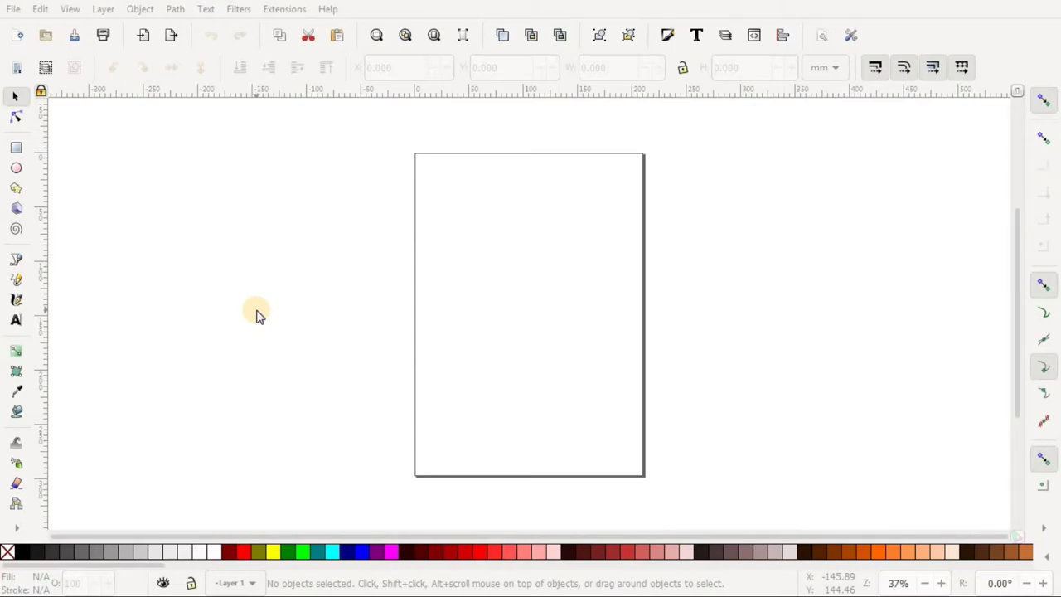
Step: Browse the main menus, then drag along the bottom of the window
left_click(41, 11)
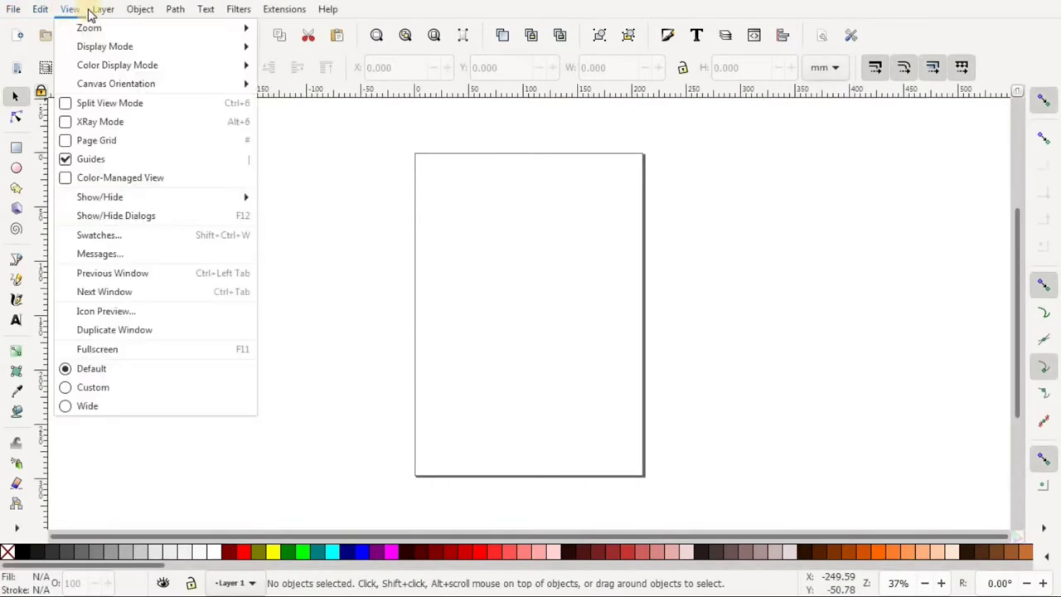
left_click(383, 10)
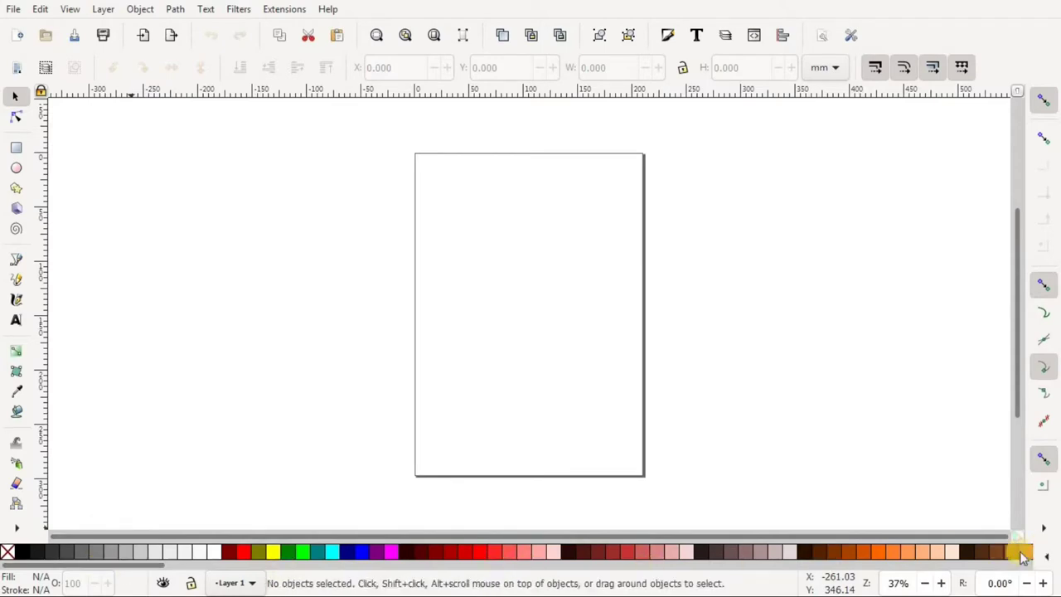
left_click_drag(128, 570, 651, 574)
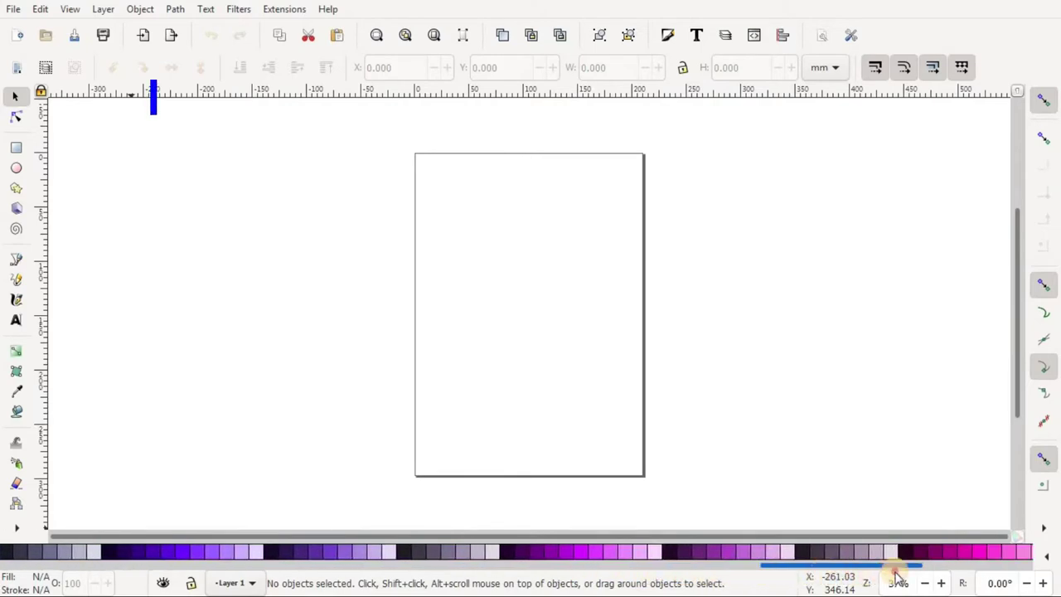
left_click_drag(920, 576, 978, 577)
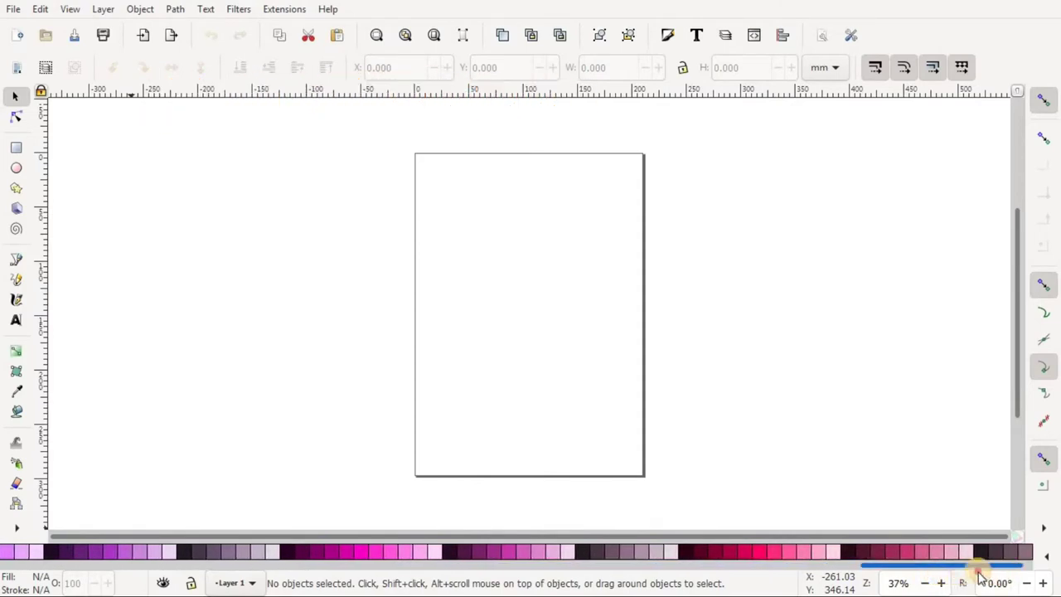
left_click_drag(537, 580, 94, 566)
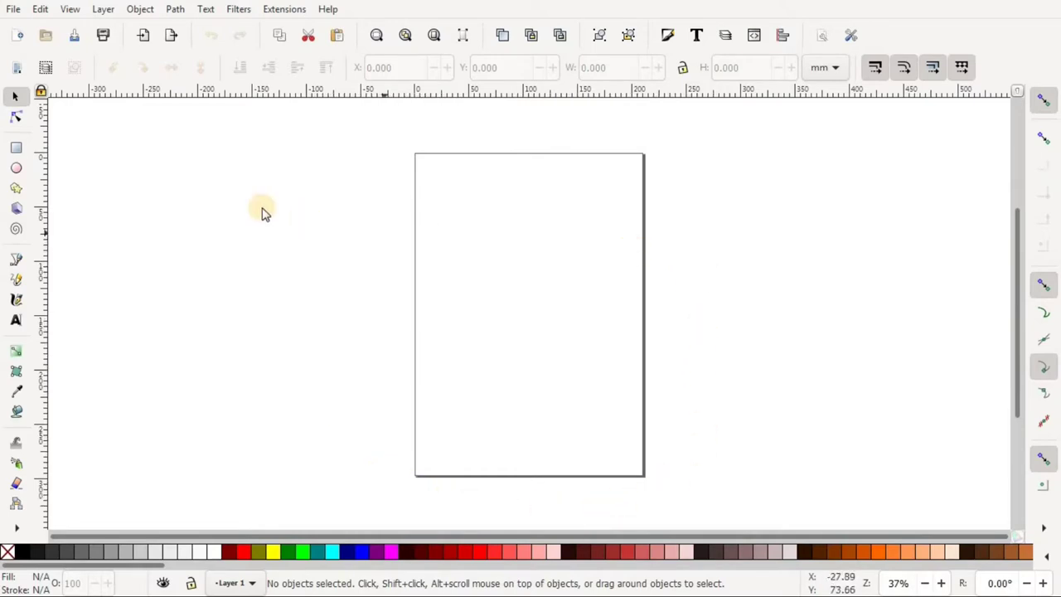
Step: Open Document Properties from the File menu and move it to mid-screen
left_click(13, 10)
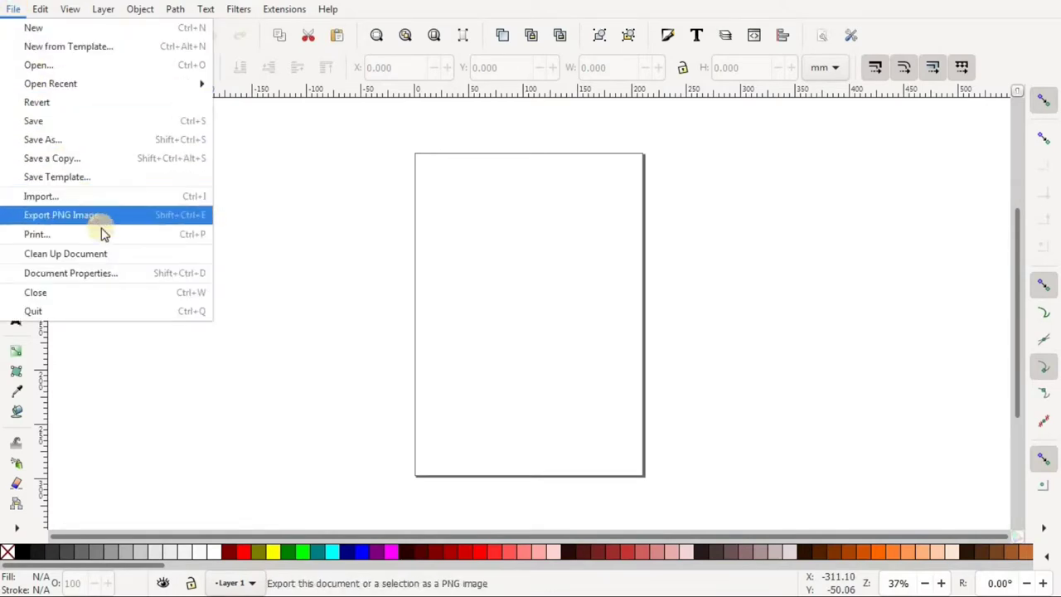
left_click(121, 275)
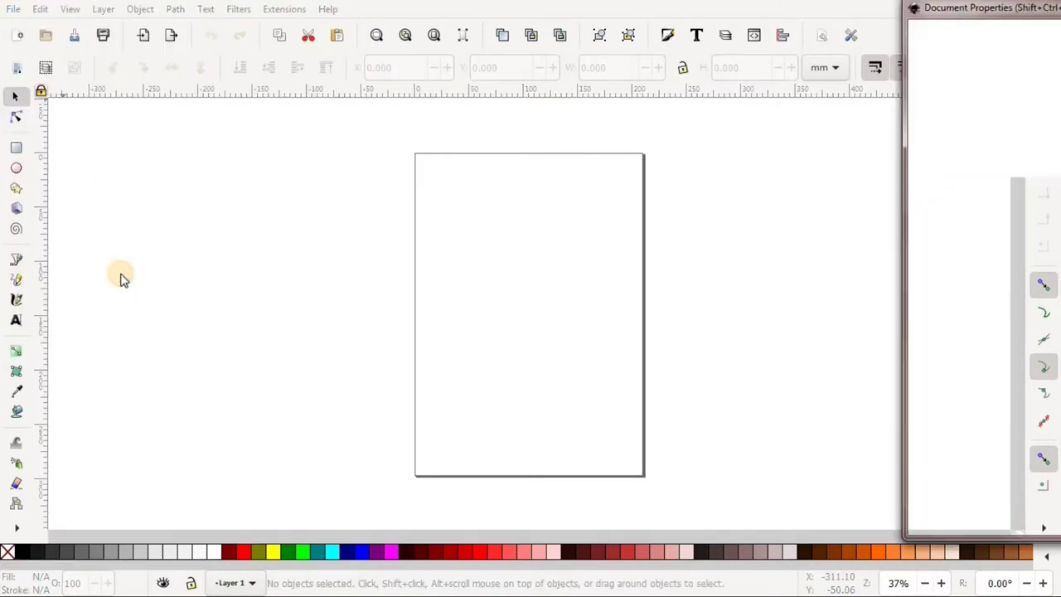
left_click_drag(934, 10, 404, 18)
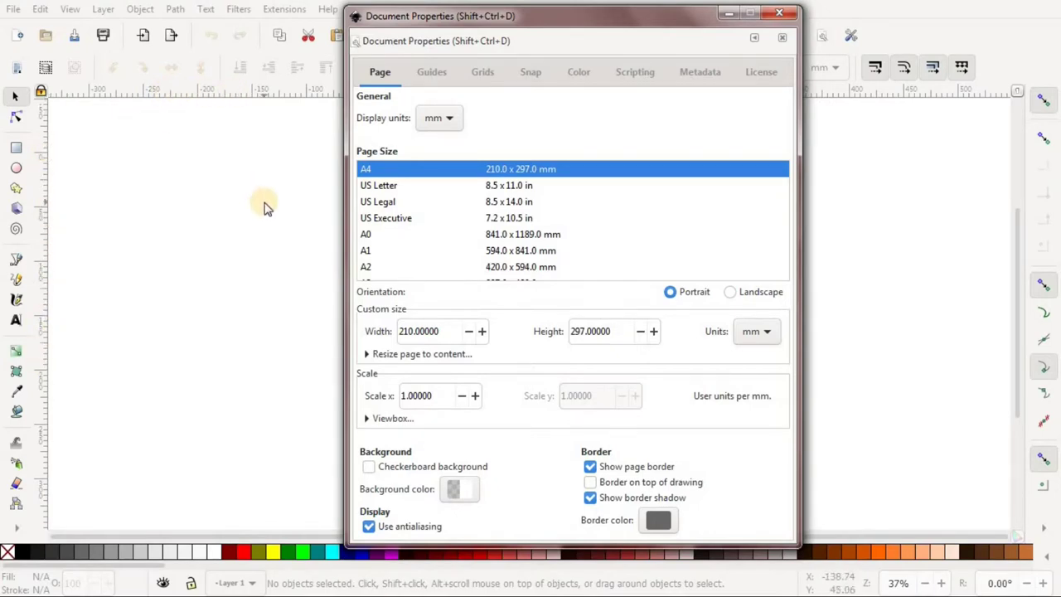
left_click(451, 121)
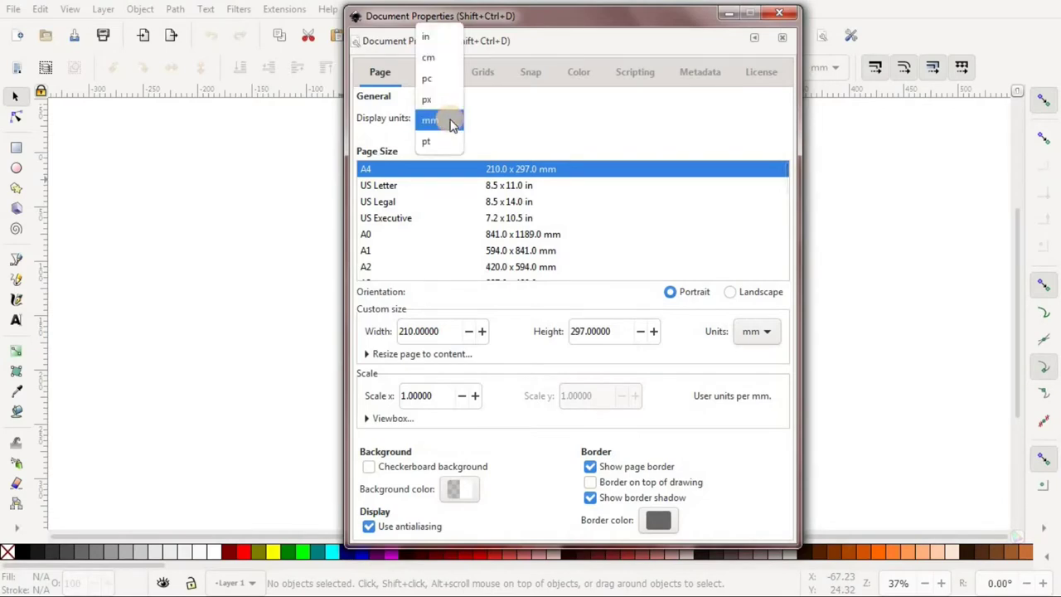
left_click(444, 39)
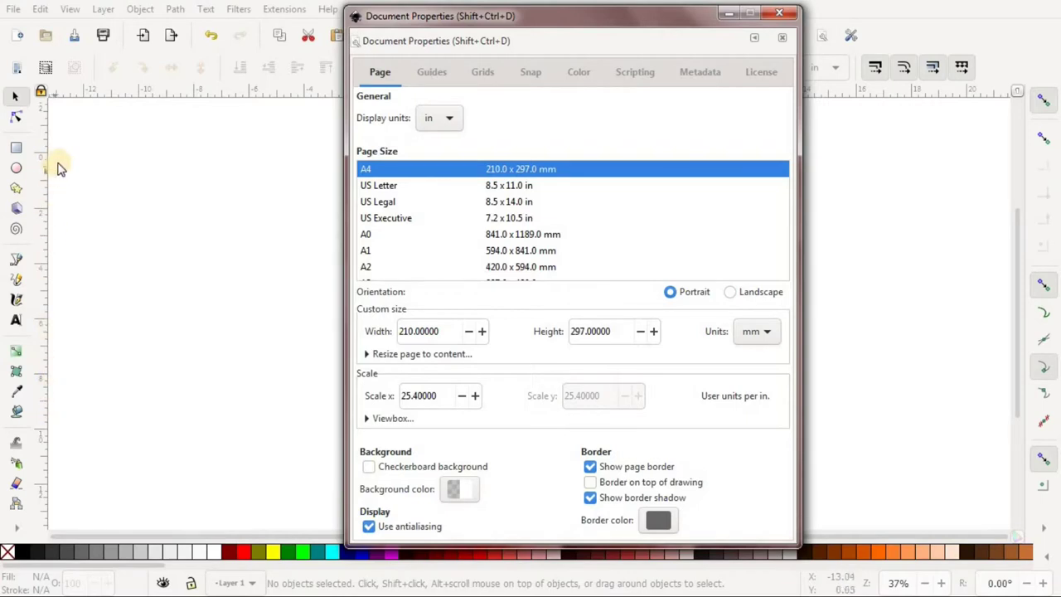
left_click(452, 120)
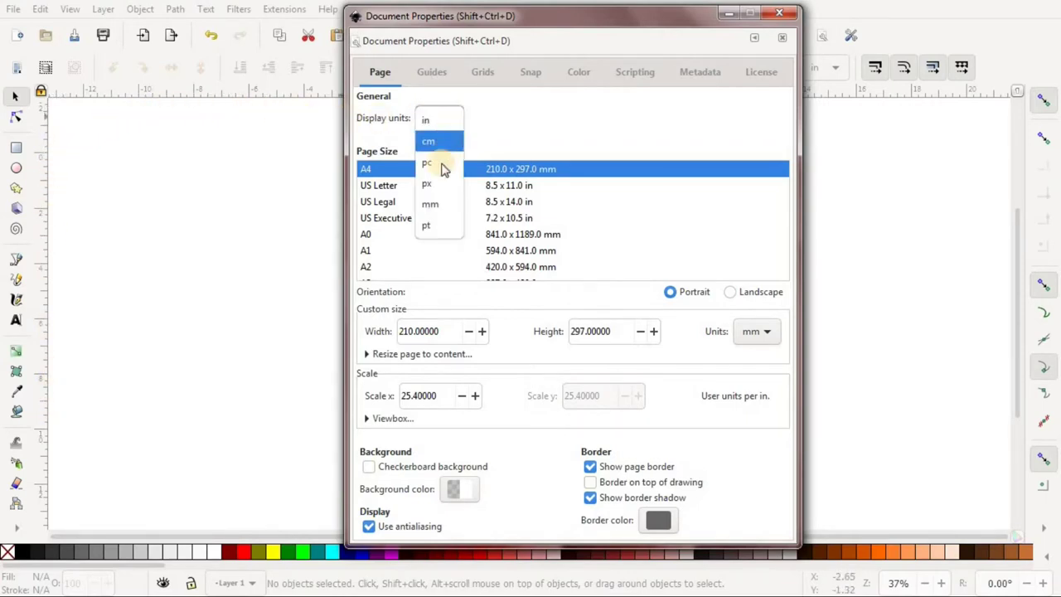
left_click(443, 211)
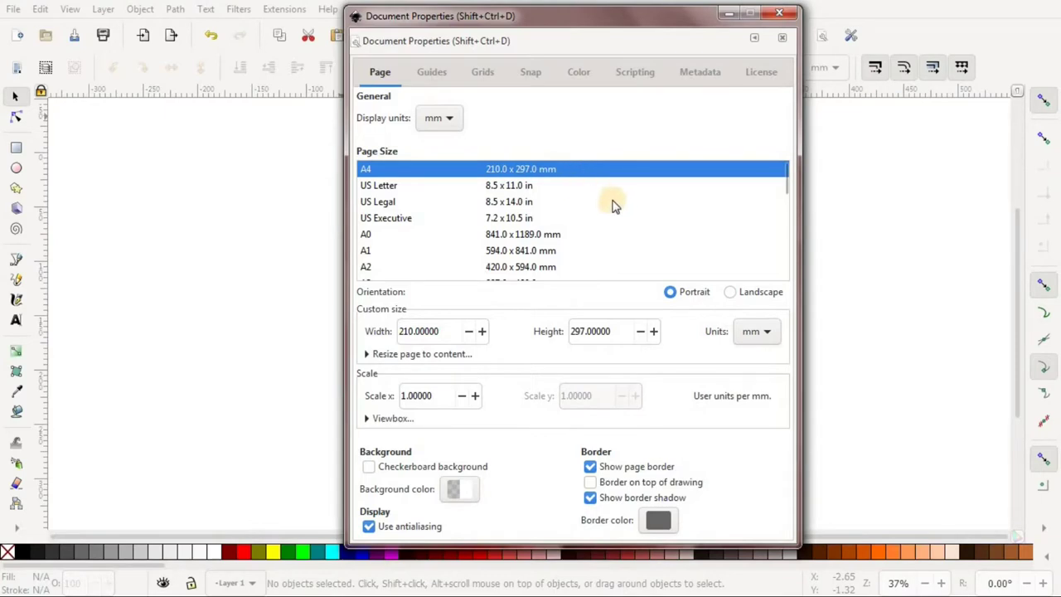
scroll(611, 206, "down", 6)
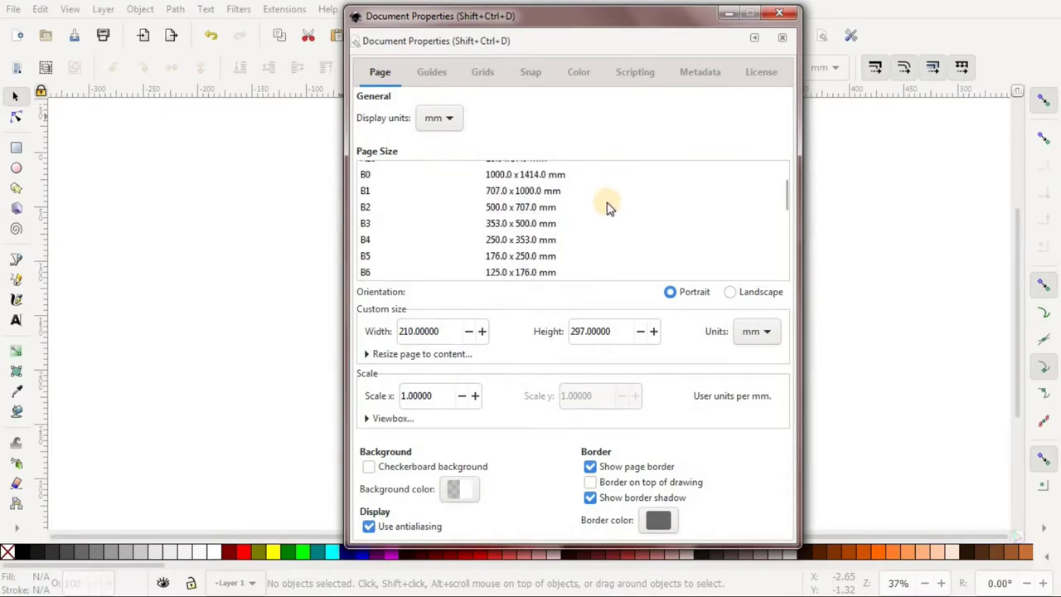
scroll(609, 209, "down", 5)
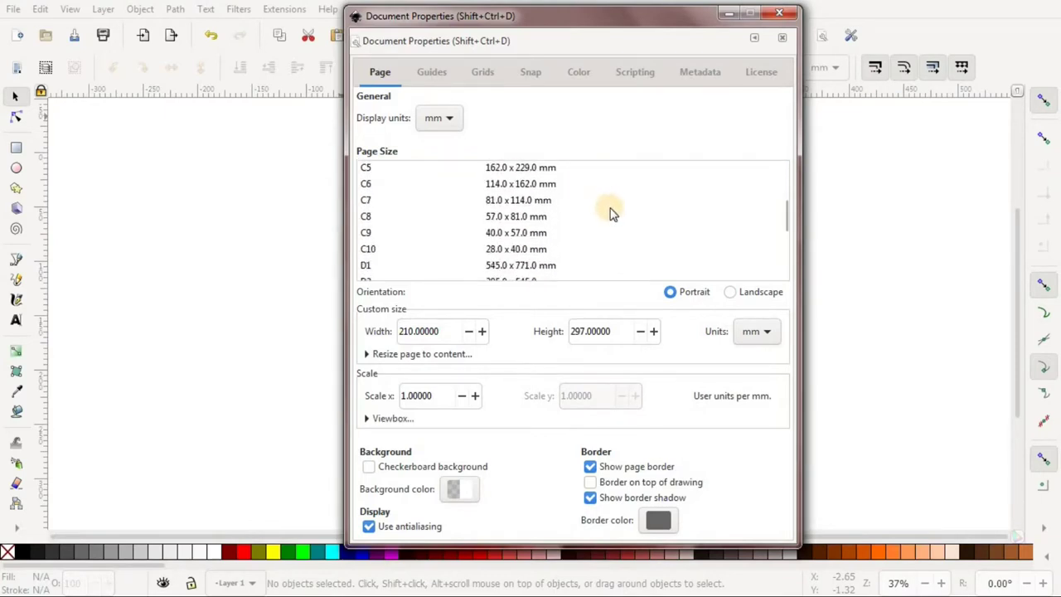
scroll(609, 214, "down", 6)
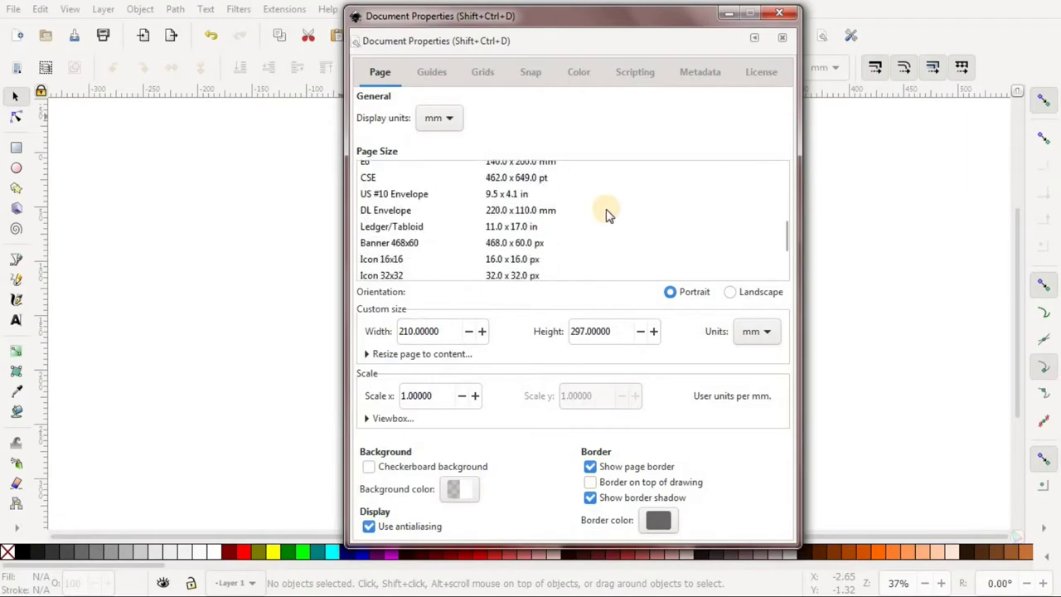
scroll(609, 214, "down", 6)
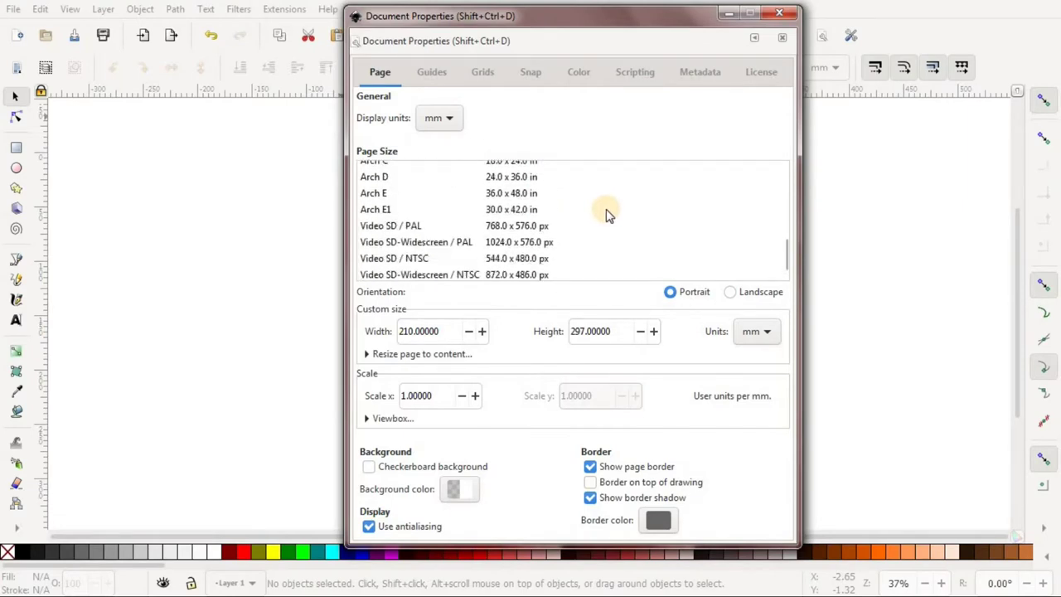
scroll(609, 214, "down", 3)
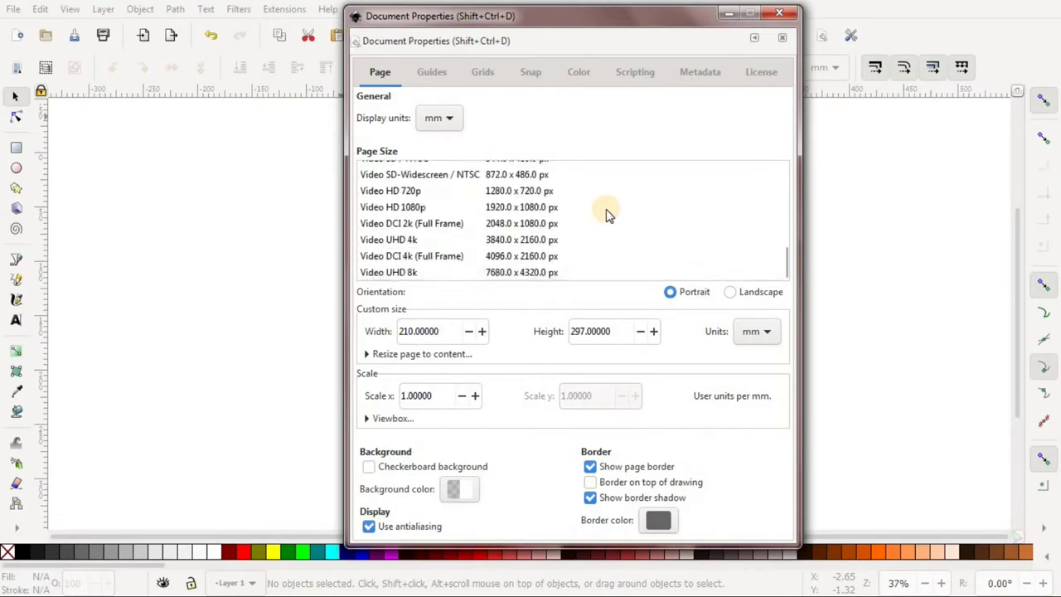
scroll(606, 214, "up", 15)
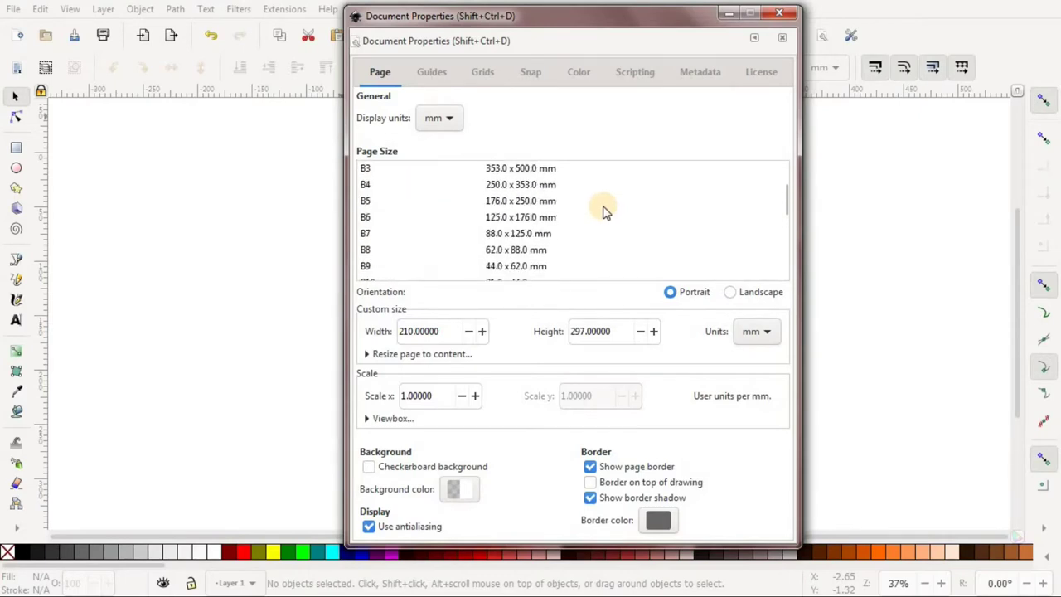
scroll(603, 212, "up", 6)
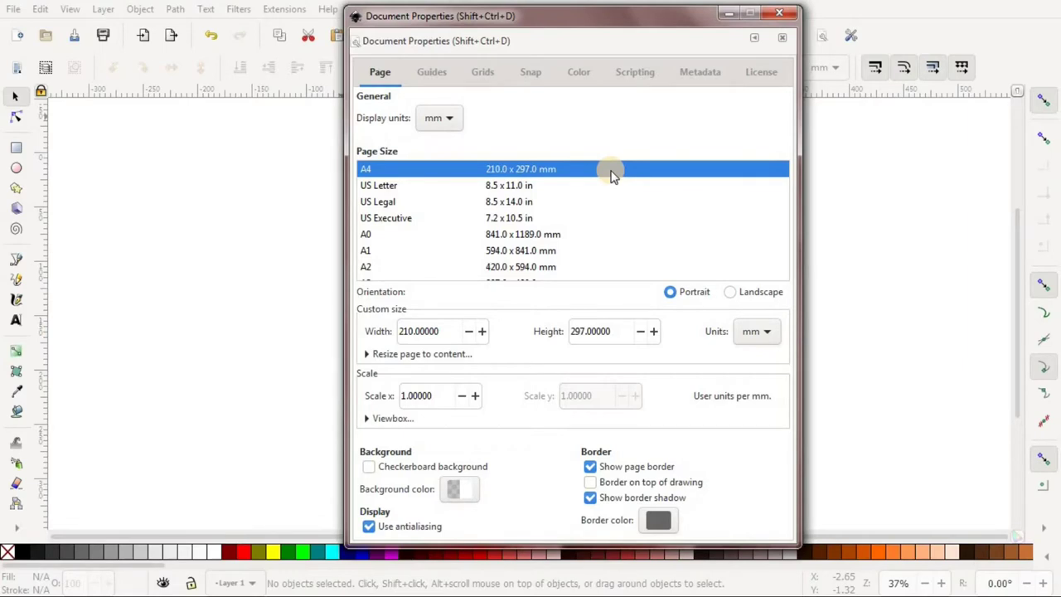
scroll(603, 213, "down", 3)
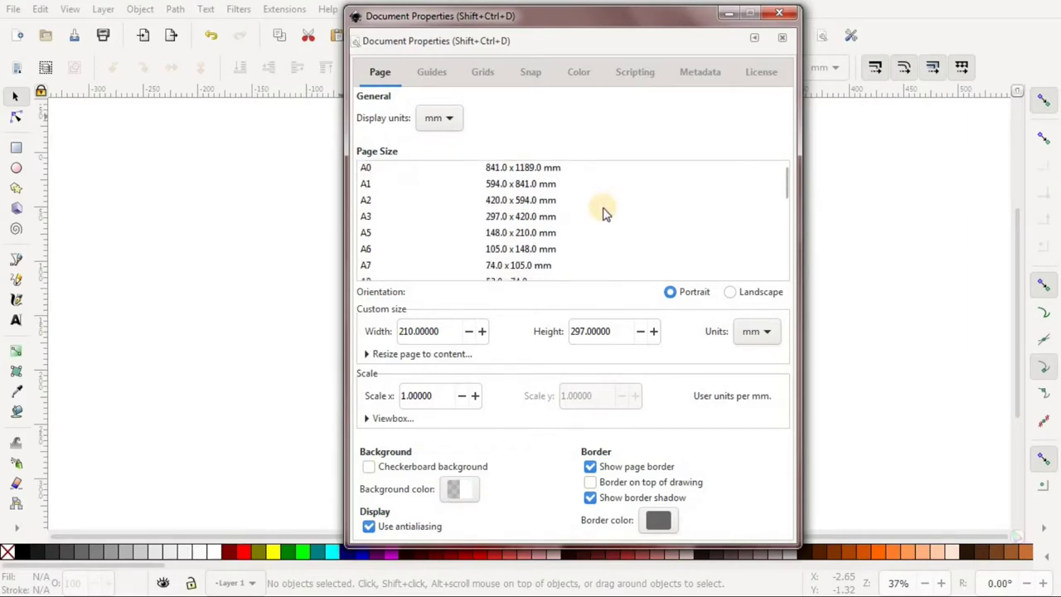
scroll(604, 215, "down", 2)
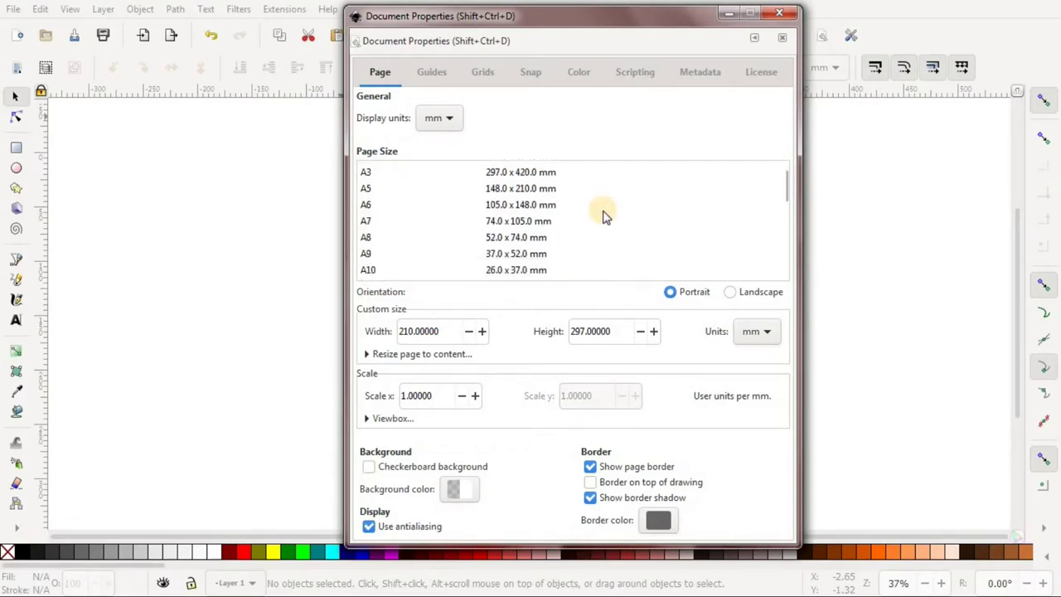
scroll(603, 214, "up", 4)
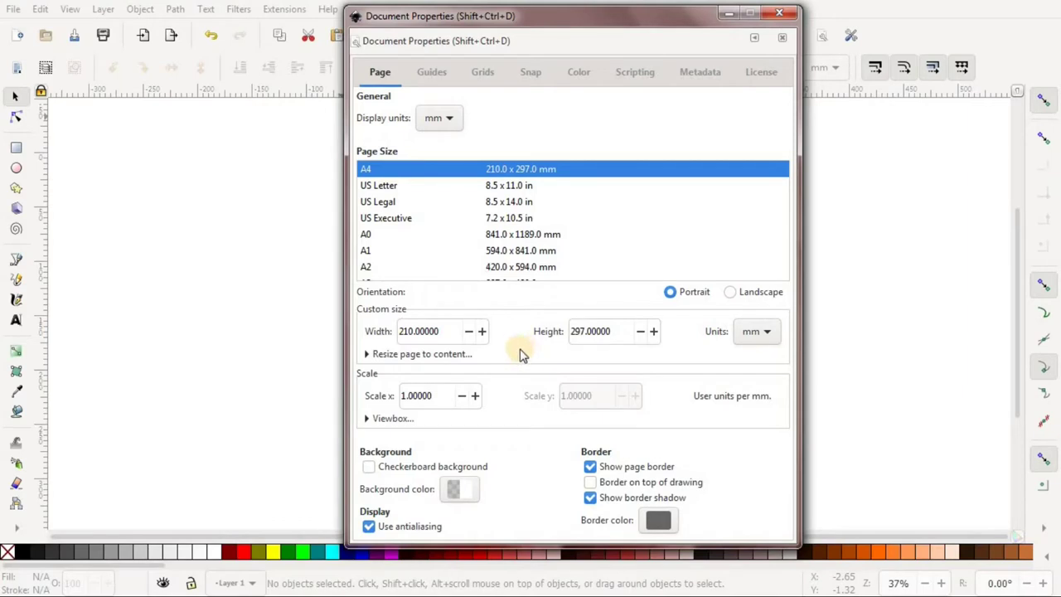
left_click(767, 334)
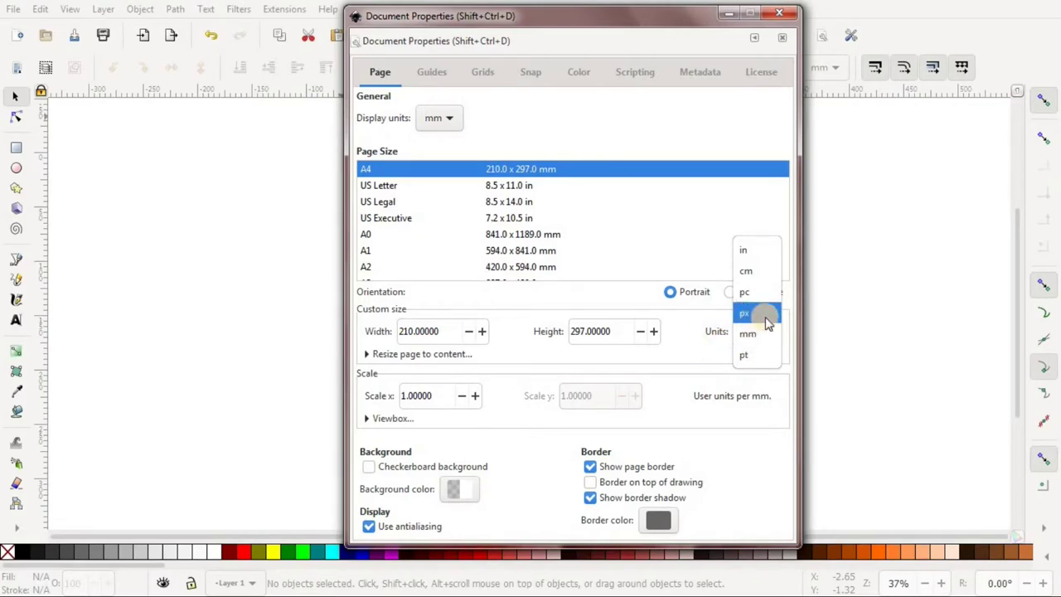
left_click(692, 350)
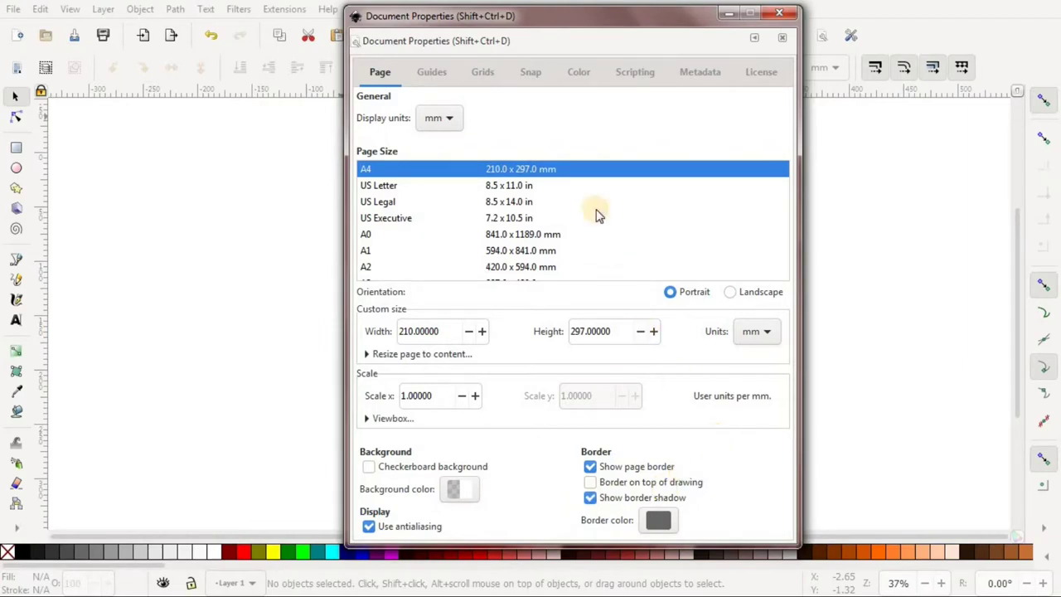
Step: Hide the page border and select the A4 page size, moving the window right
left_click_drag(576, 21, 753, 19)
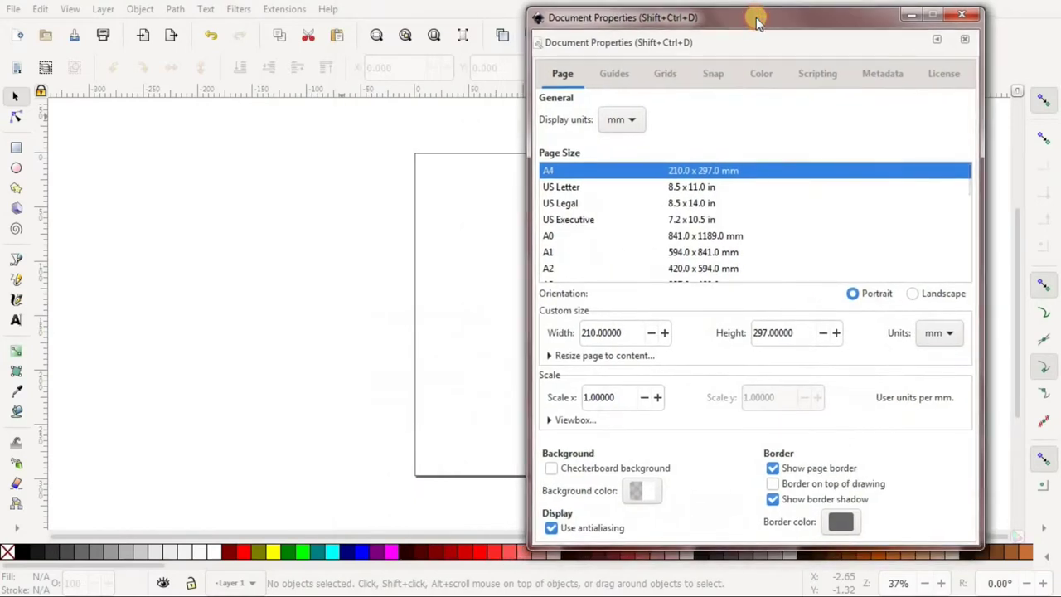
left_click(772, 469)
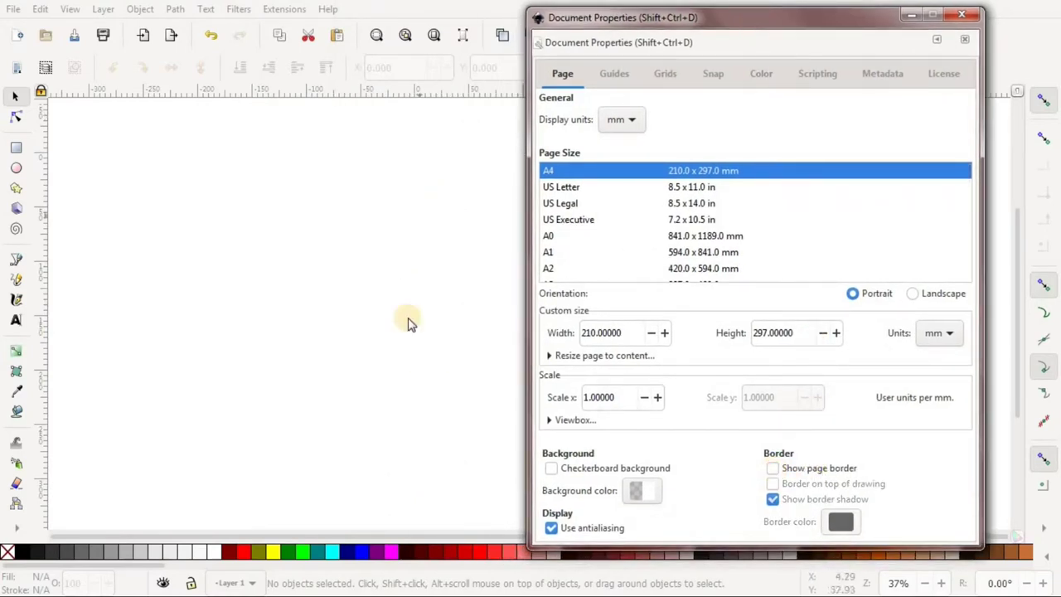
left_click_drag(711, 18, 801, 18)
left_click(708, 168)
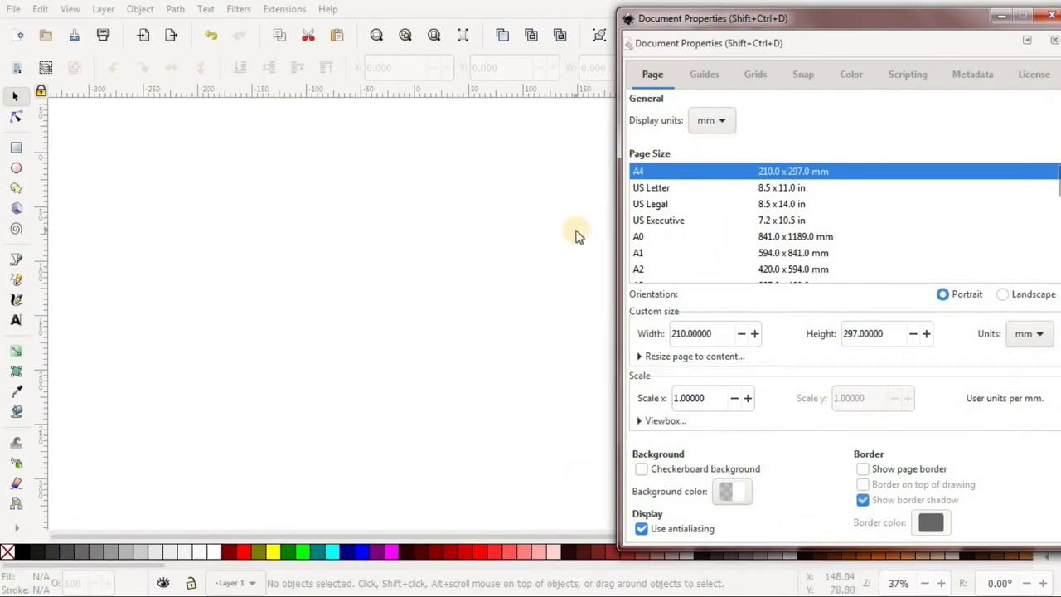
left_click_drag(800, 28, 767, 24)
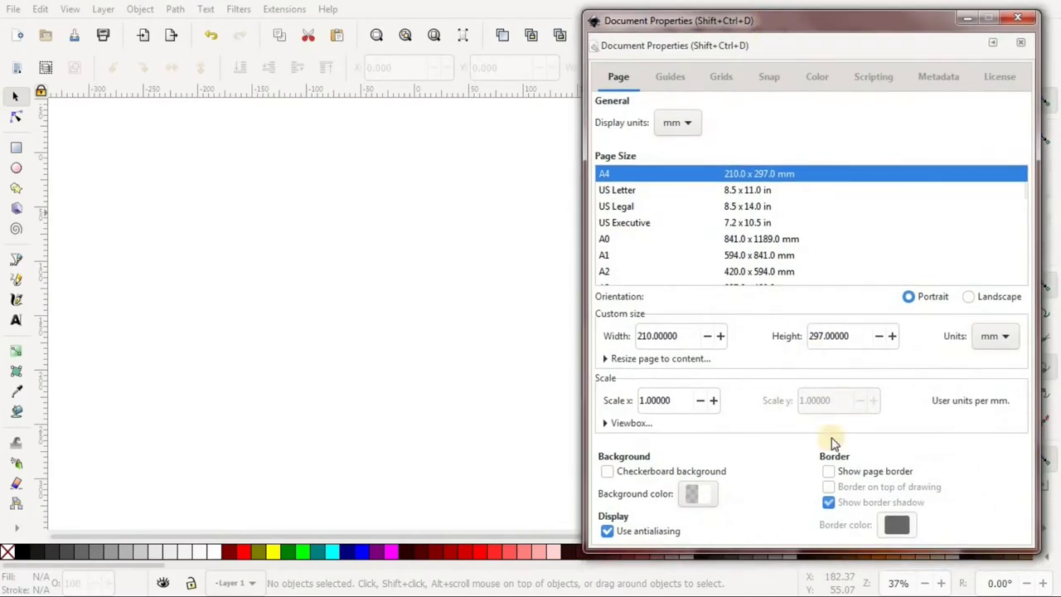
Step: Show the page border, toggle it off and on again, then close Document Properties
left_click(829, 472)
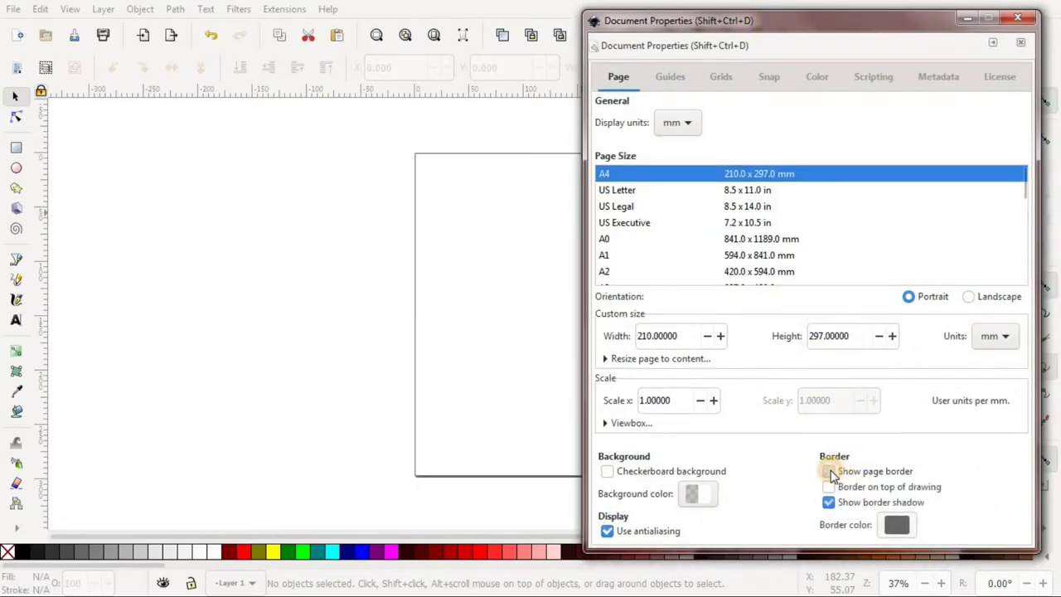
left_click_drag(746, 22, 880, 19)
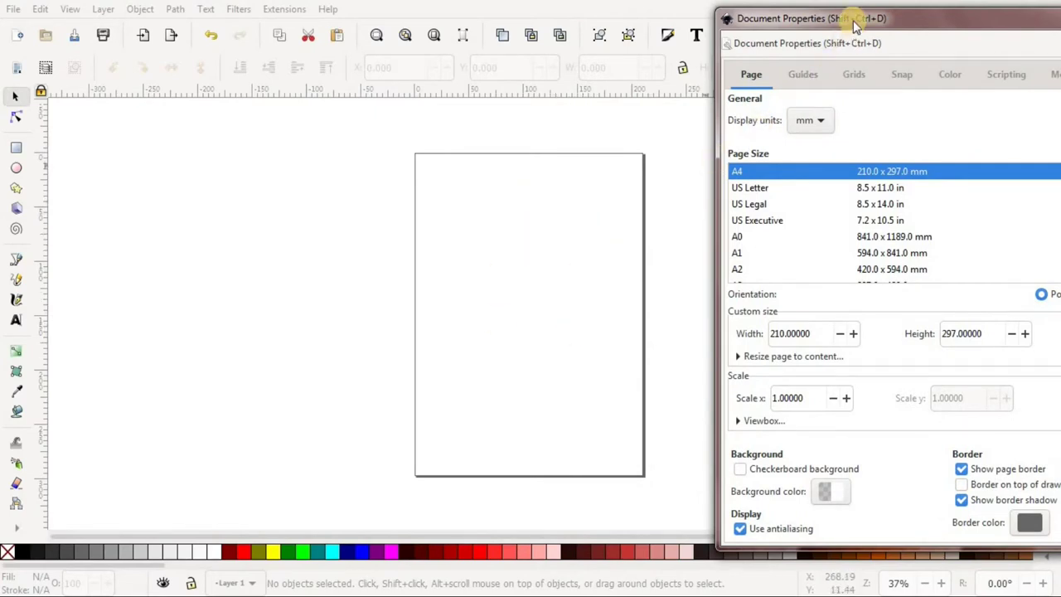
left_click_drag(853, 20, 640, 16)
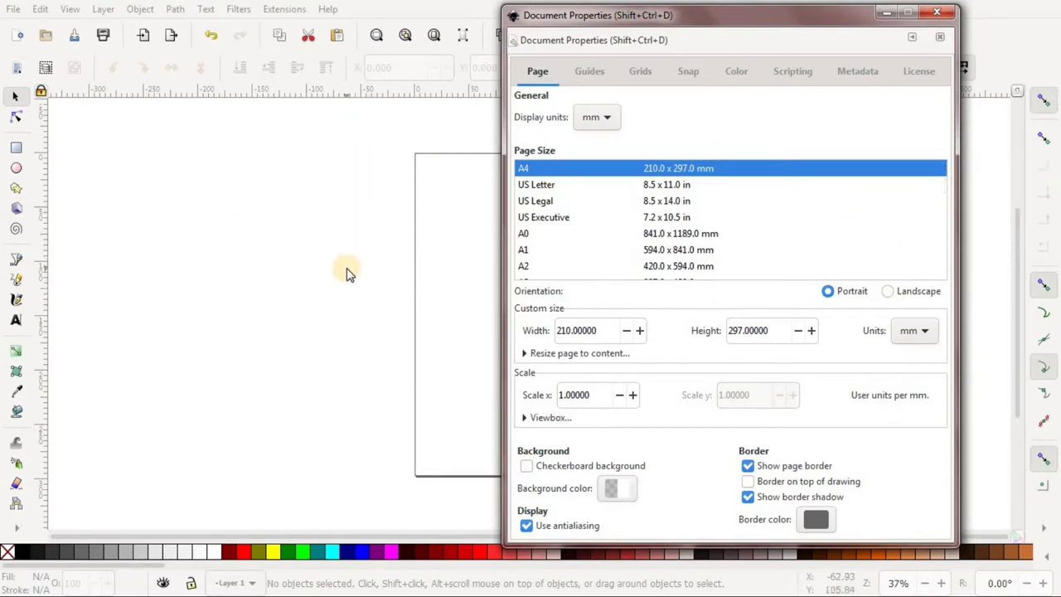
left_click(749, 466)
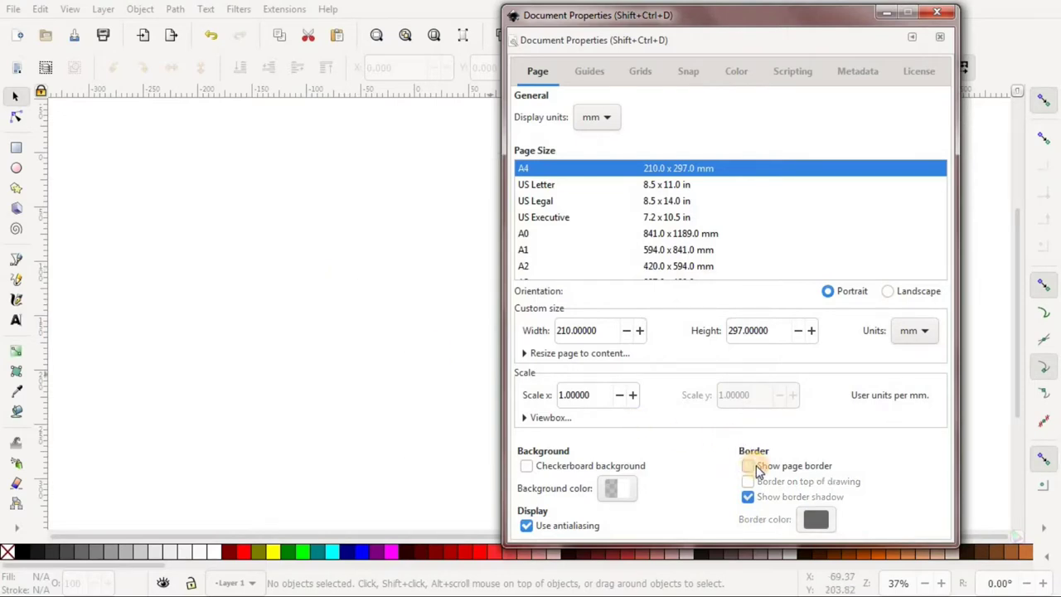
left_click(749, 466)
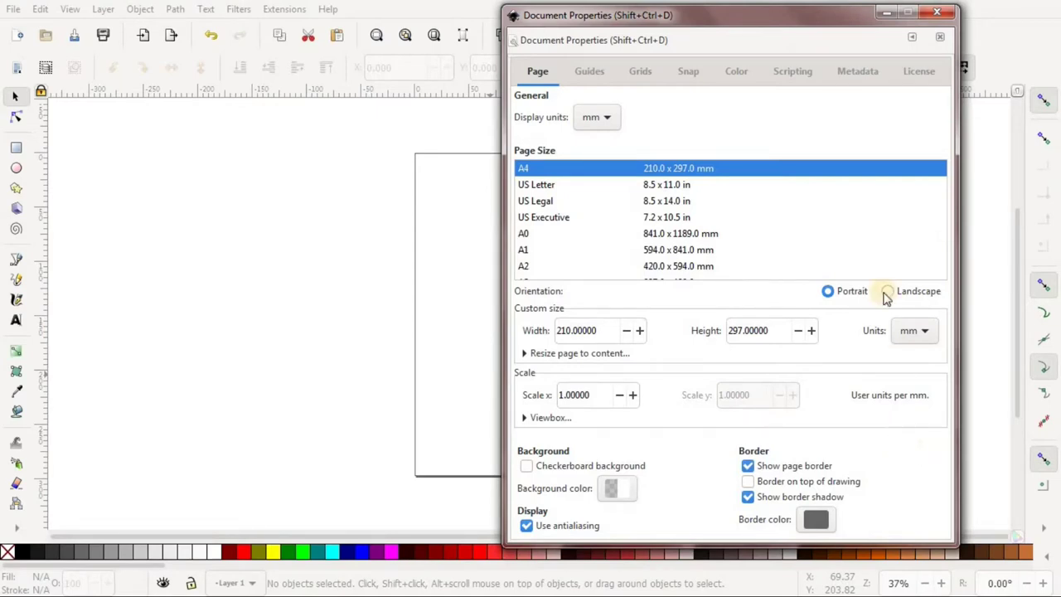
left_click(939, 18)
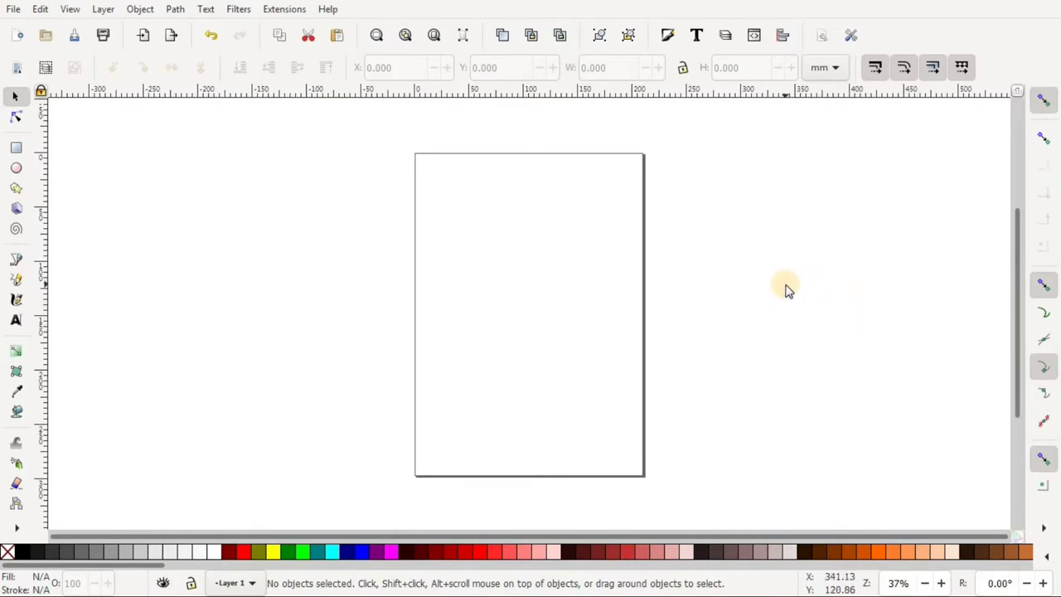
left_click(12, 12)
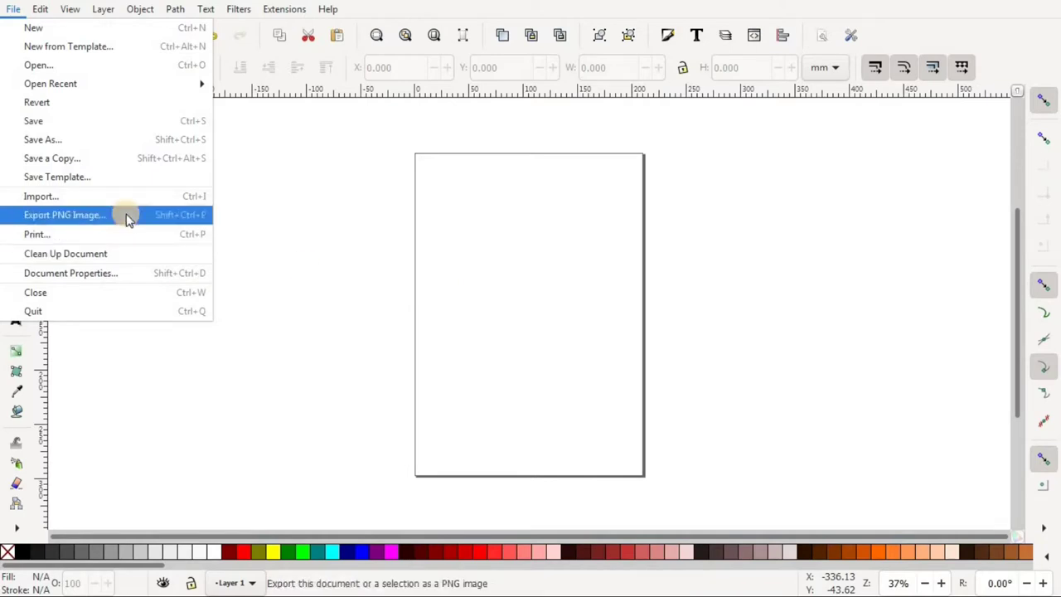
left_click(288, 228)
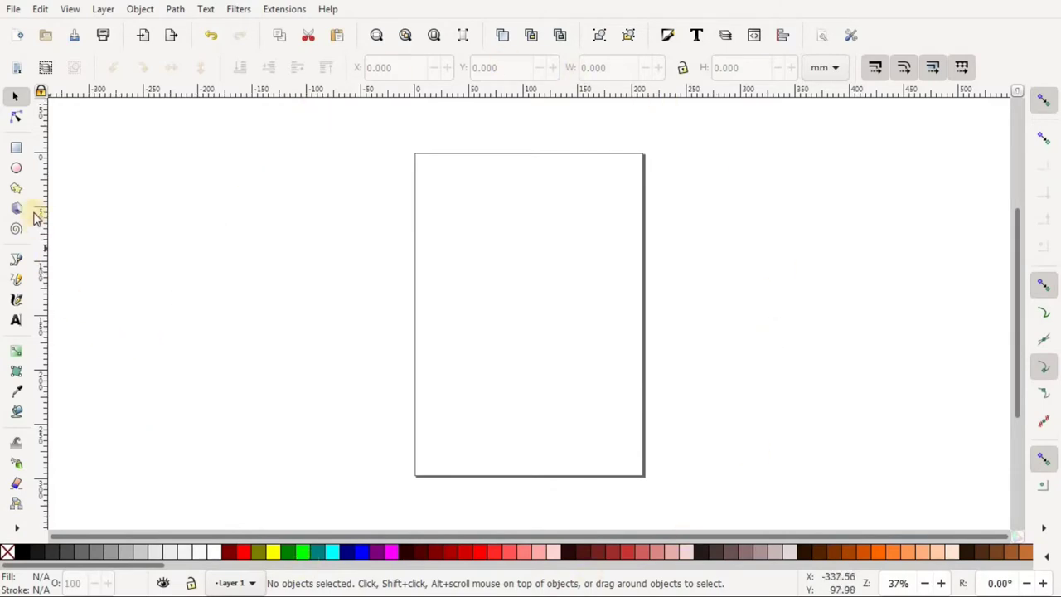
left_click(18, 529)
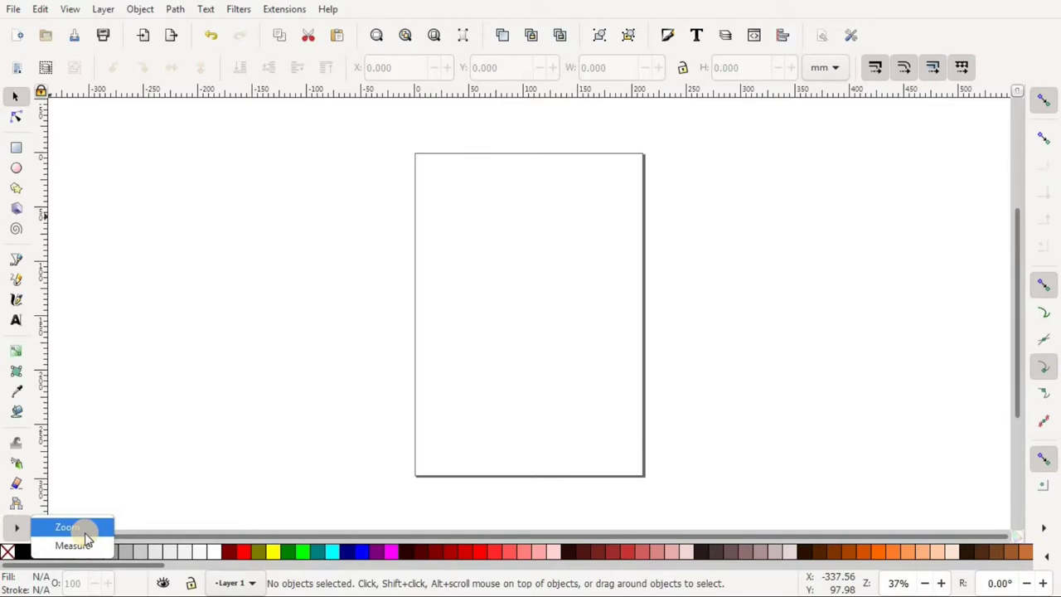
left_click(17, 525)
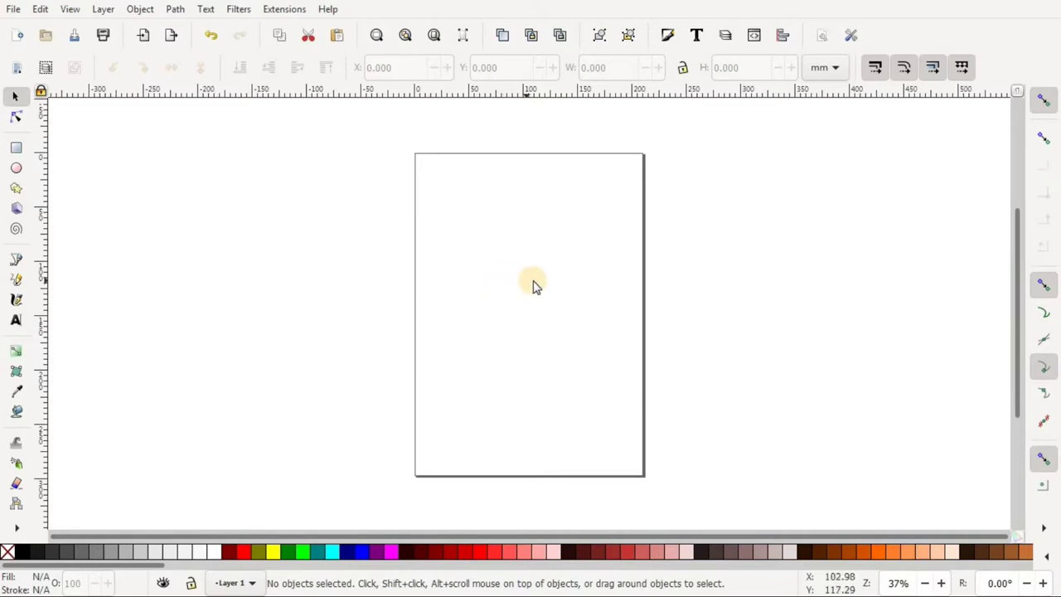
scroll(542, 287, "up", 3)
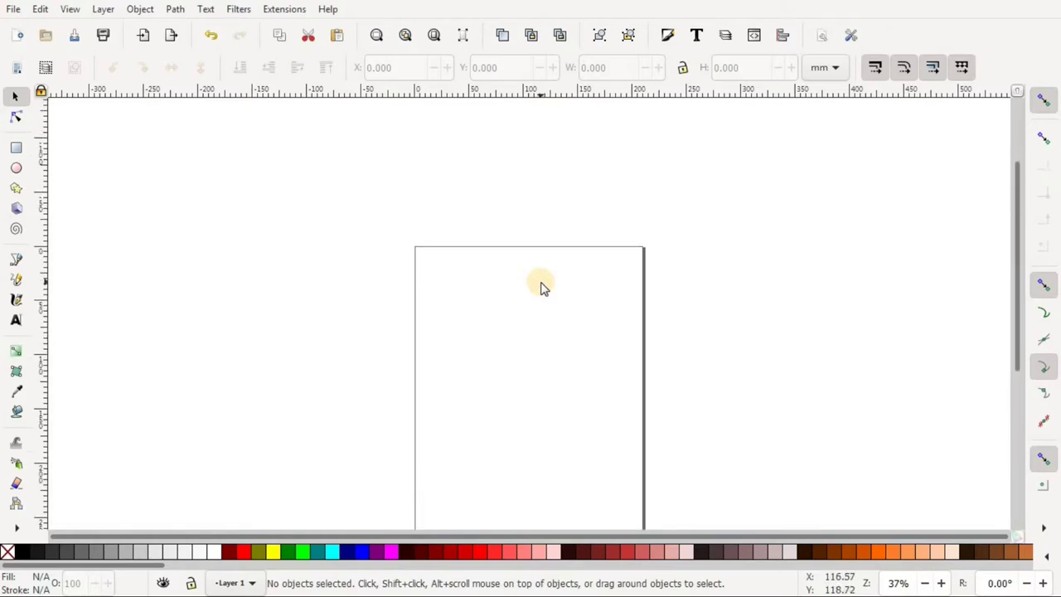
scroll(542, 287, "down", 8)
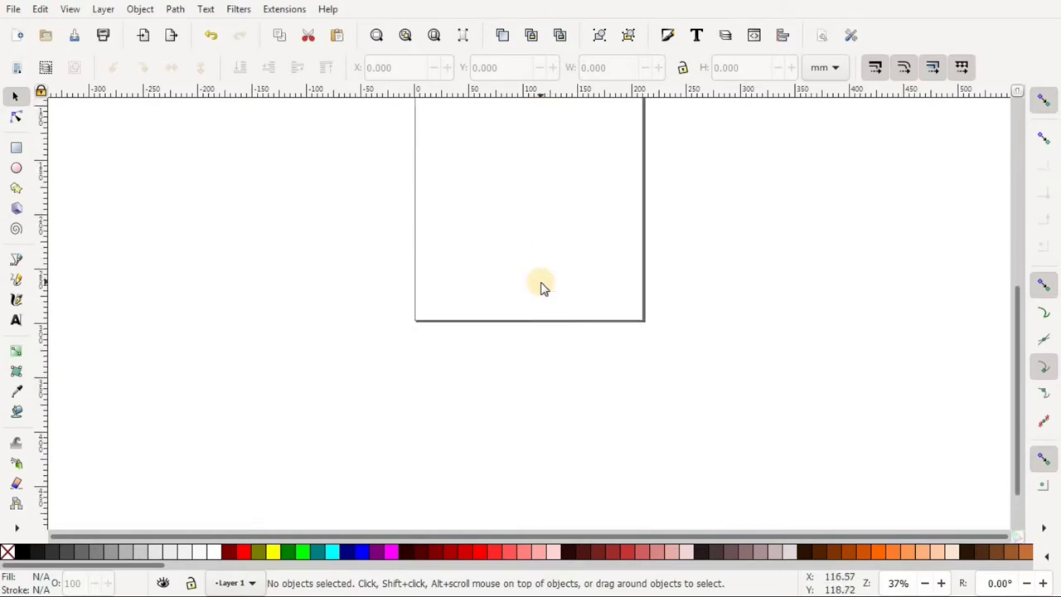
scroll(542, 286, "up", 4)
scroll(543, 287, "up", 4)
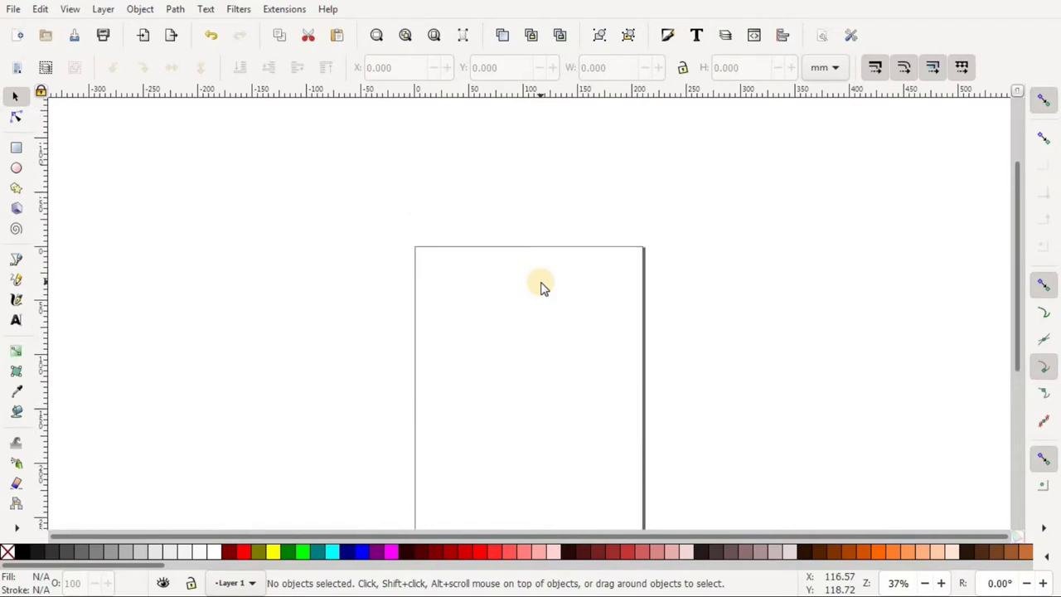
scroll(542, 287, "down", 3)
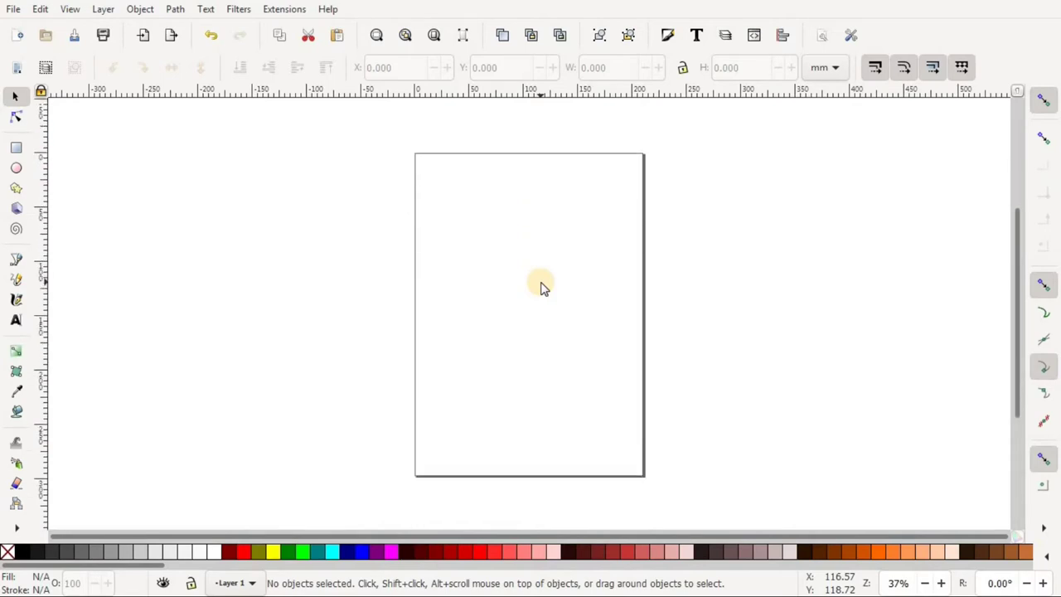
scroll(540, 287, "down", 2)
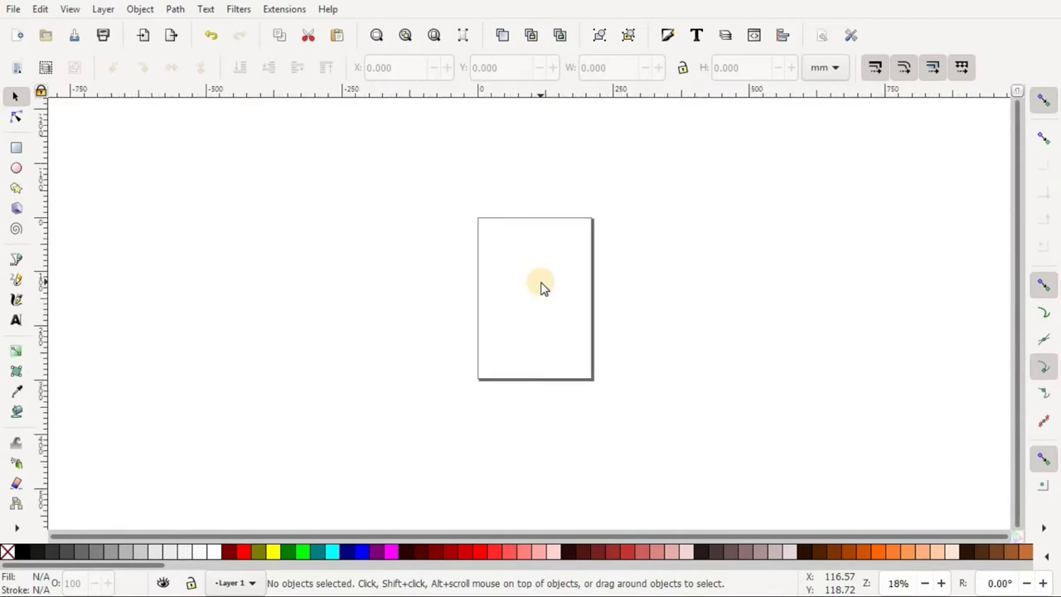
scroll(540, 287, "up", 1)
scroll(540, 287, "up", 3)
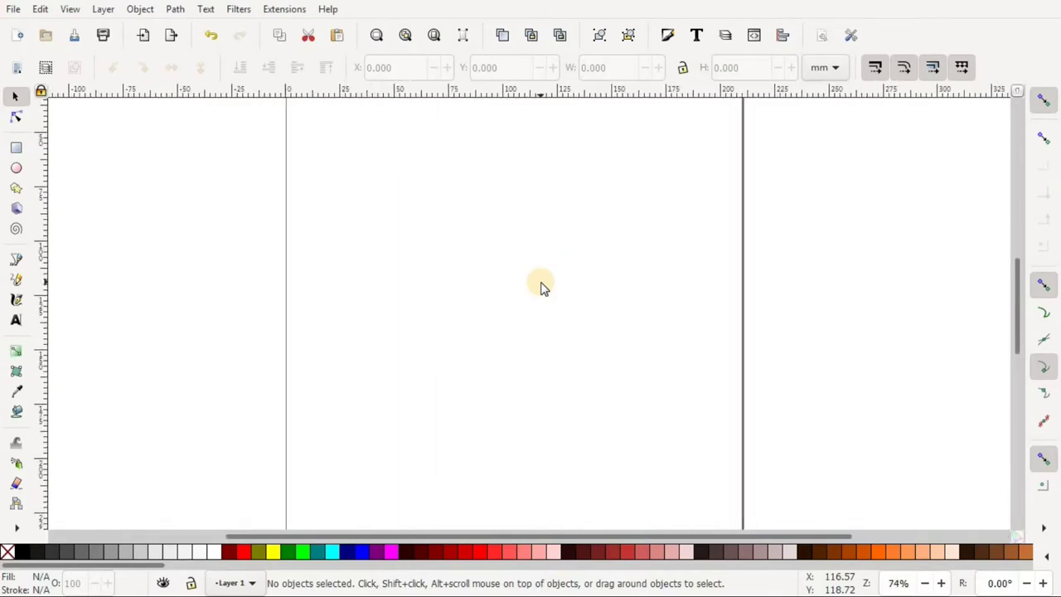
scroll(540, 286, "down", 3)
scroll(540, 287, "down", 1)
scroll(540, 287, "up", 1)
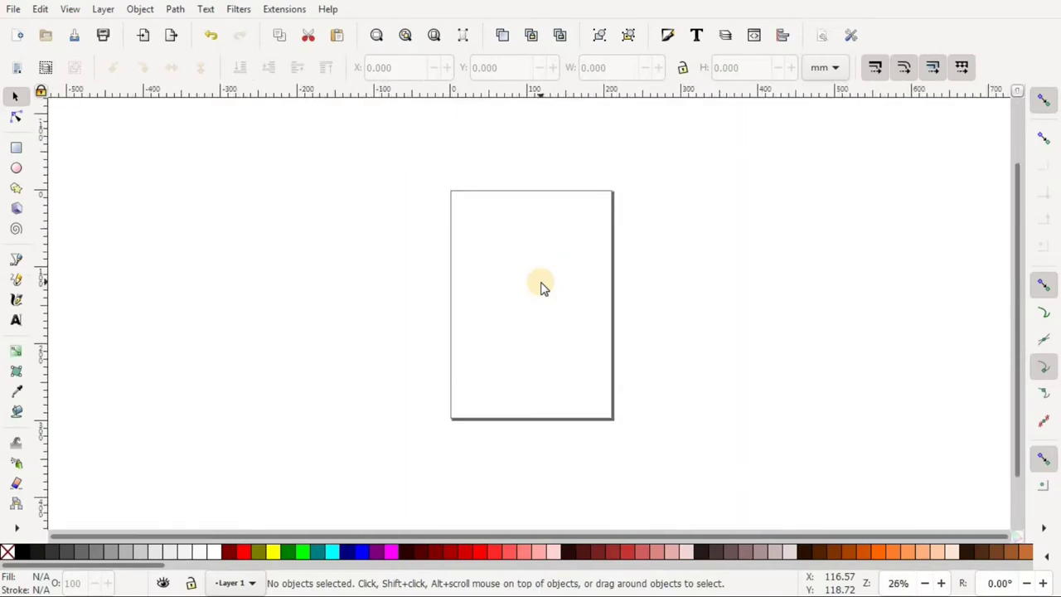
scroll(540, 287, "up", 2)
scroll(541, 287, "down", 1)
scroll(540, 286, "down", 3)
scroll(540, 287, "up", 2)
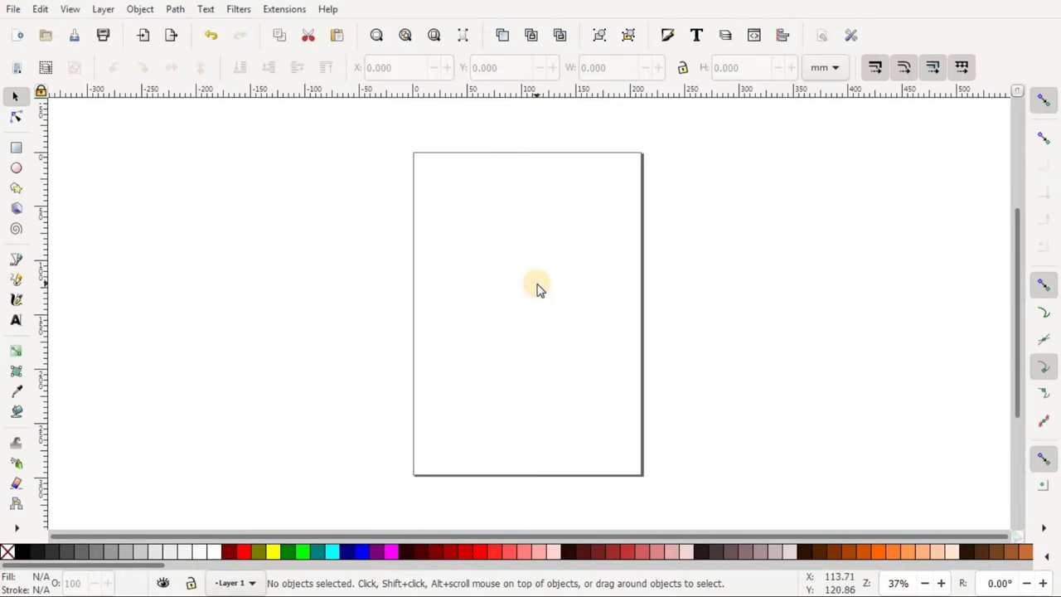
left_click_drag(509, 286, 554, 280)
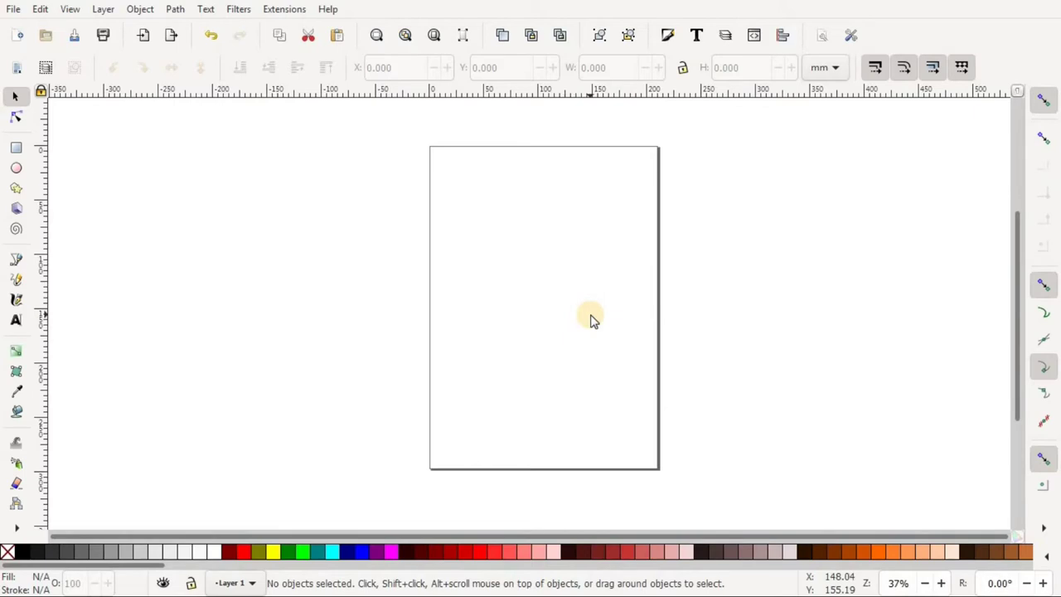
key("ctrl")
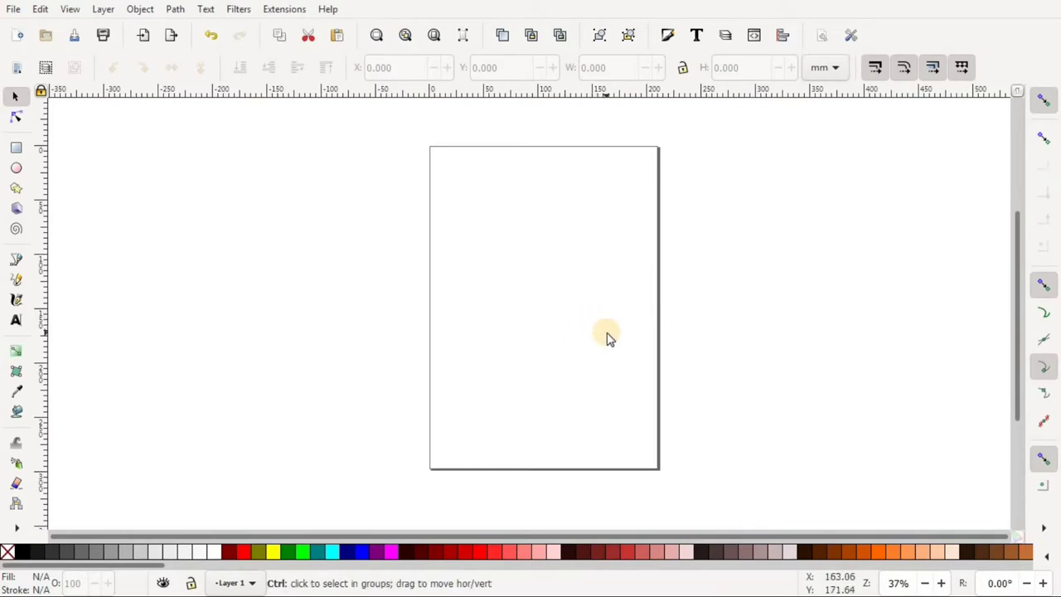
mouse_move(607, 336)
left_mouse_down()
mouse_move(587, 360)
mouse_move(623, 352)
mouse_move(648, 326)
mouse_move(601, 365)
mouse_move(627, 327)
mouse_move(610, 356)
left_mouse_up()
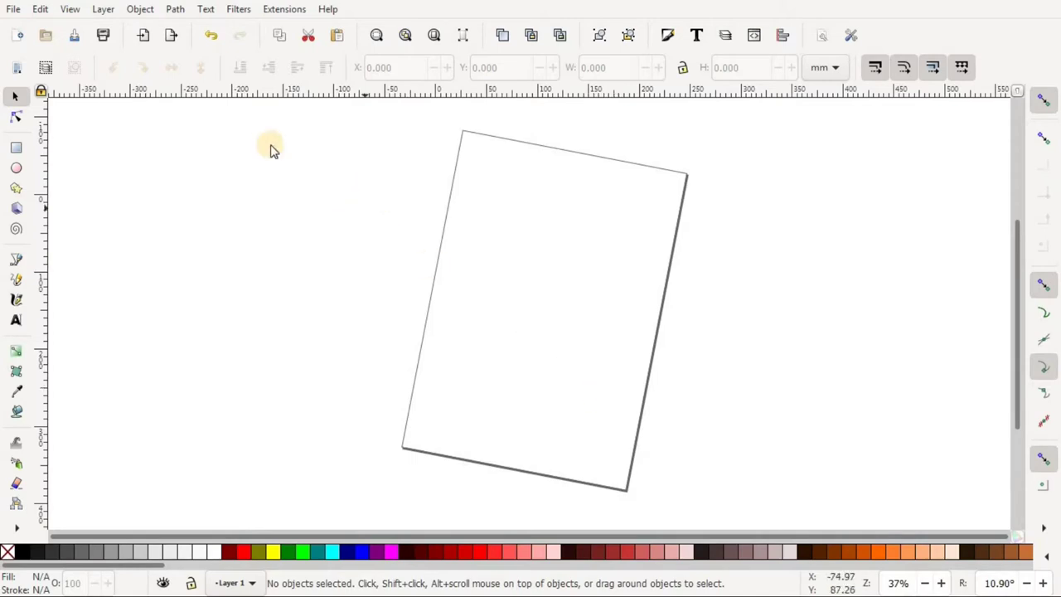
left_click(70, 10)
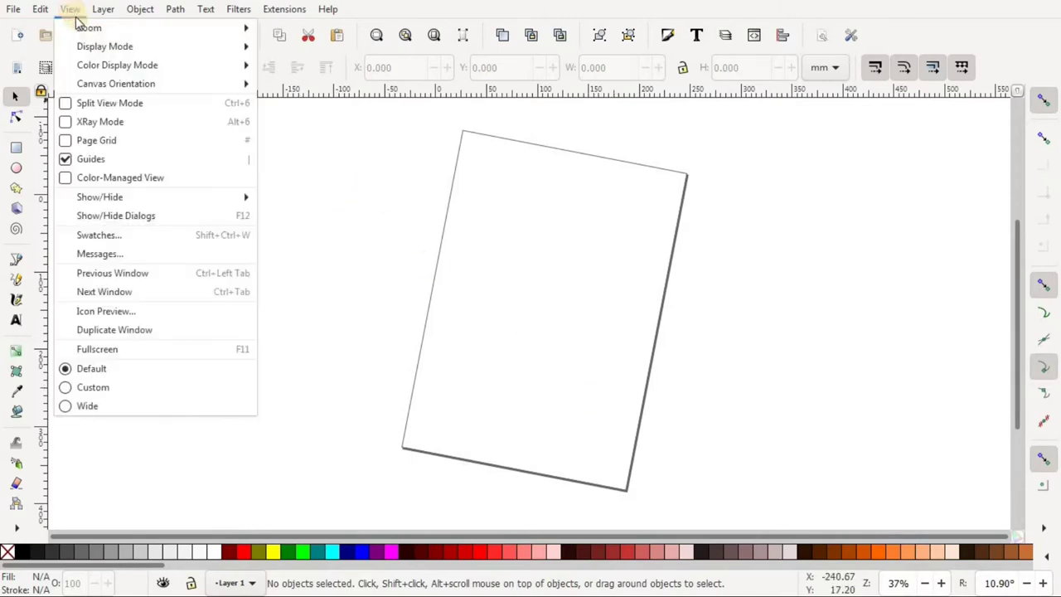
mouse_move(94, 87)
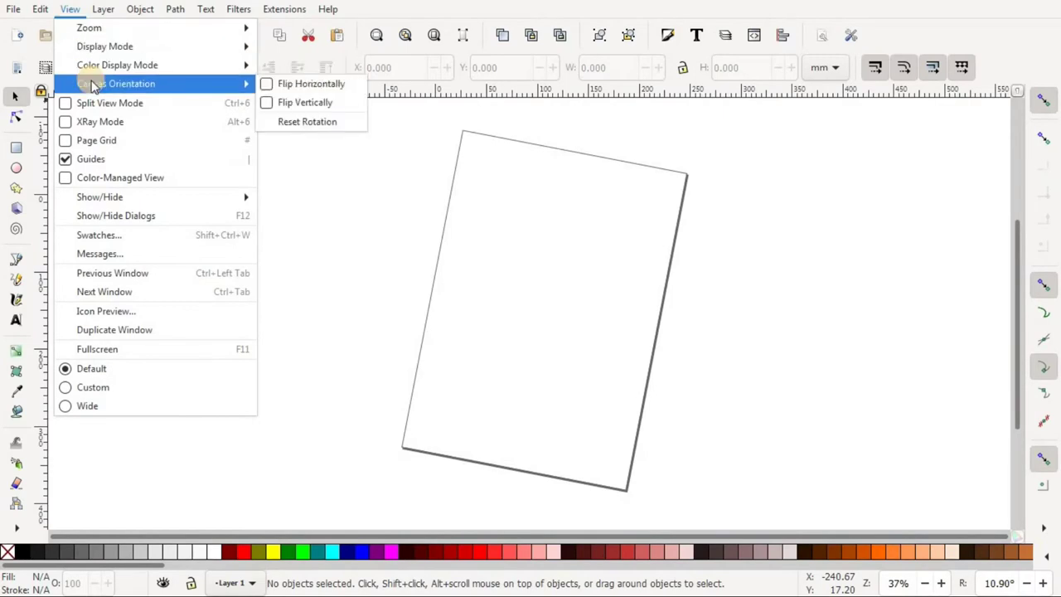
left_click(319, 124)
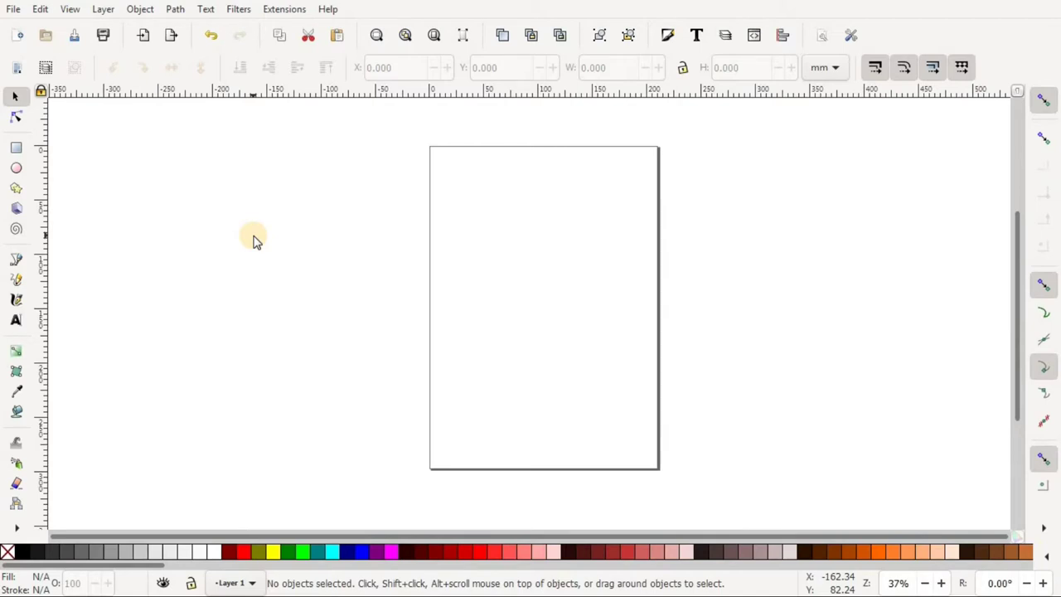
Step: Draw a yellow rectangle about 120 × 72 mm in the upper part of the page
left_click(16, 150)
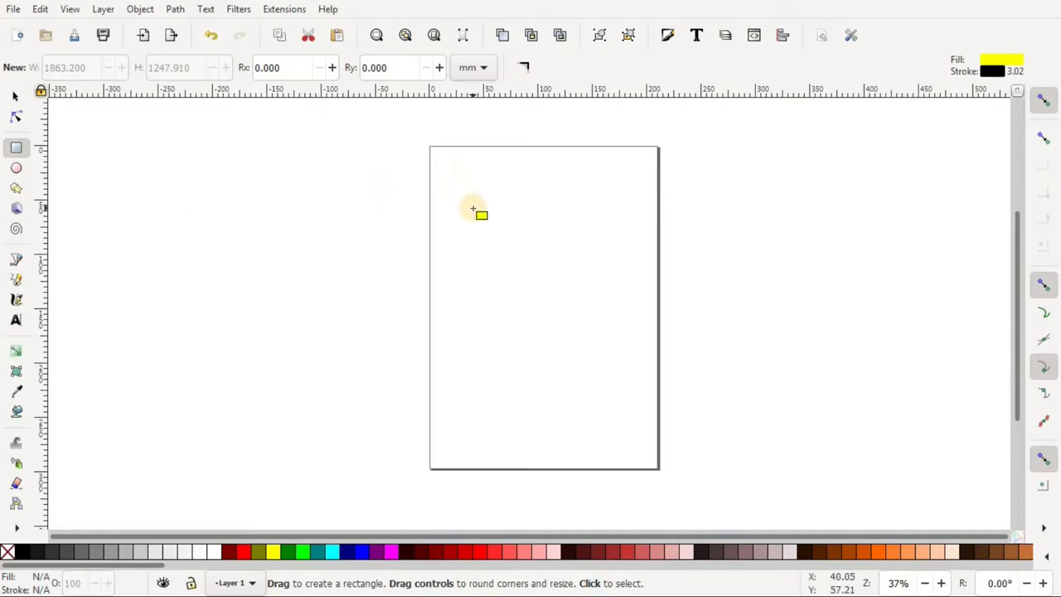
left_click_drag(470, 208, 601, 286)
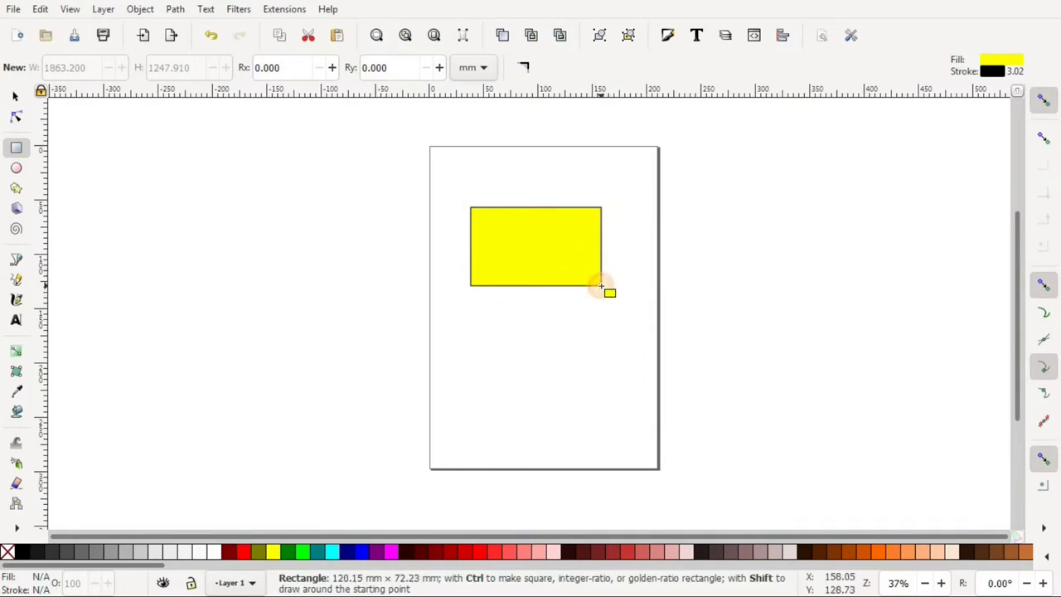
left_click_drag(601, 286, 601, 285)
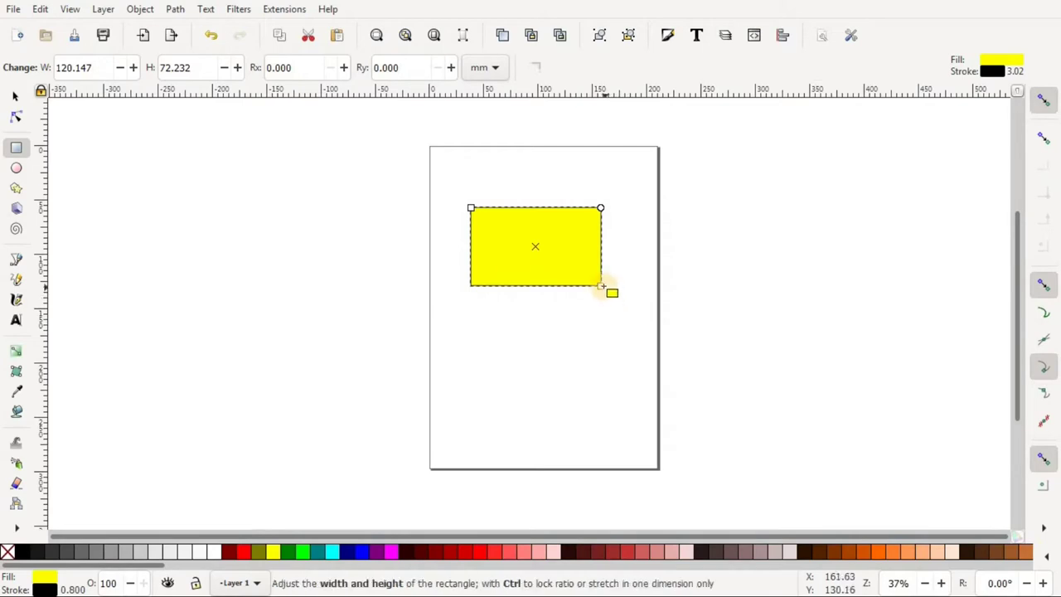
Step: Resize the rectangle to about 119 × 63 mm and round its corners to a 26.461 mm radius
mouse_move(601, 286)
left_mouse_down()
mouse_move(551, 337)
mouse_move(556, 367)
mouse_move(587, 385)
mouse_move(610, 367)
mouse_move(613, 308)
mouse_move(564, 275)
mouse_move(564, 247)
mouse_move(607, 240)
mouse_move(590, 173)
mouse_move(591, 268)
mouse_move(632, 276)
mouse_move(517, 227)
mouse_move(488, 282)
mouse_move(556, 303)
mouse_move(578, 254)
mouse_move(609, 270)
mouse_move(561, 318)
mouse_move(578, 341)
mouse_move(604, 300)
mouse_move(599, 279)
mouse_move(571, 267)
mouse_move(603, 278)
left_mouse_up()
mouse_move(470, 207)
left_mouse_down()
mouse_move(527, 207)
mouse_move(486, 166)
mouse_move(481, 224)
mouse_move(494, 220)
mouse_move(489, 208)
mouse_move(473, 210)
left_mouse_up()
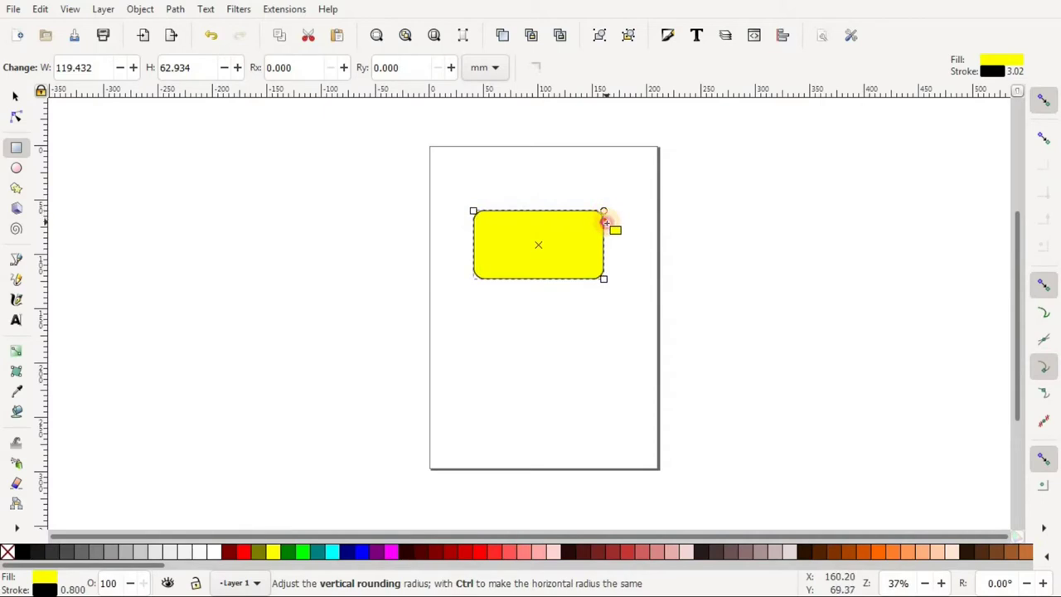
left_click_drag(607, 231, 606, 197)
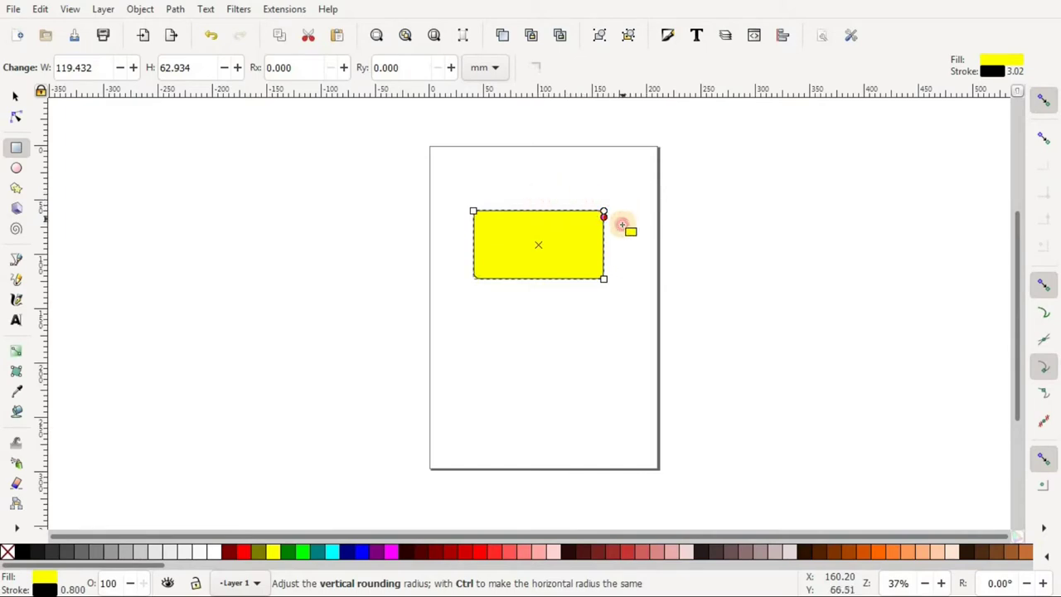
mouse_move(620, 222)
left_mouse_down()
mouse_move(621, 257)
mouse_move(623, 206)
mouse_move(622, 265)
mouse_move(626, 201)
mouse_move(627, 251)
mouse_move(627, 207)
mouse_move(625, 239)
left_mouse_up()
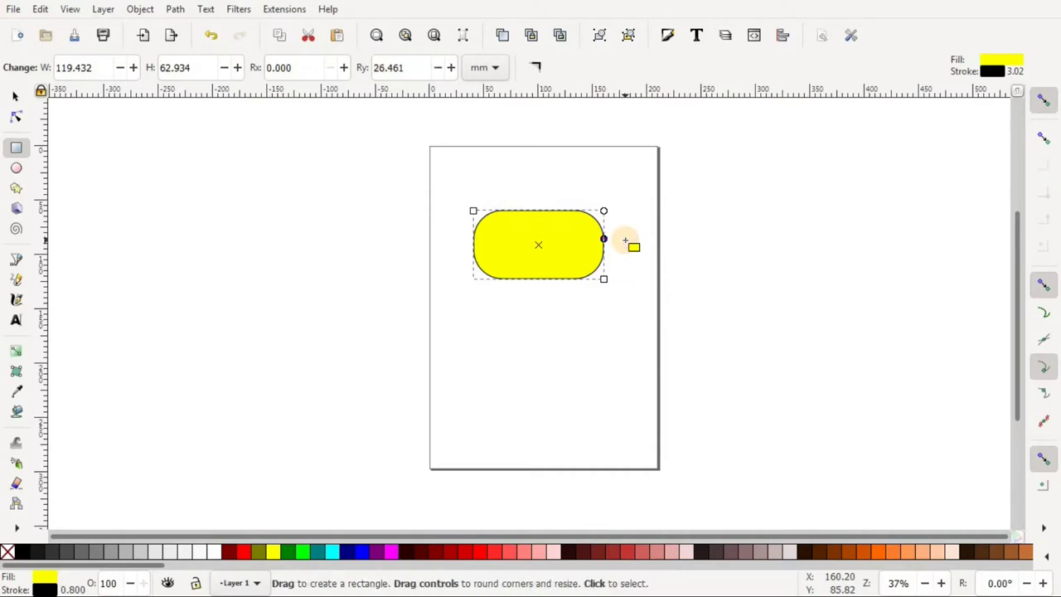
left_click(15, 97)
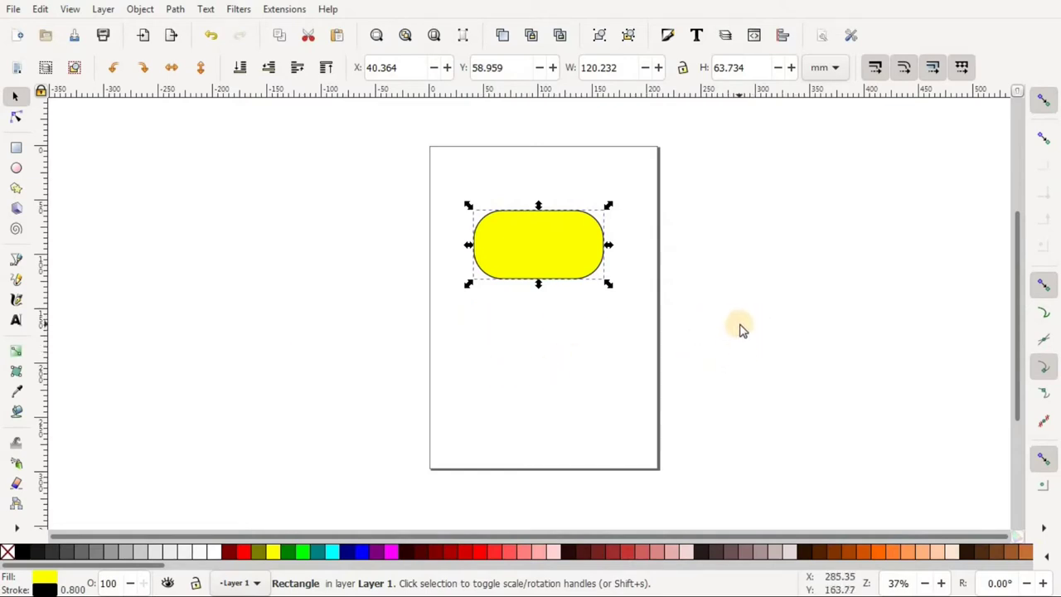
left_click(739, 327)
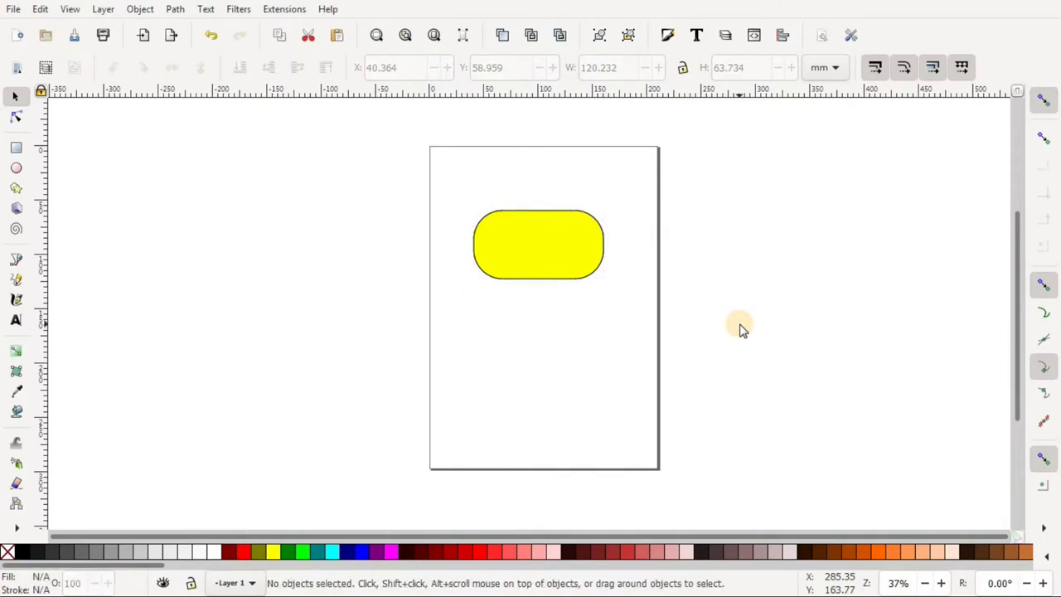
left_click(542, 253)
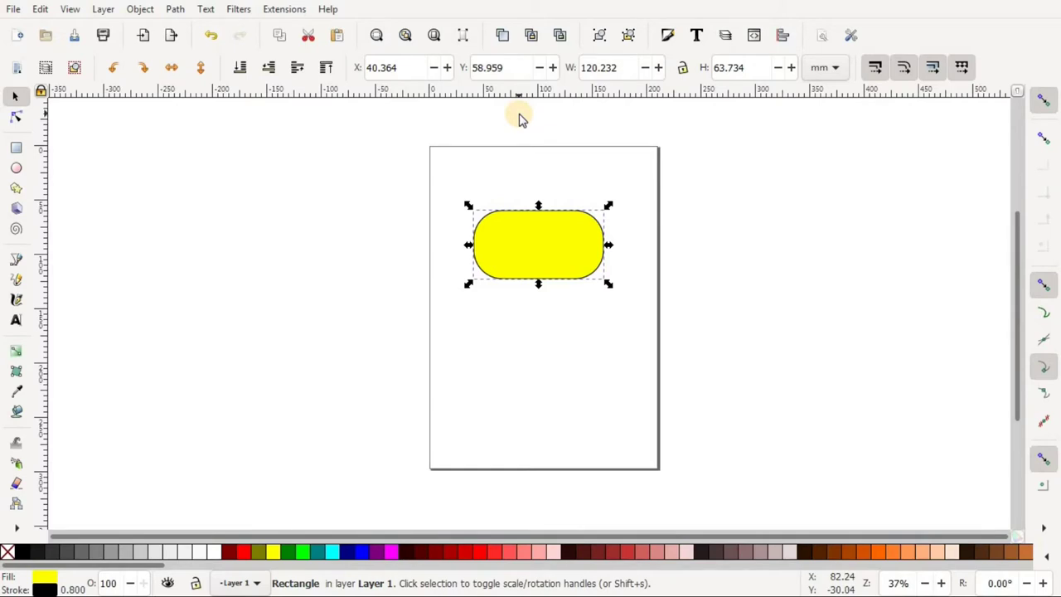
left_click(15, 151)
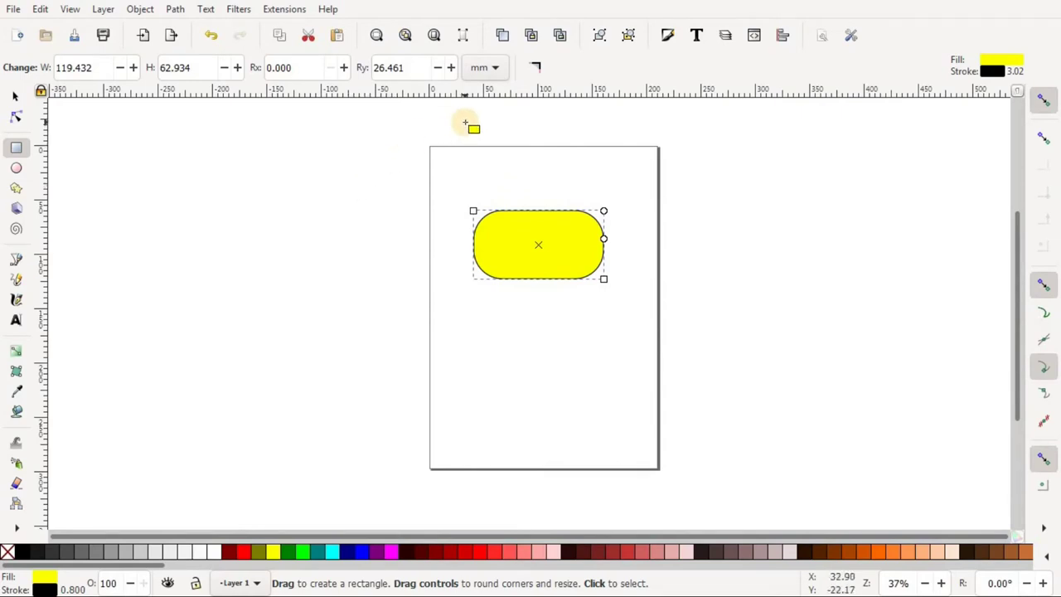
left_click(495, 70)
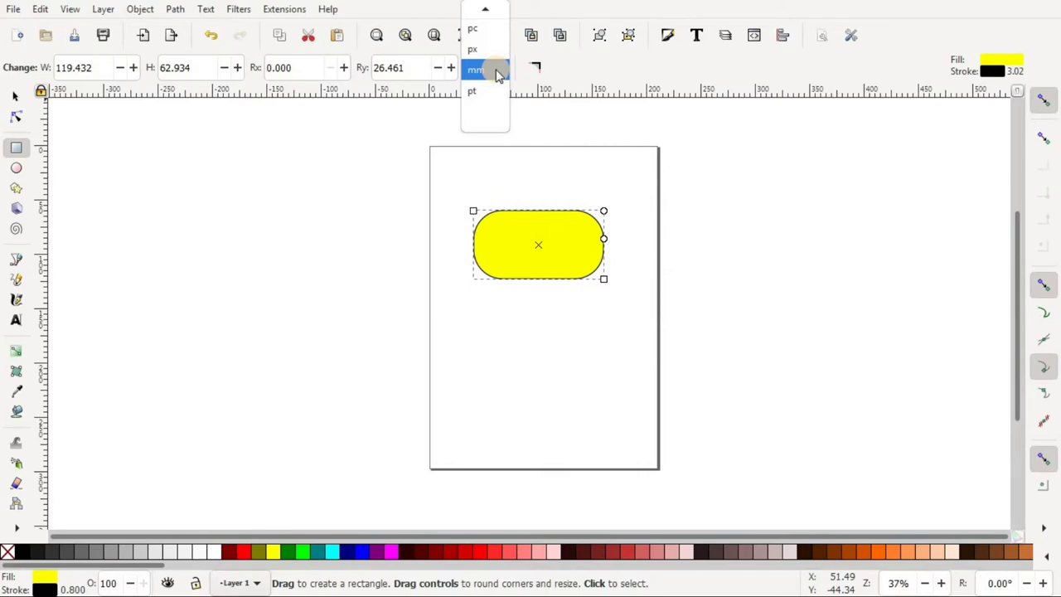
scroll(486, 42, "up", 2)
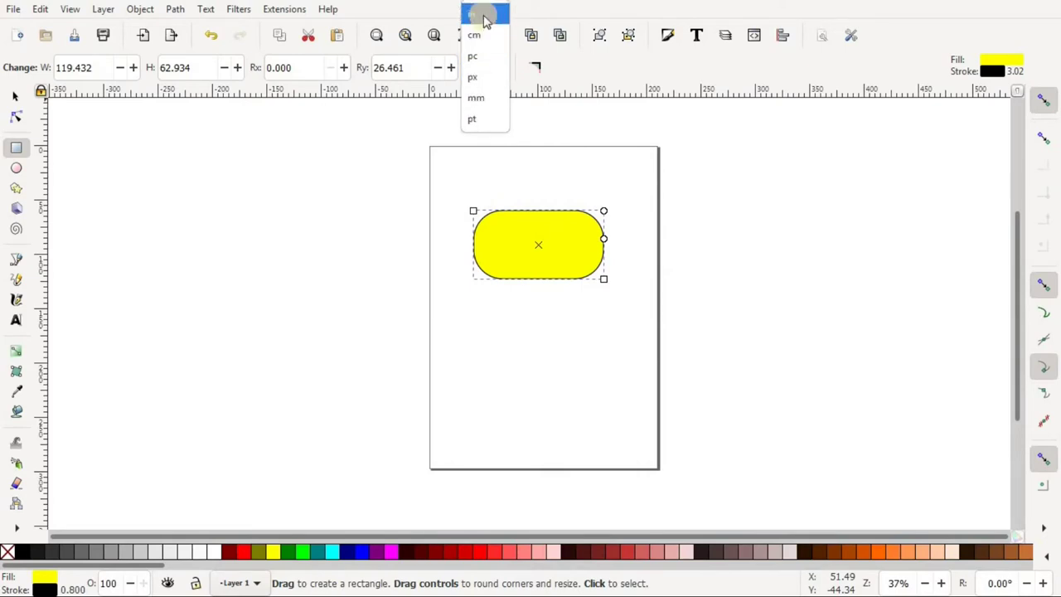
left_click(483, 16)
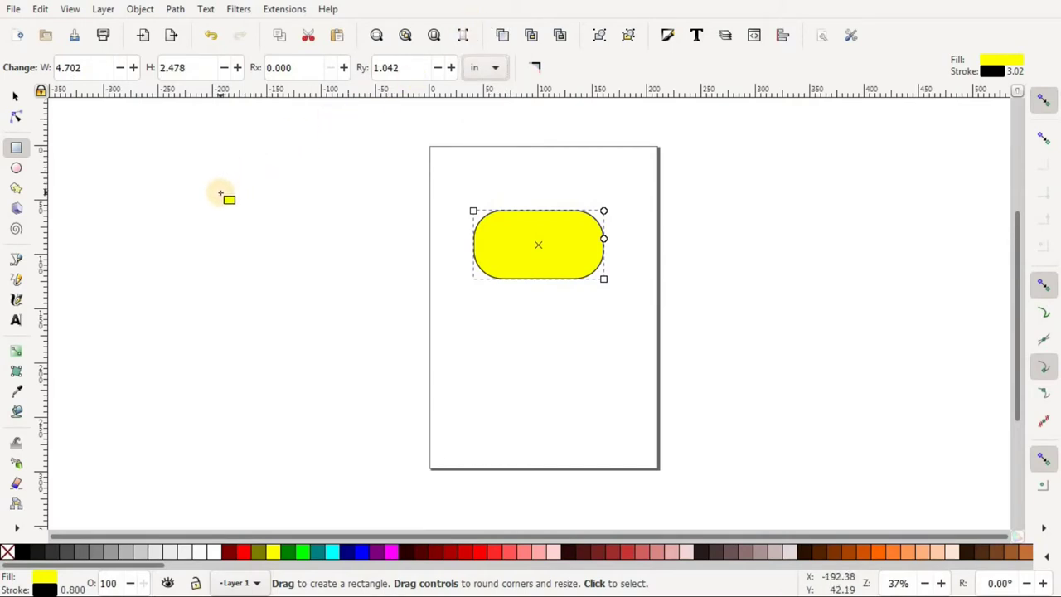
left_click(494, 71)
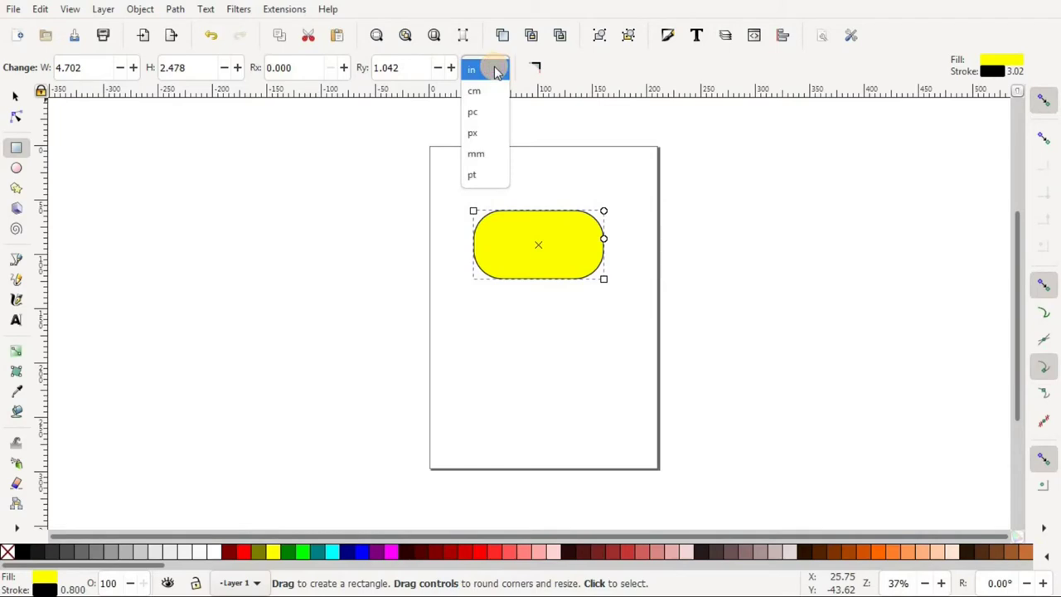
left_click(482, 156)
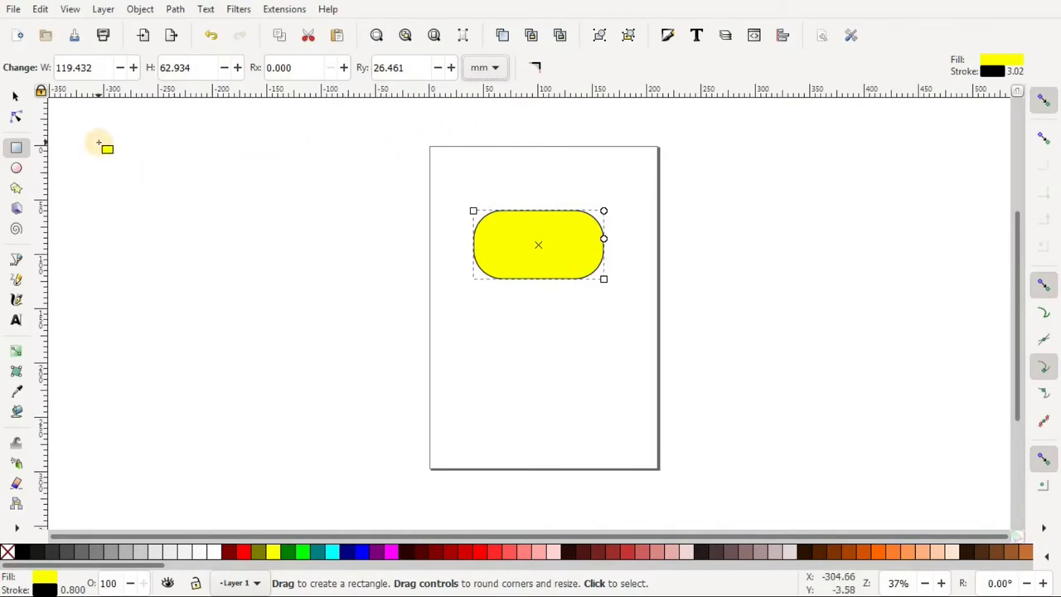
Step: Set the rounded rectangle's height to 80 mm and width to 140 mm
left_click(93, 67)
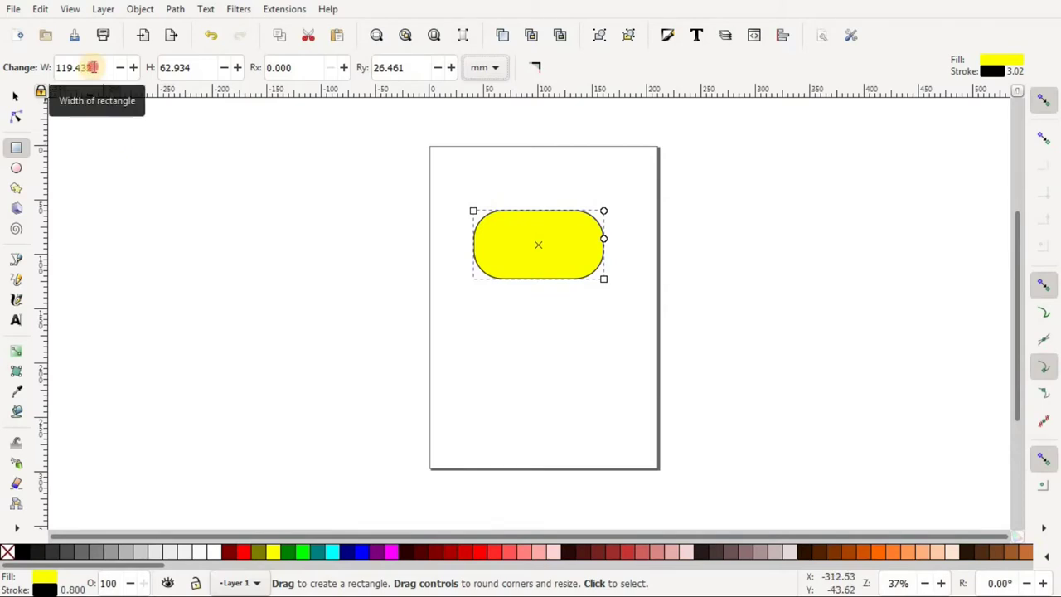
left_click(191, 68)
left_click(91, 68)
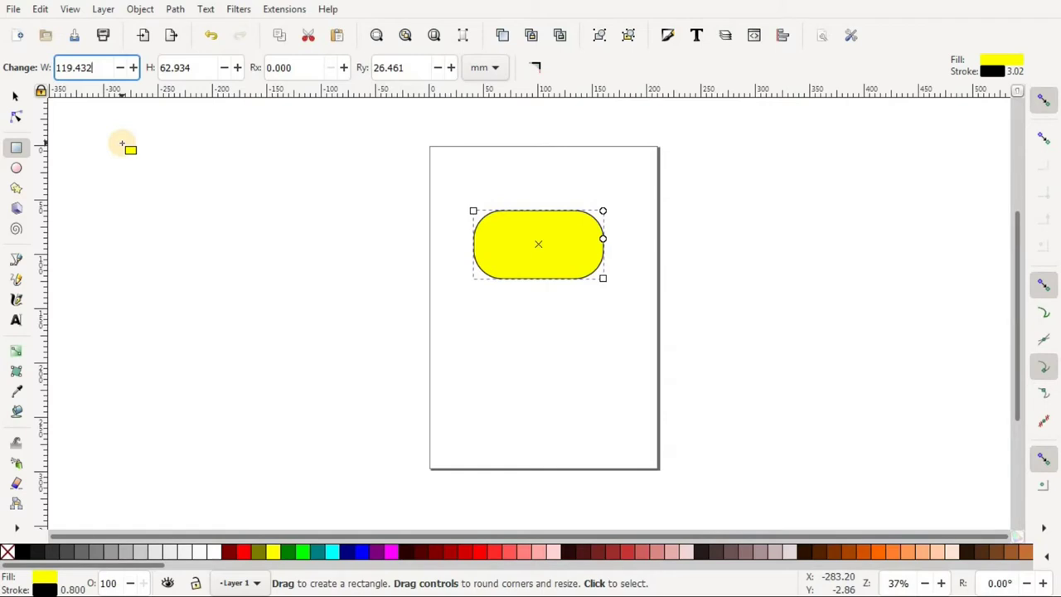
left_click_drag(195, 68, 148, 70)
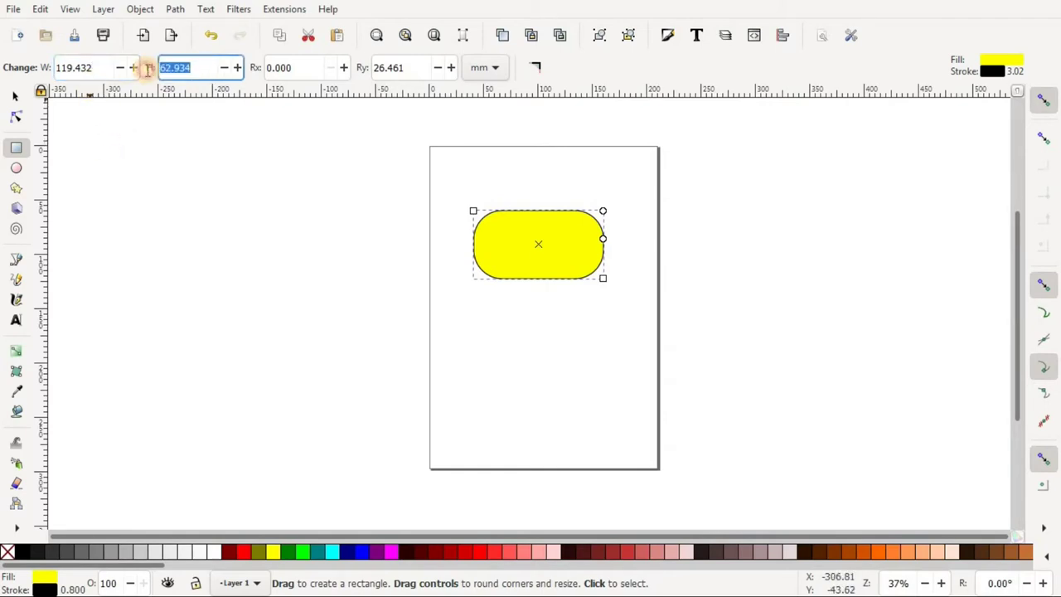
type("80")
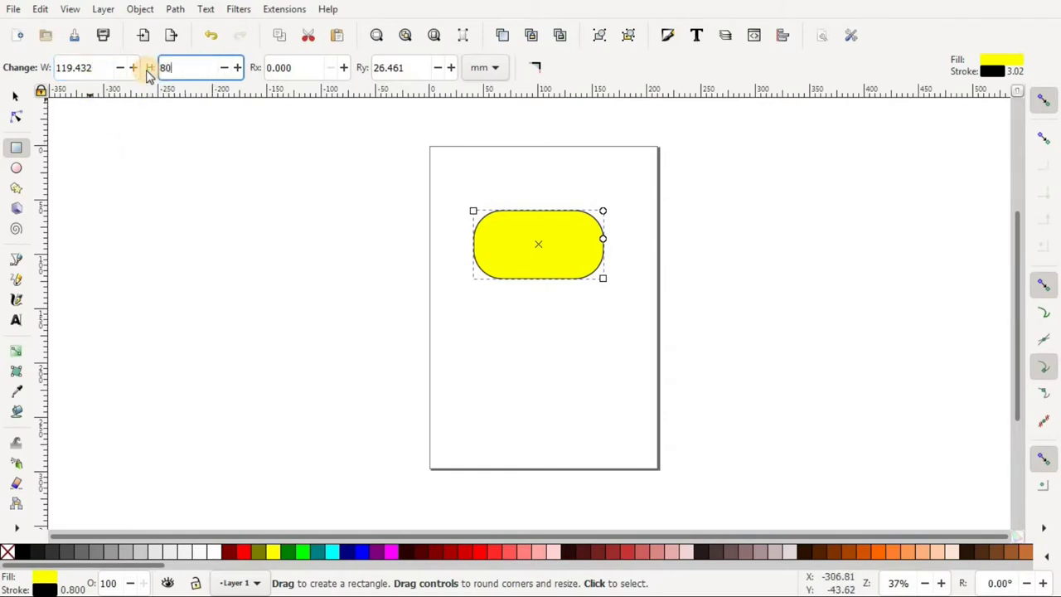
key("Return")
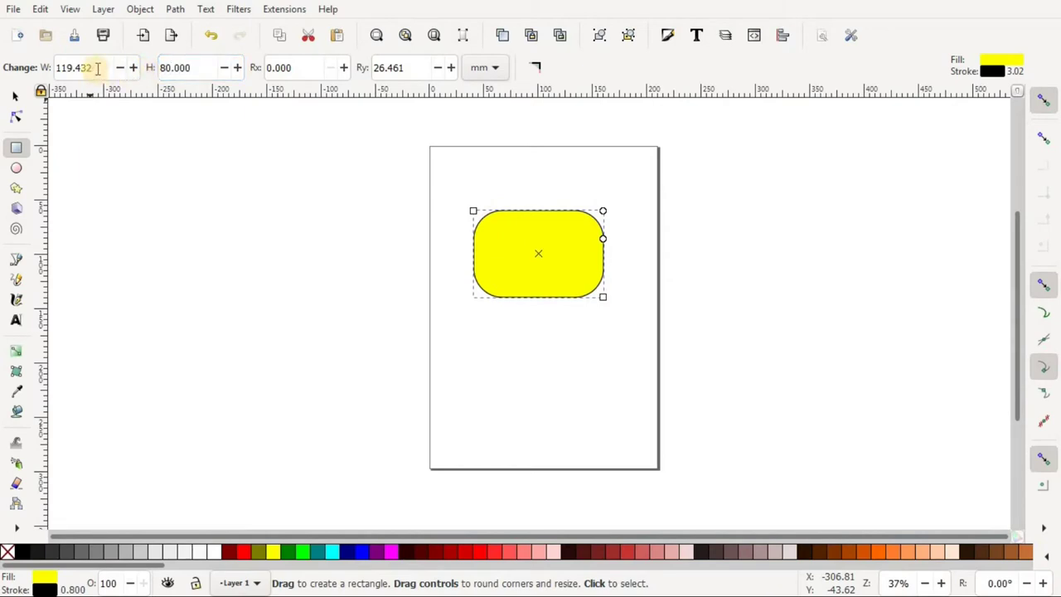
left_click_drag(97, 70, 47, 68)
type("1")
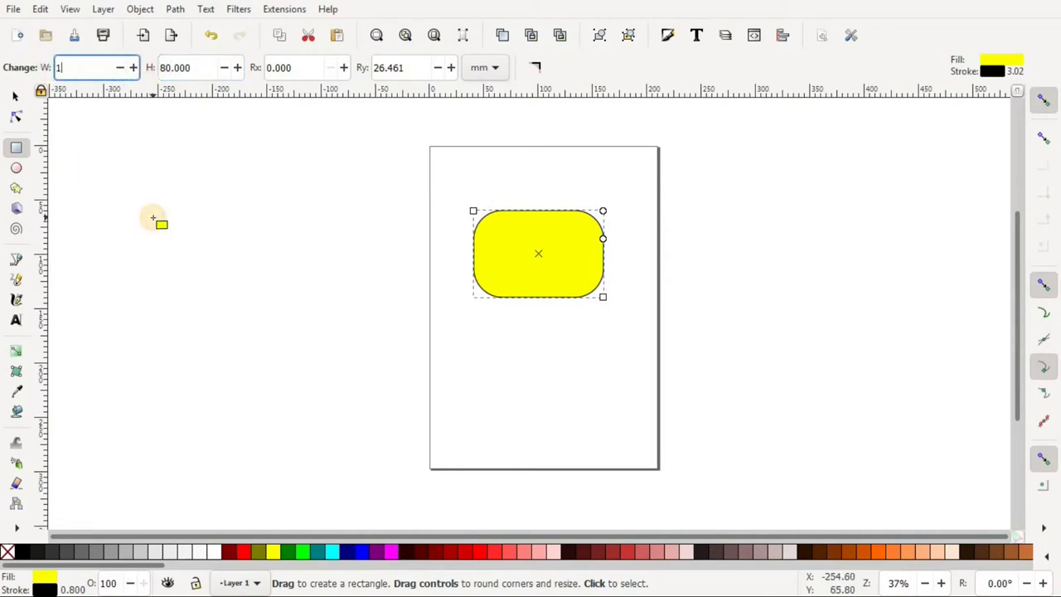
type("40")
key("Return")
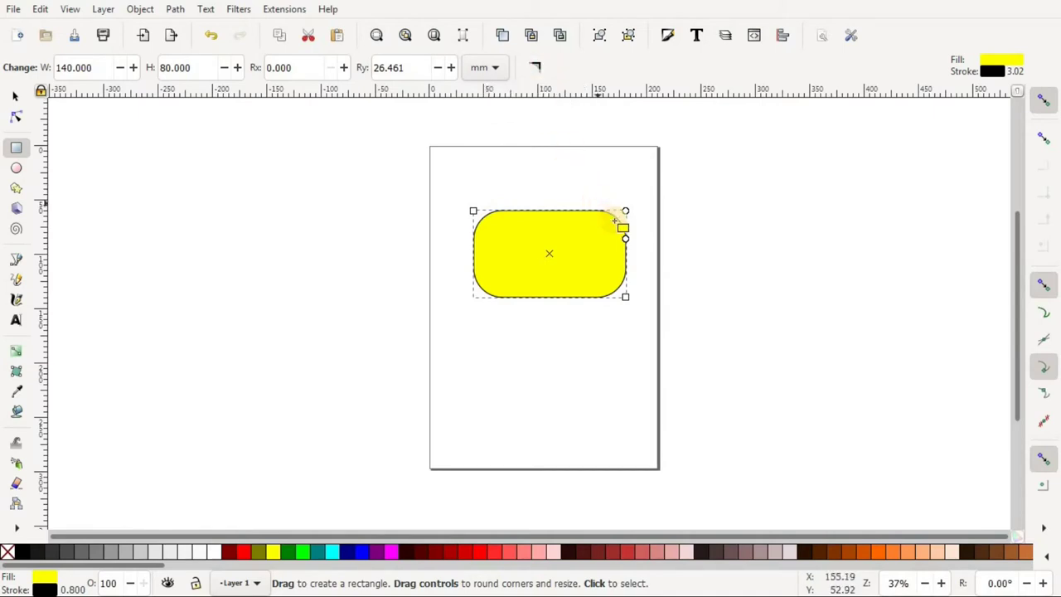
Step: Make the rectangle's corners sharp, then switch to the Selector tool
left_click(535, 69)
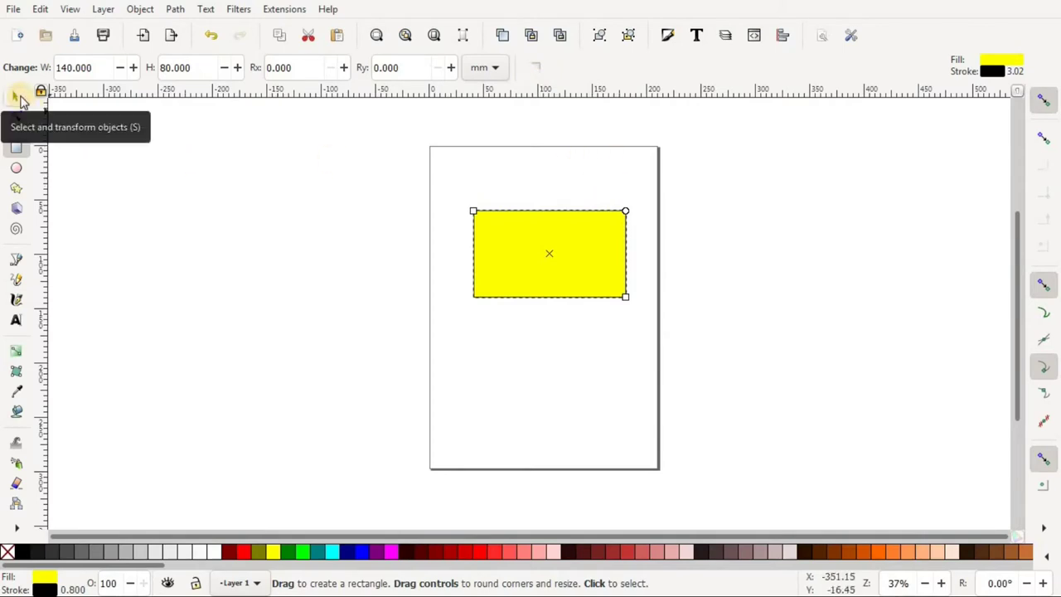
left_click(16, 97)
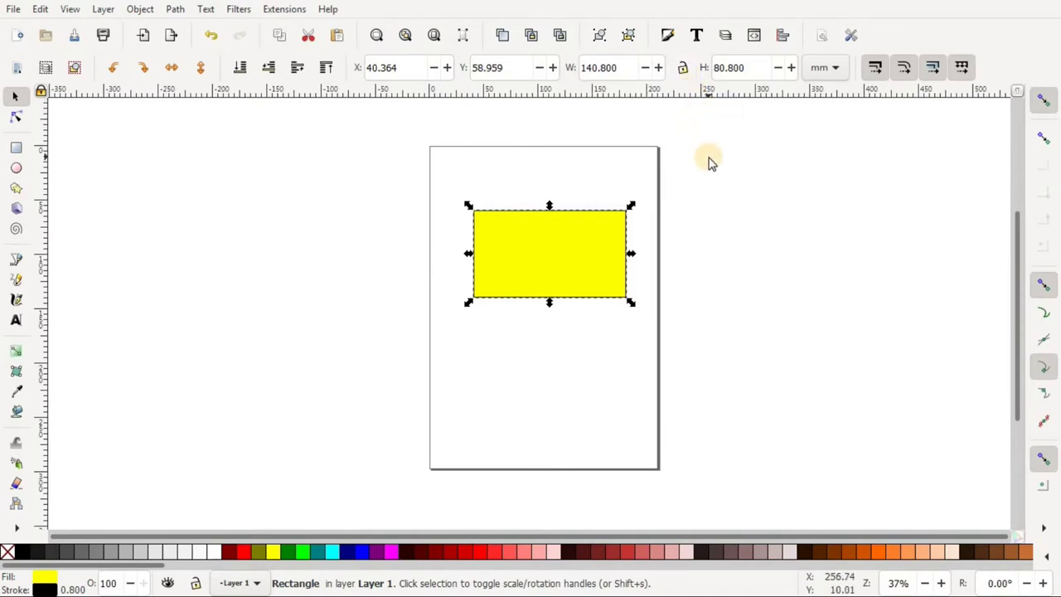
Step: Lock the aspect ratio and set the width to 150 mm, giving 86.080 mm height
left_click(682, 70)
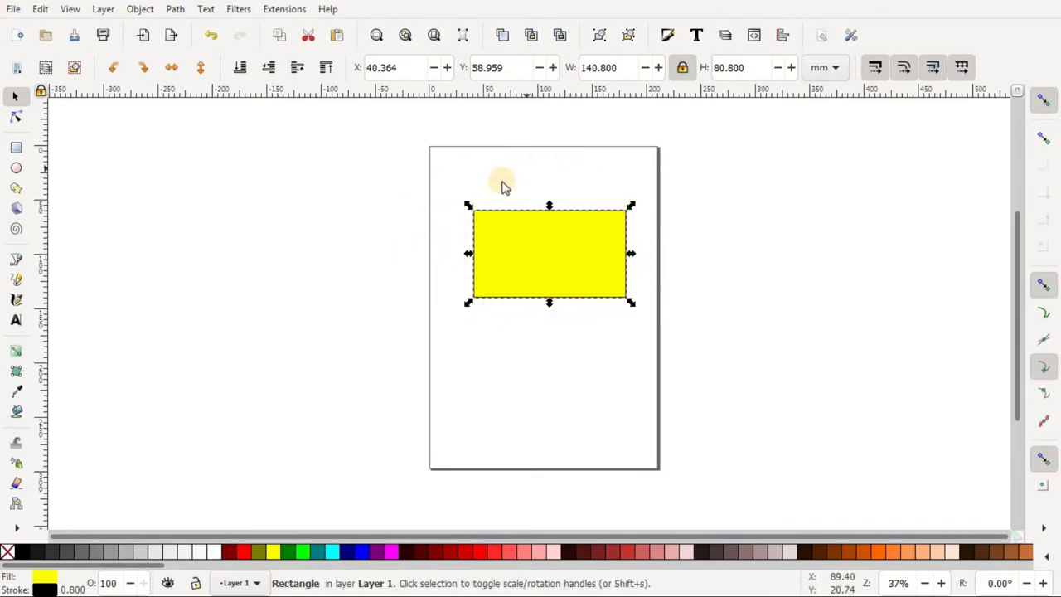
triple_click(623, 67)
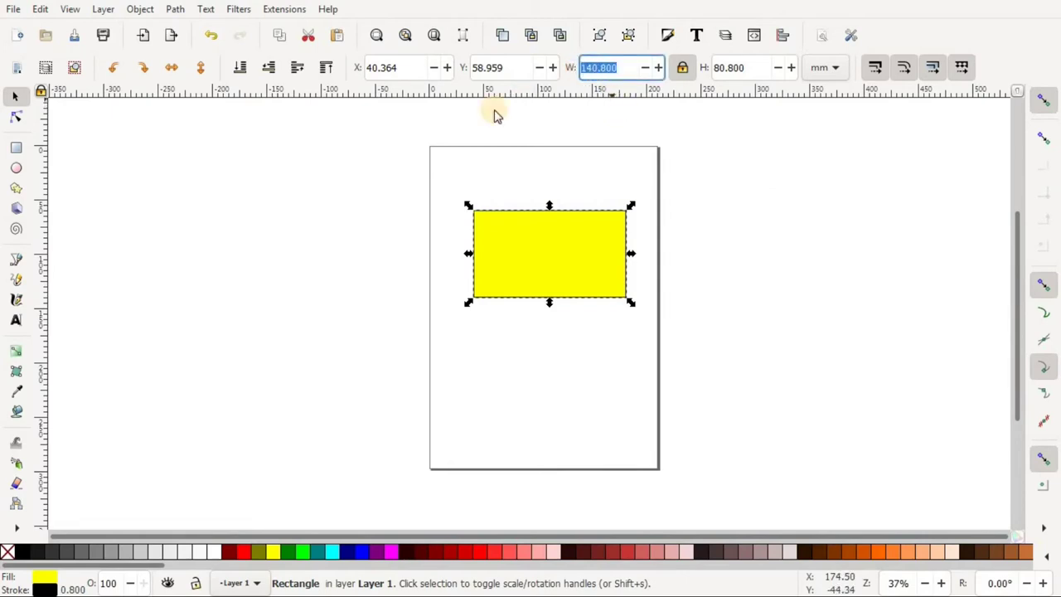
type("15")
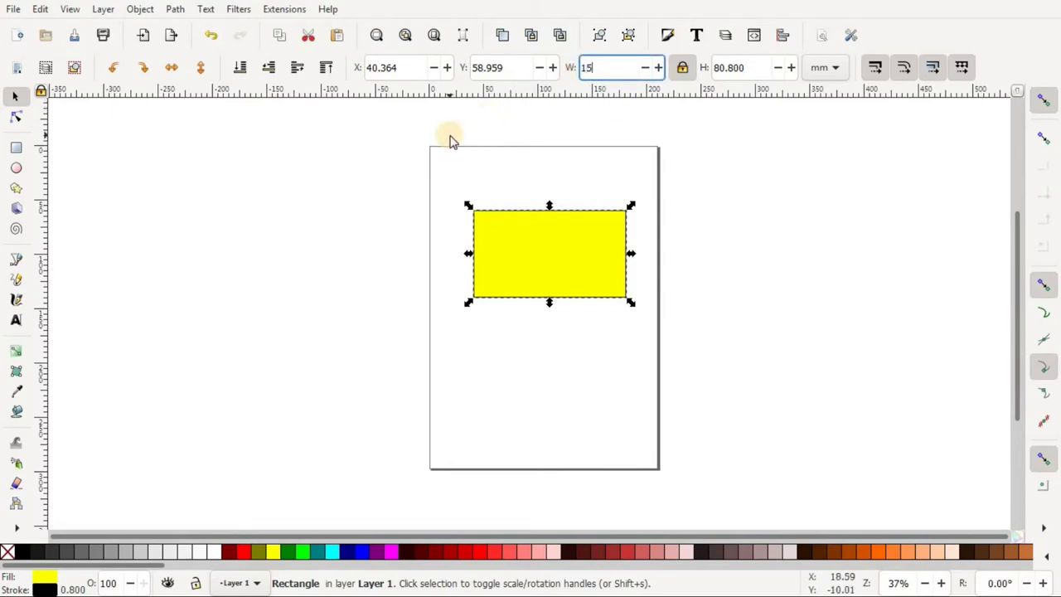
type("0")
key("Return")
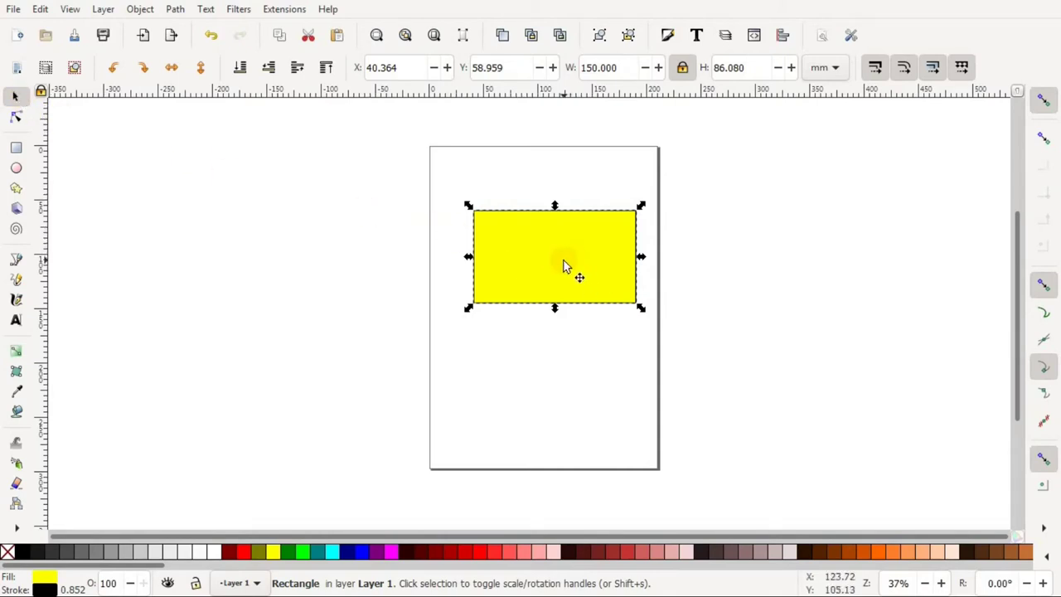
Step: Drag the rectangle down and left to X 29.637, Y 88.995 mm
left_click_drag(563, 260, 551, 292)
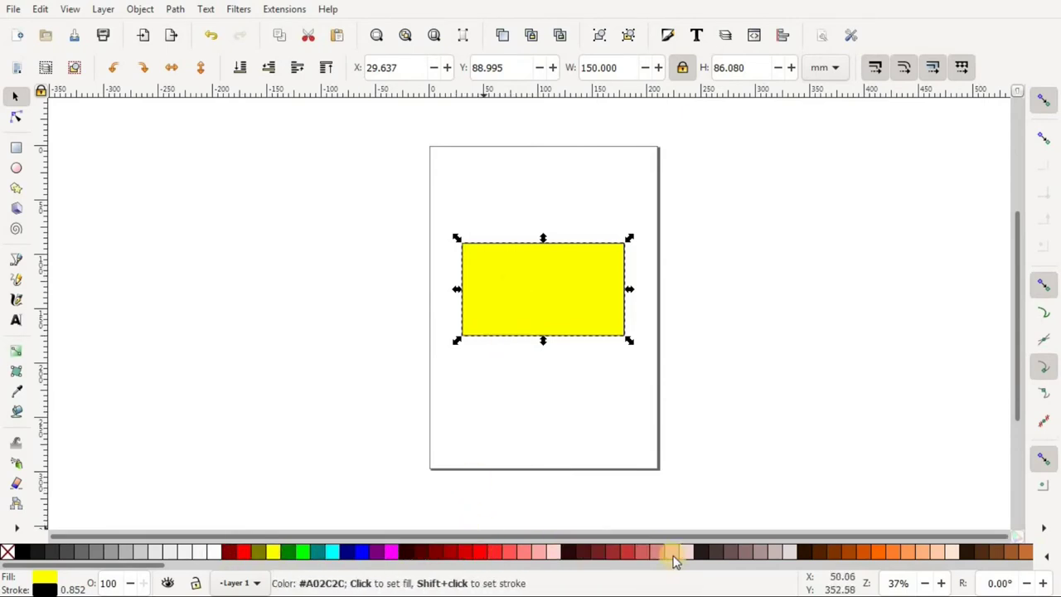
Step: Try aqua, lime, red and blue fills on the rectangle before settling on white
left_click(332, 554)
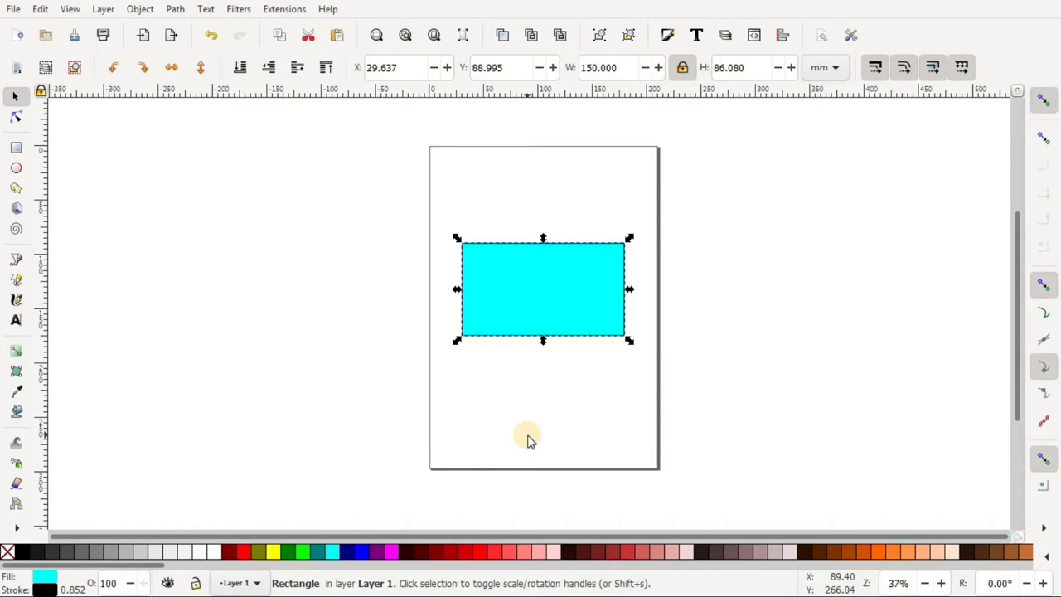
left_click(304, 553)
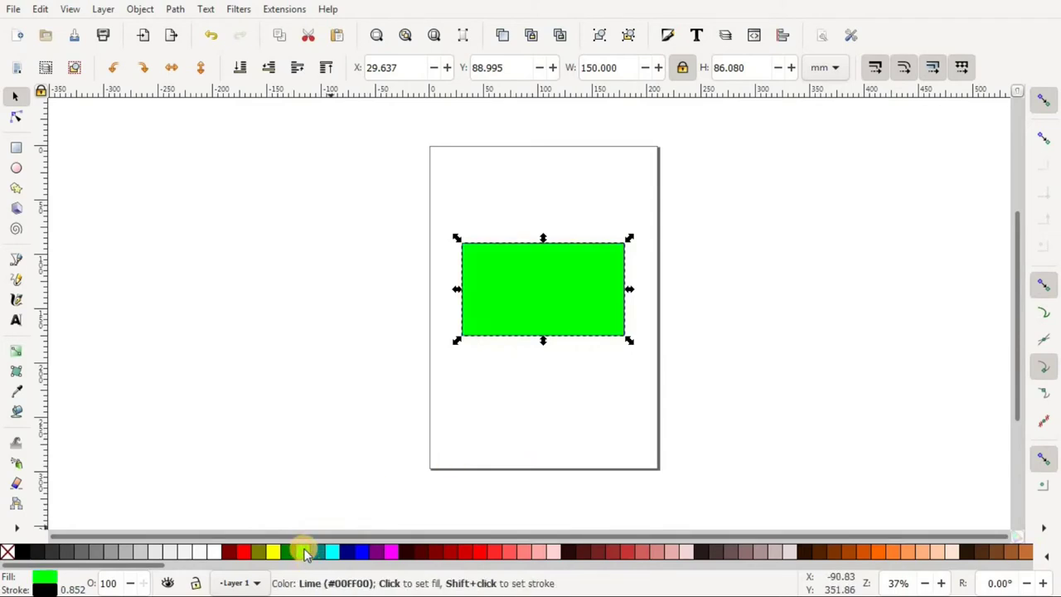
left_click(243, 553)
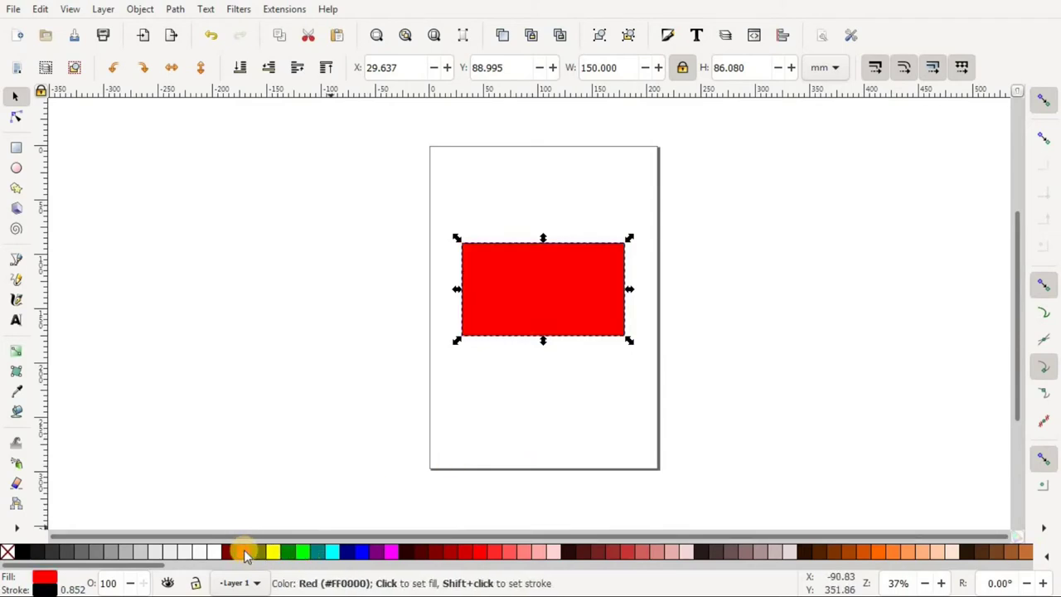
left_click(361, 552)
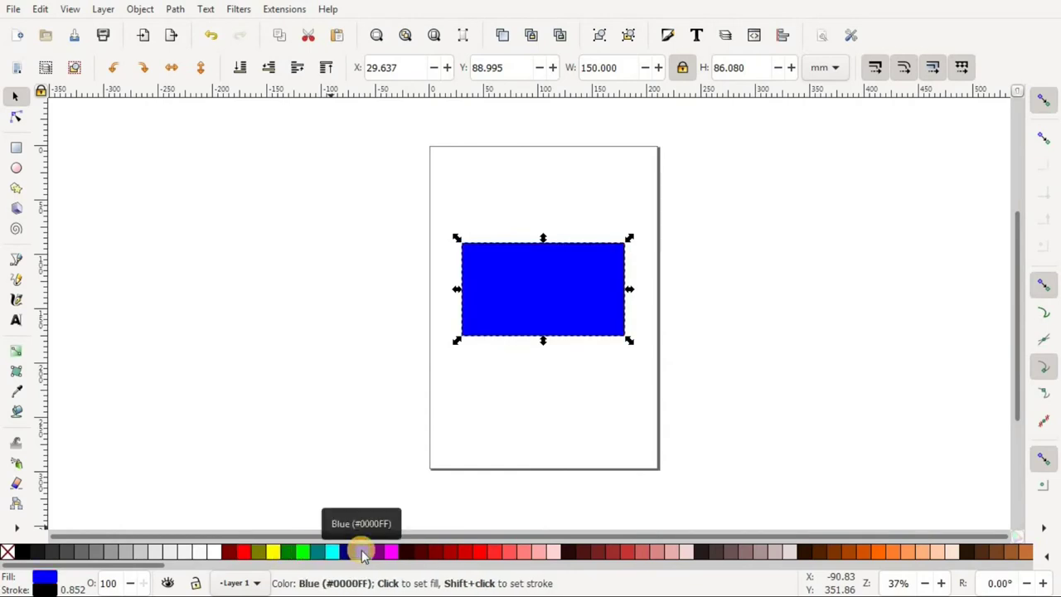
left_click(215, 553)
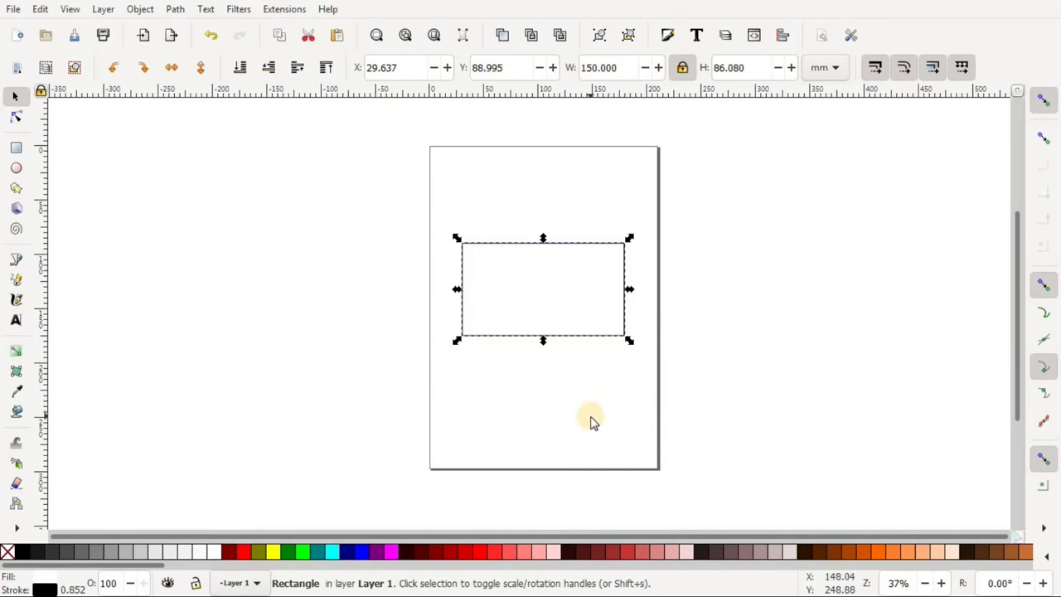
Step: Select the rectangle, give it a blue stroke from the palette, then deselect it
left_click(591, 421)
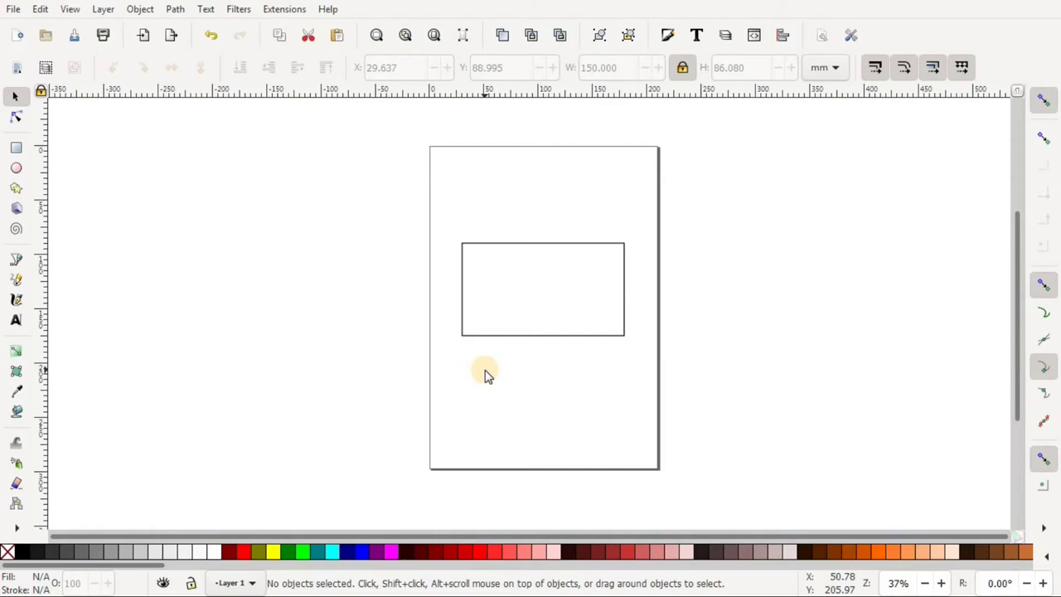
left_click(517, 295)
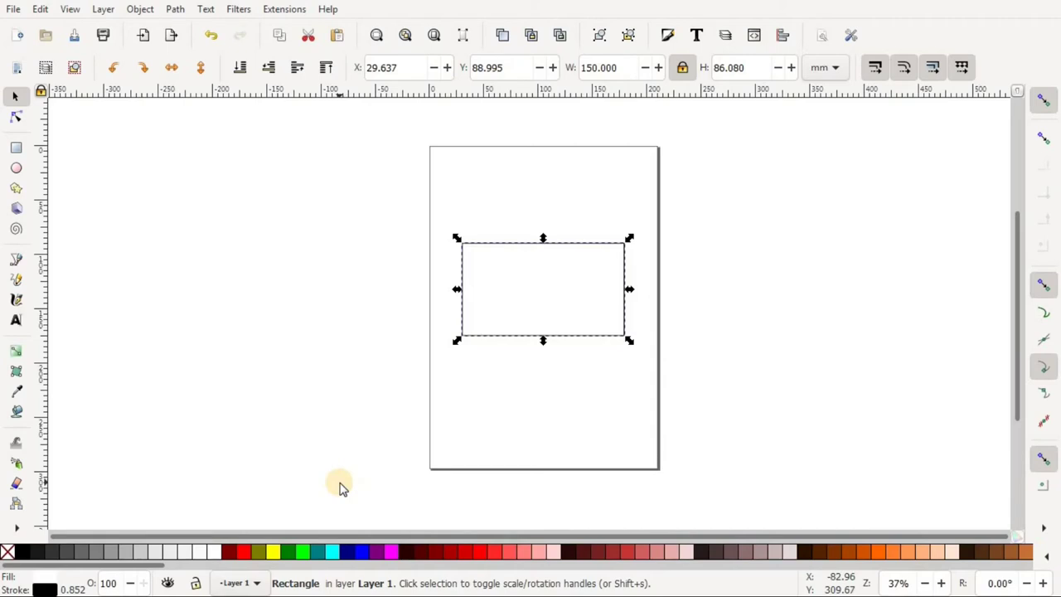
left_click(362, 553, "shift")
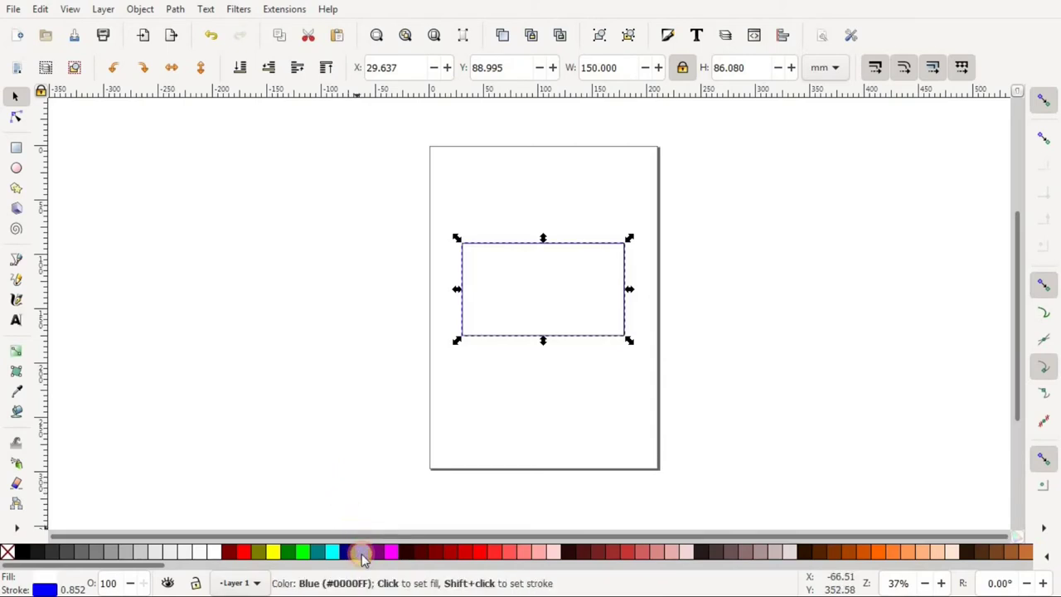
left_click(538, 405)
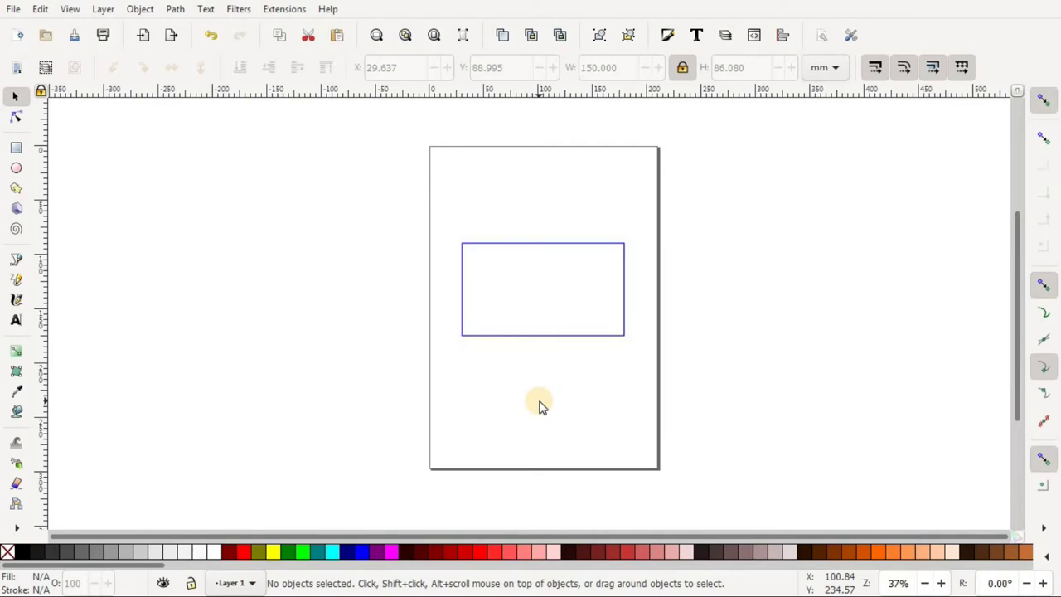
Step: Select the white, blue-outlined rectangle and open the Object menu
left_click(539, 299)
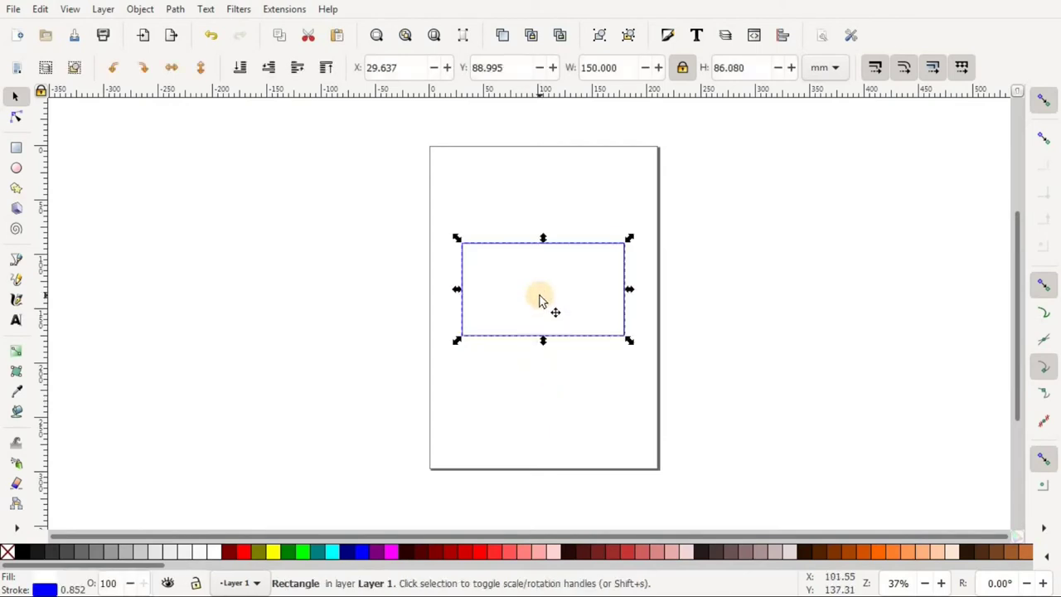
left_click(140, 10)
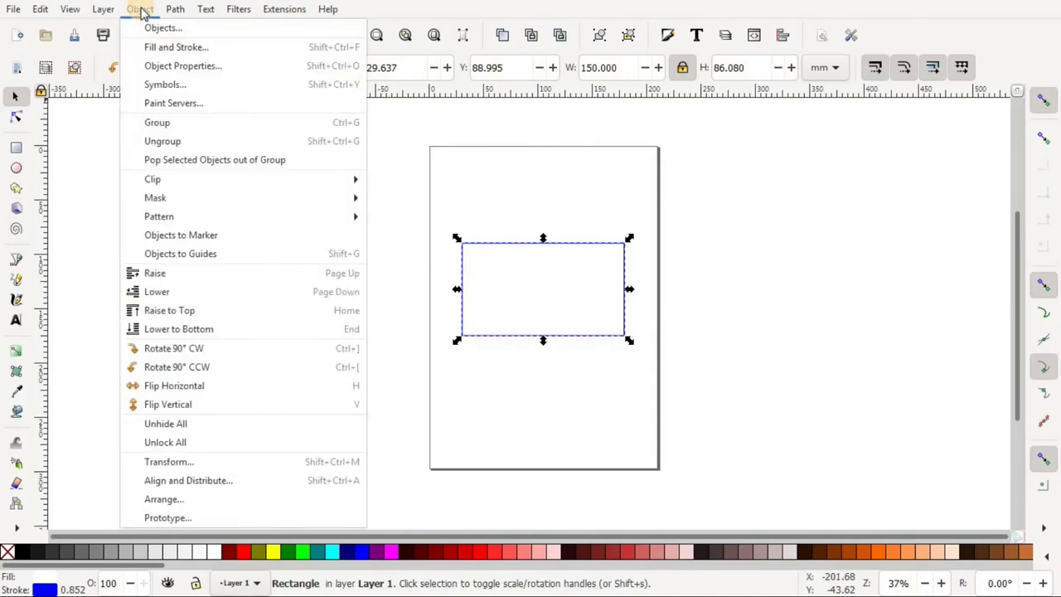
Step: Open Fill and Stroke and view the rectangle's flat blue stroke paint (0000ffff)
left_click(242, 53)
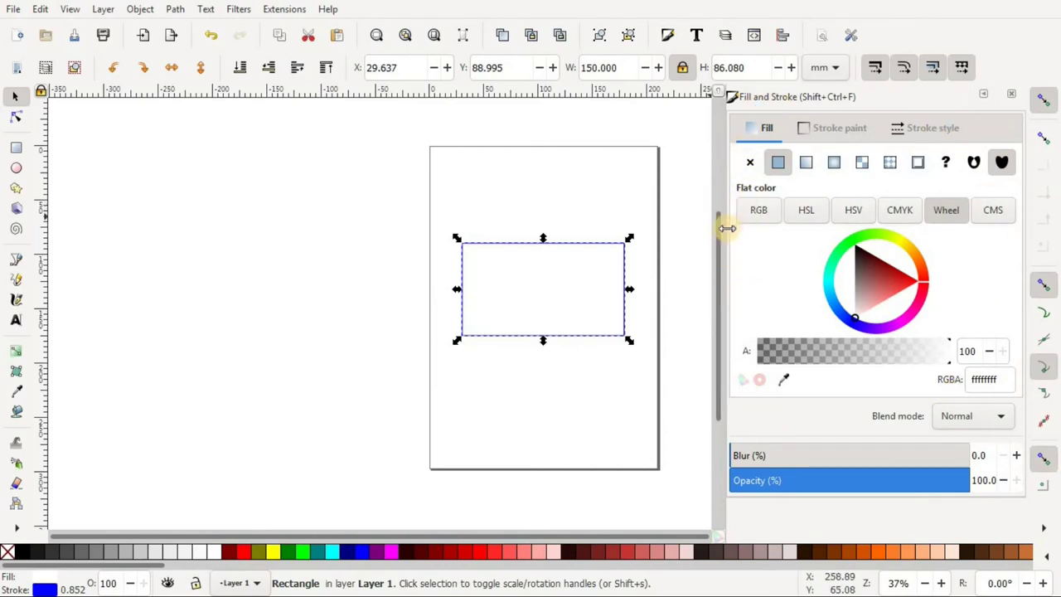
left_click(853, 133)
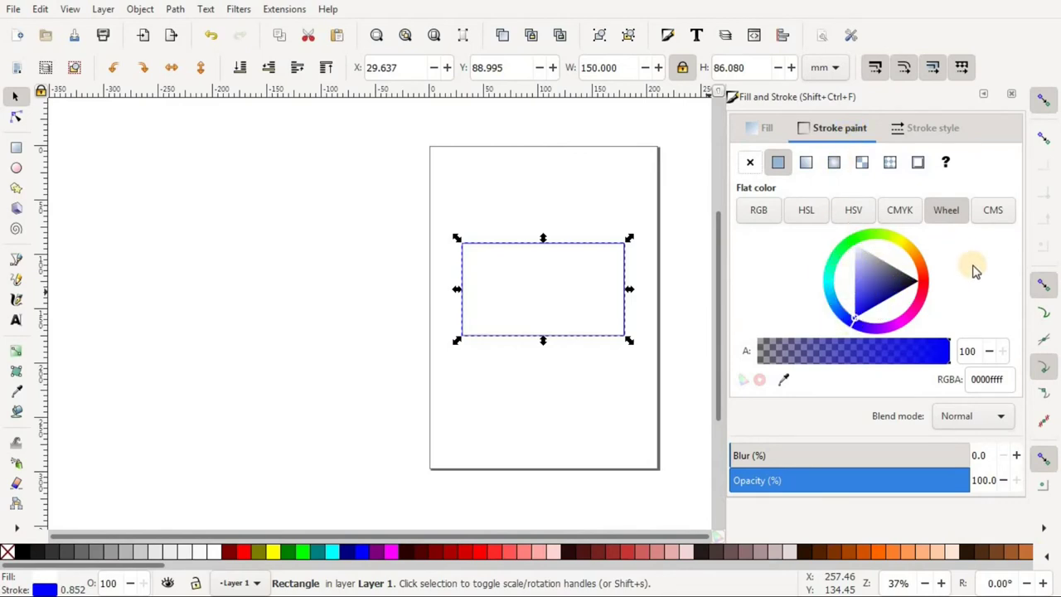
Step: On Stroke style, nudge the stroke width up, then back down to 1.852 mm
left_click(951, 129)
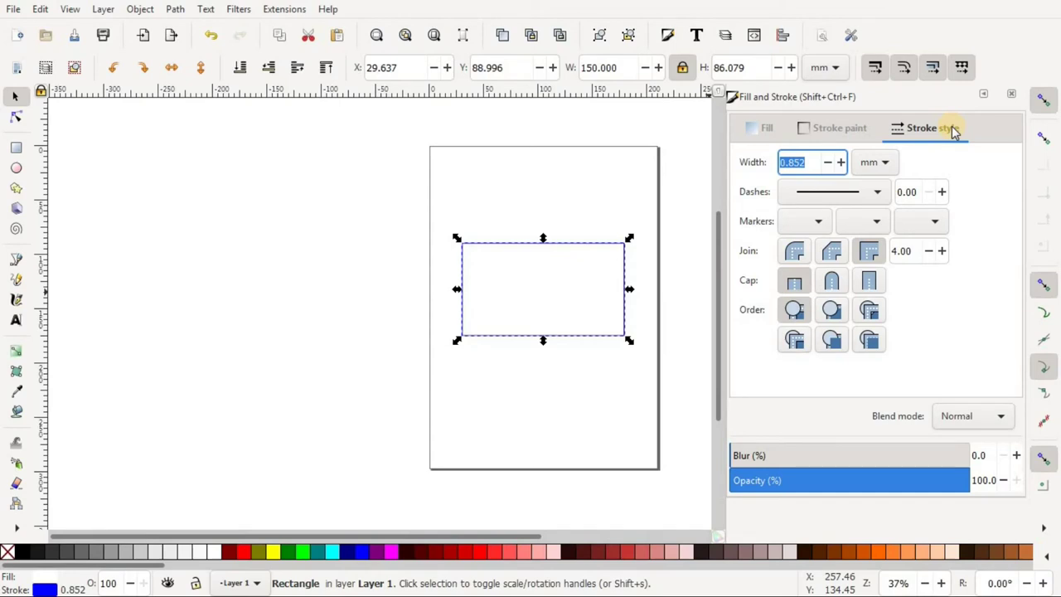
left_click(841, 163)
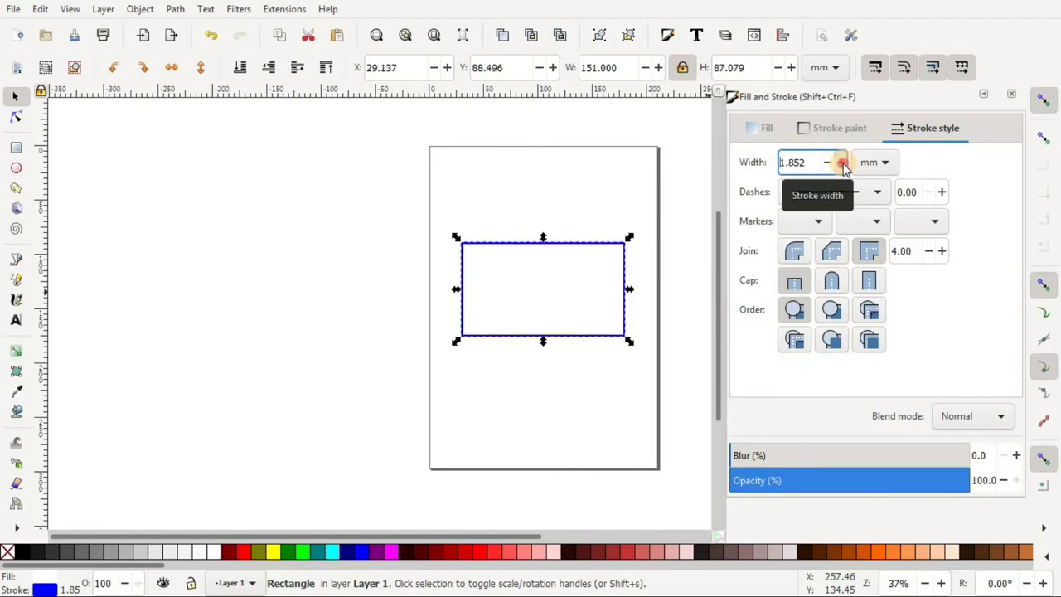
left_click(841, 162)
left_click(842, 162)
left_click(841, 162)
left_click(841, 162)
left_click(841, 162)
left_click(841, 163)
left_click(841, 163)
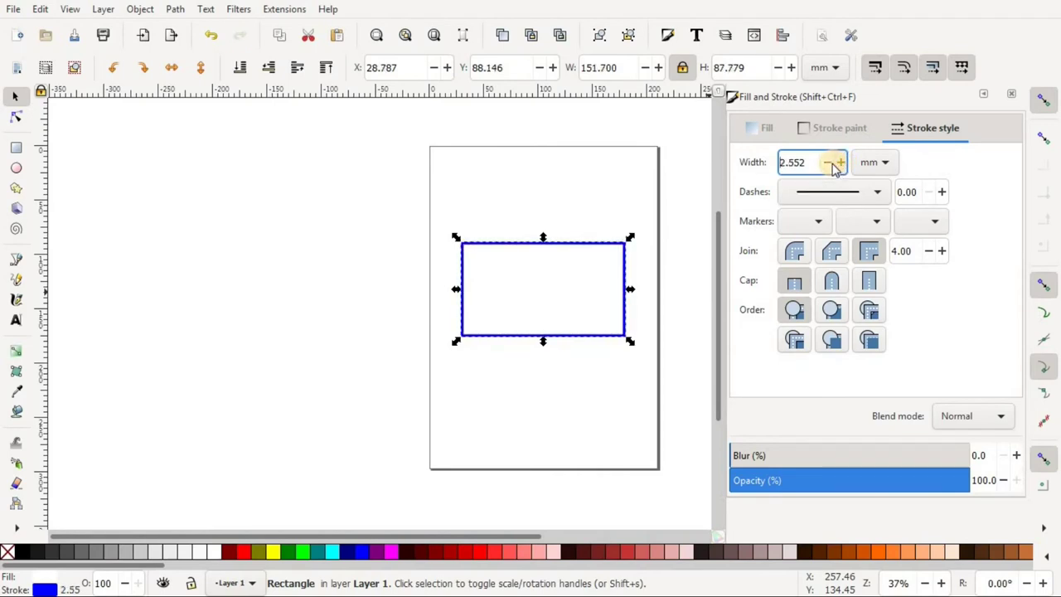
left_click(828, 162)
left_click(828, 163)
left_click(828, 163)
left_click(828, 163)
left_click(828, 162)
left_click(828, 162)
left_click(828, 163)
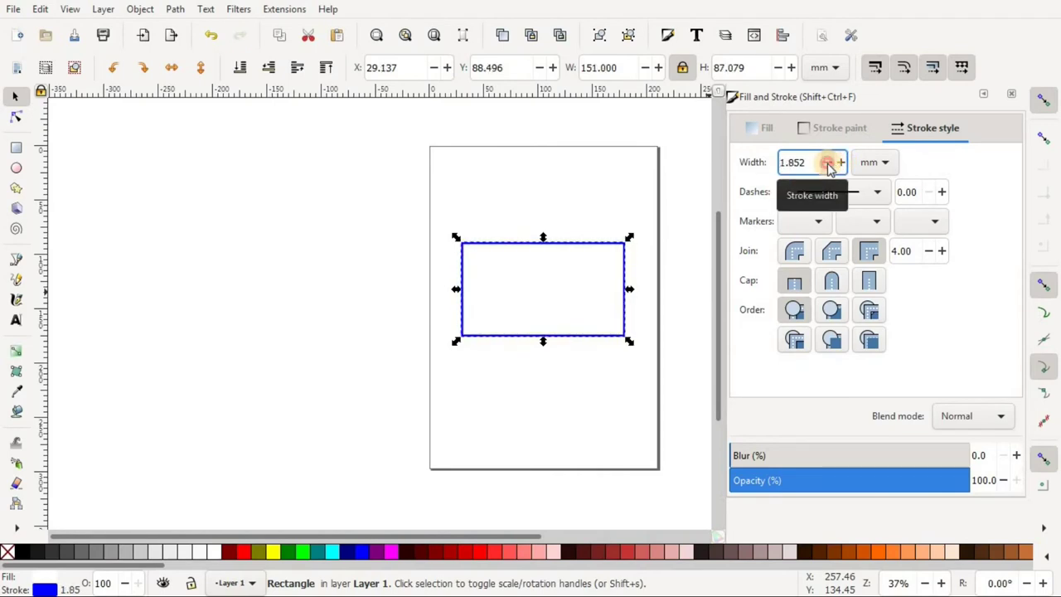
left_click(828, 162)
left_click(828, 162)
left_click(828, 162)
left_click(827, 162)
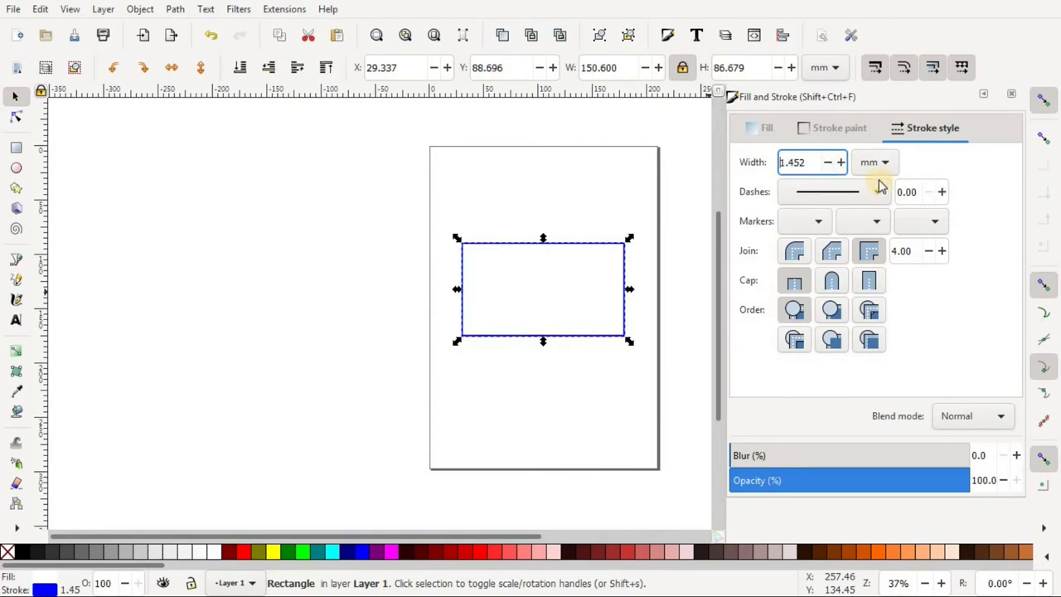
Step: Try widths up to about 7 mm, then set the stroke width to 1.5 mm
left_click(840, 162)
left_click(840, 162)
left_click(840, 163)
left_click(840, 162)
left_click(840, 162)
left_click(840, 162)
left_click(840, 162)
left_click(841, 163)
left_click_drag(842, 163, 766, 164)
left_click(829, 163)
left_click(842, 164)
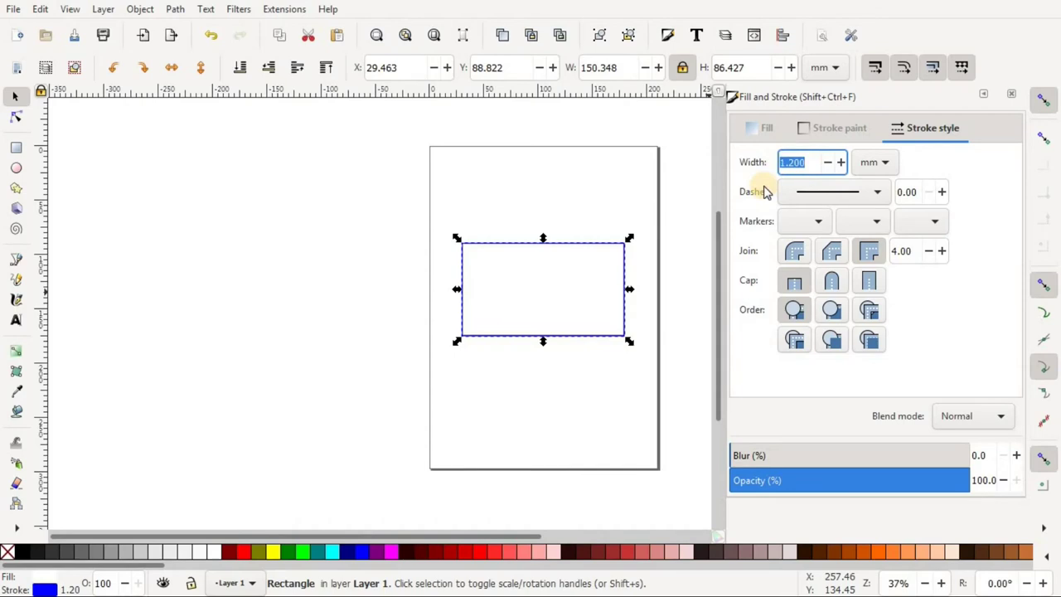
type("1.5")
key("Return")
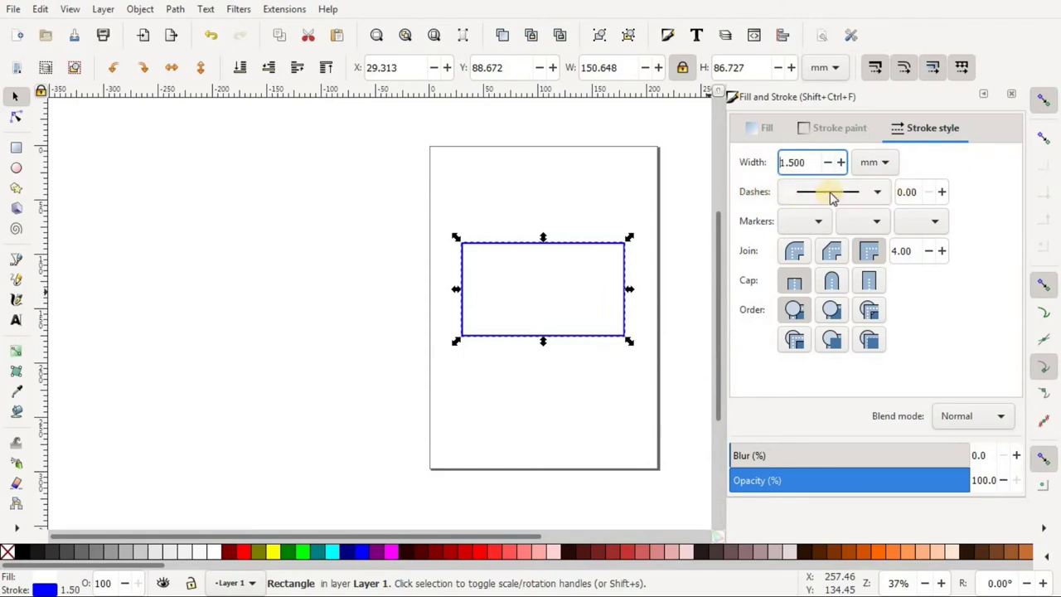
Step: Apply a dash pattern from the Dashes list to the rectangle's blue outline
left_click(880, 194)
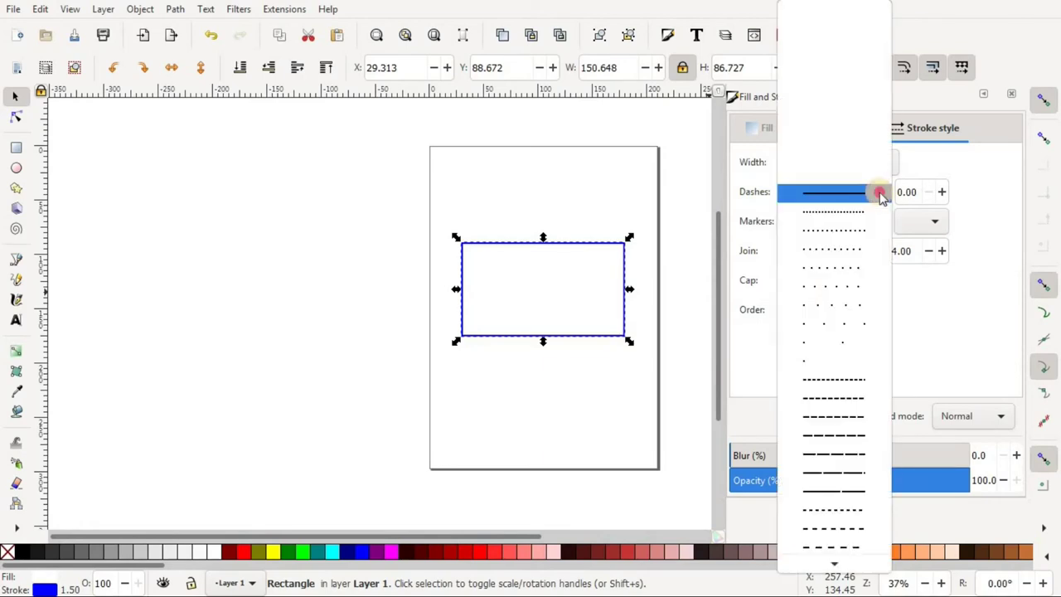
scroll(845, 264, "down", 6)
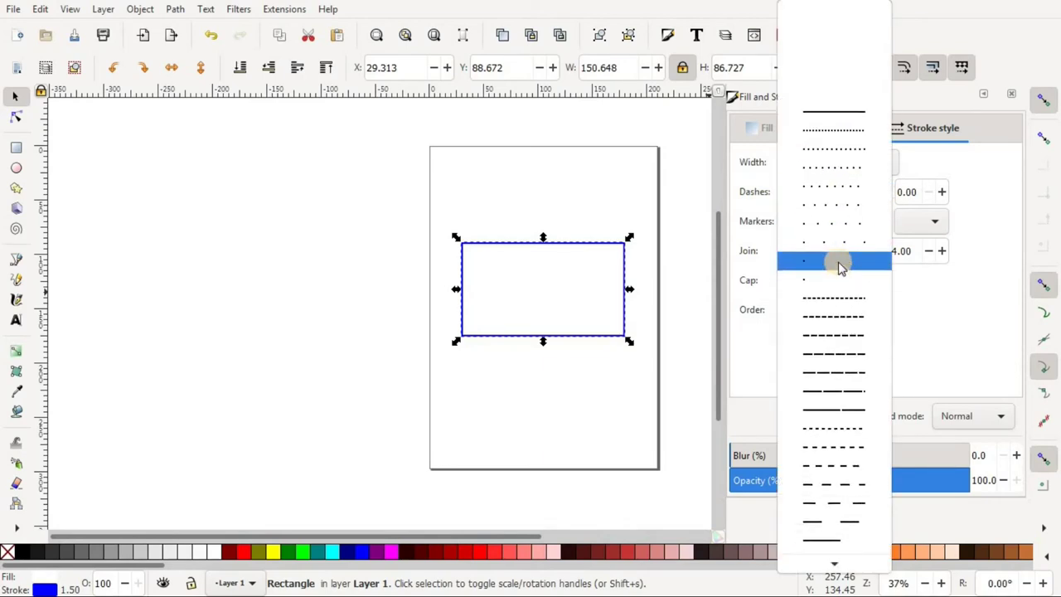
scroll(838, 263, "down", 2)
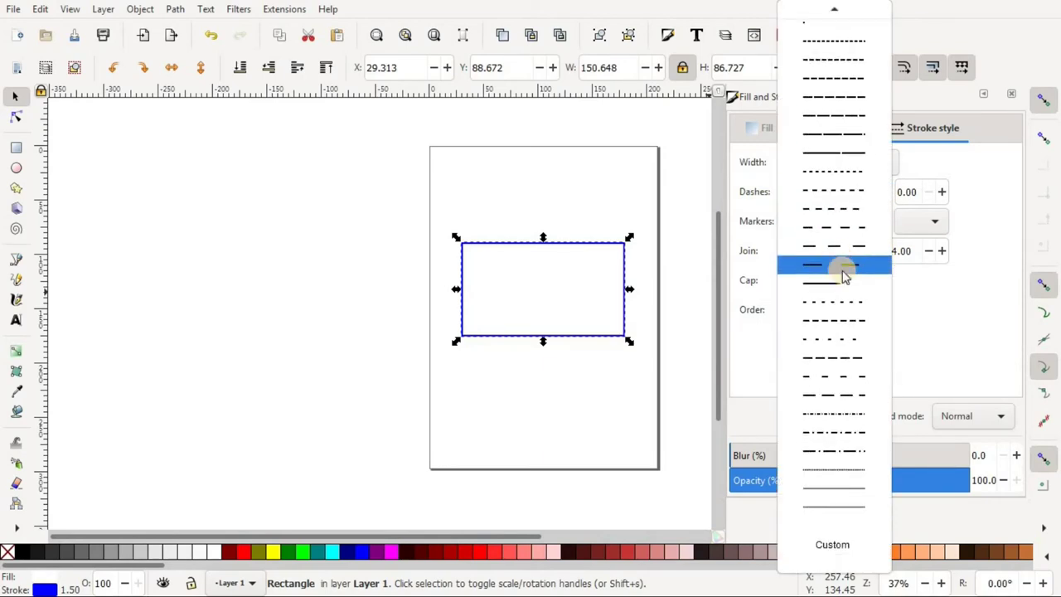
scroll(835, 145, "up", 8)
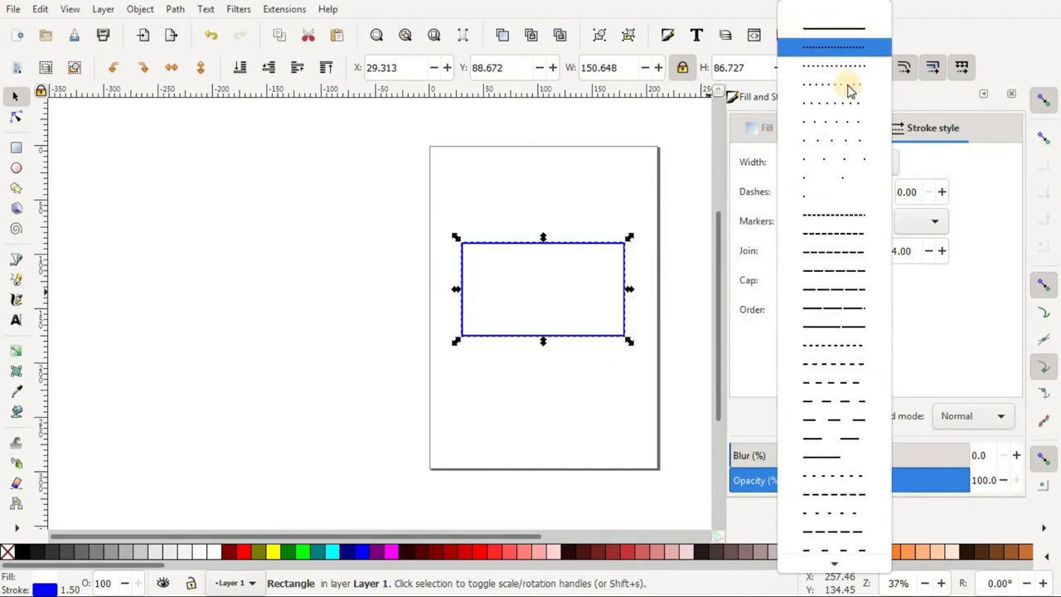
scroll(840, 352, "down", 3)
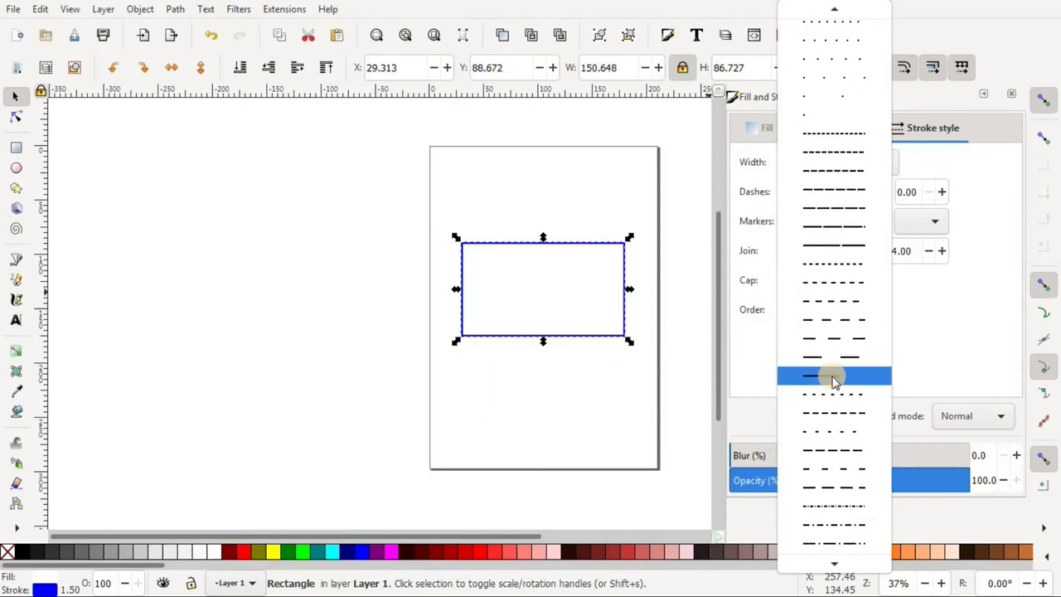
scroll(835, 381, "up", 1)
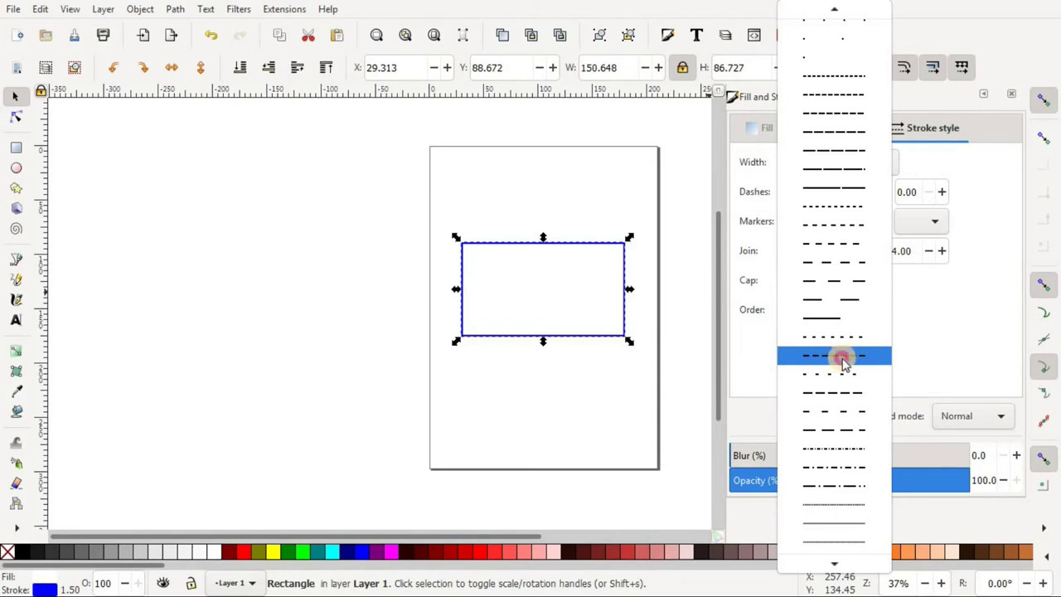
left_click(842, 360)
Step: Set the dashed outline to 2 mm wide, previewing it deselected, then reselect the rectangle
left_click(783, 163)
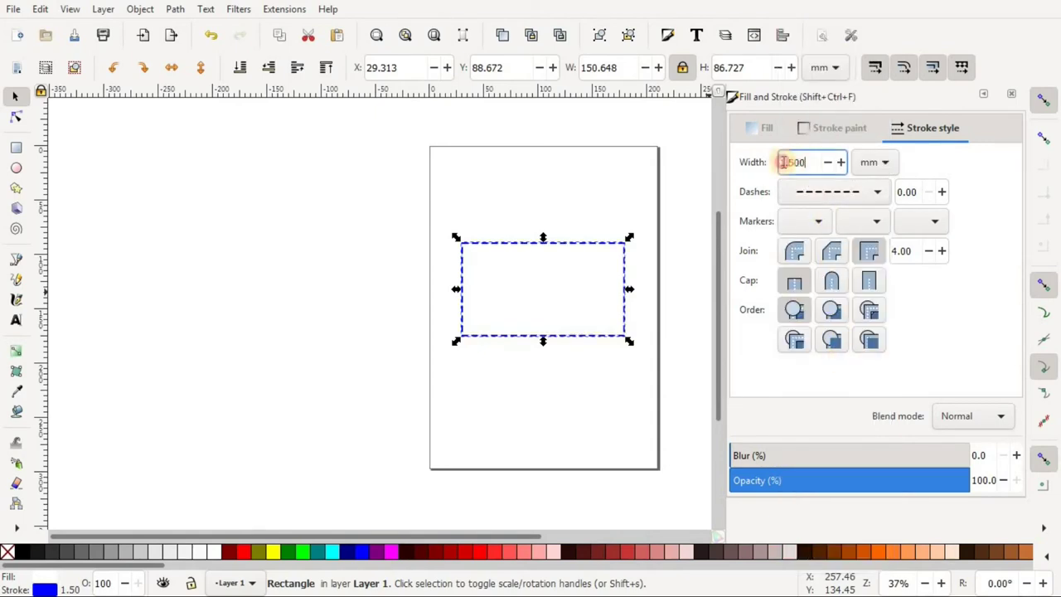
double_click(783, 162)
type("2")
key("Return")
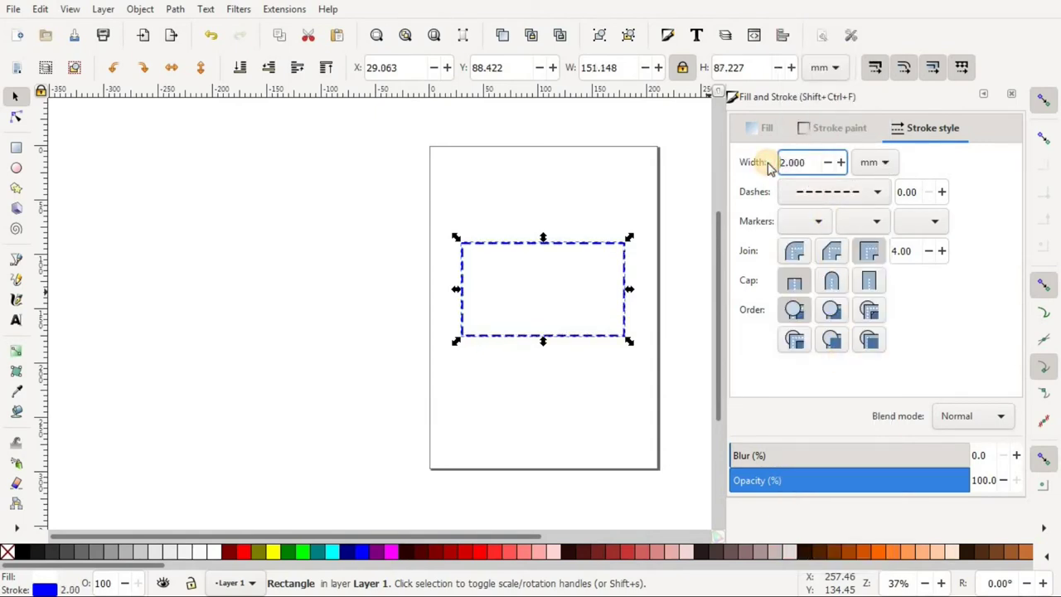
left_click(385, 361)
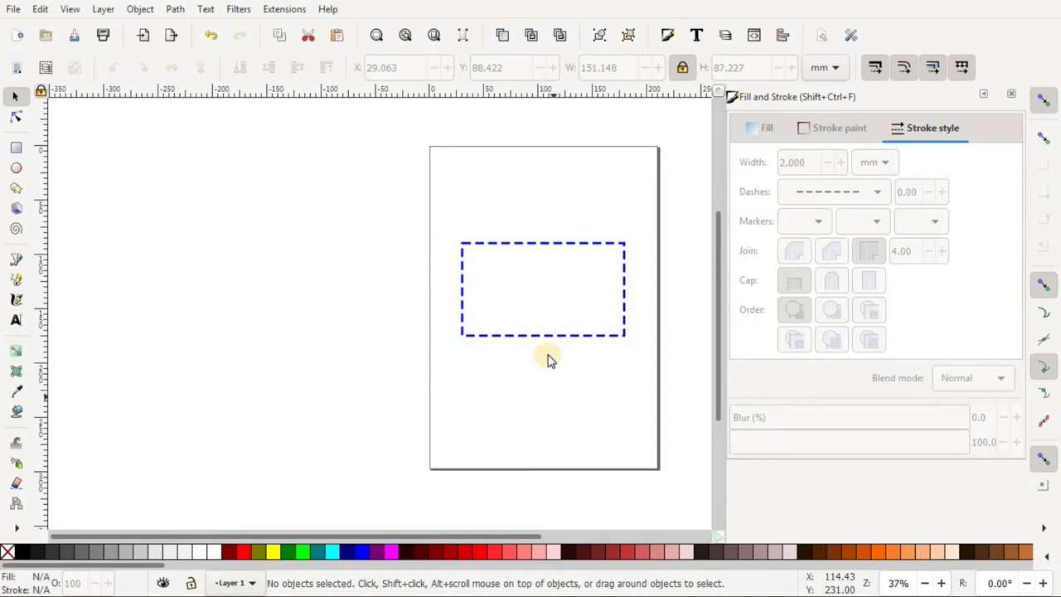
left_click(546, 308)
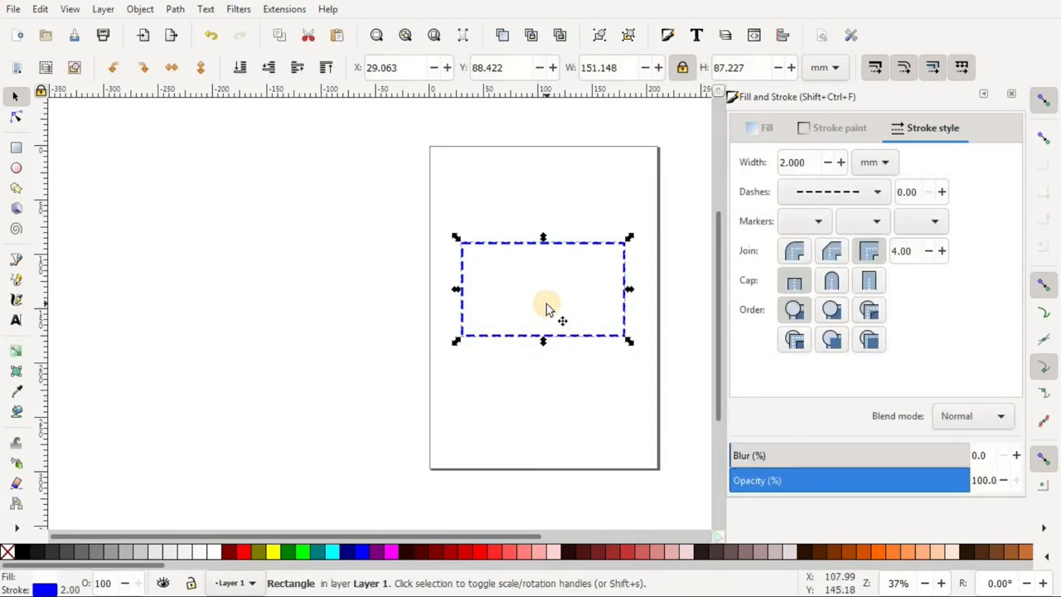
Step: In HSL mode, try red palette swatches and fill the rectangle with muted red #D35F5F
left_click(767, 129)
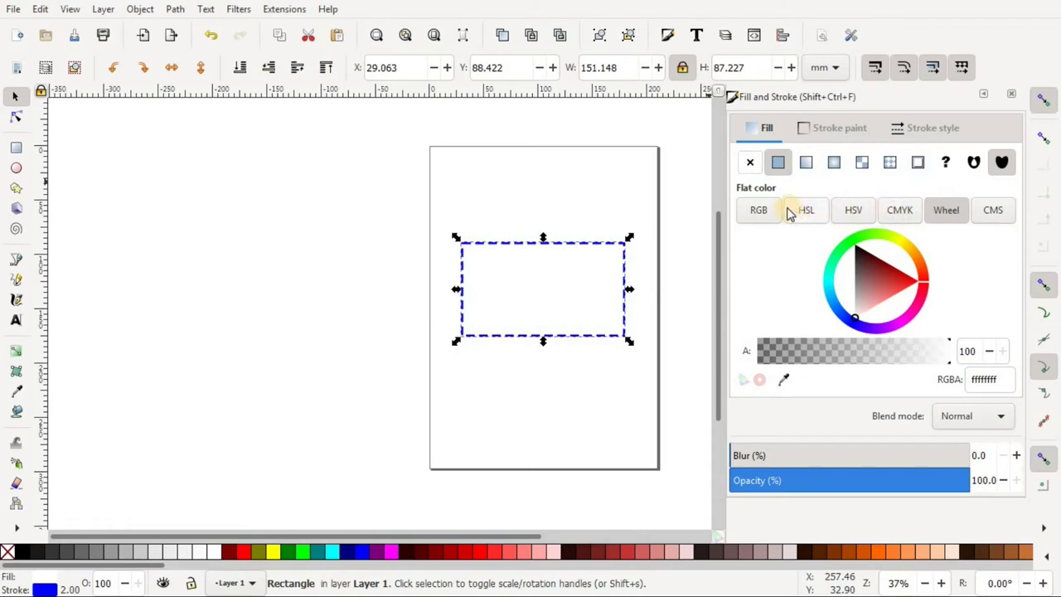
left_click(749, 212)
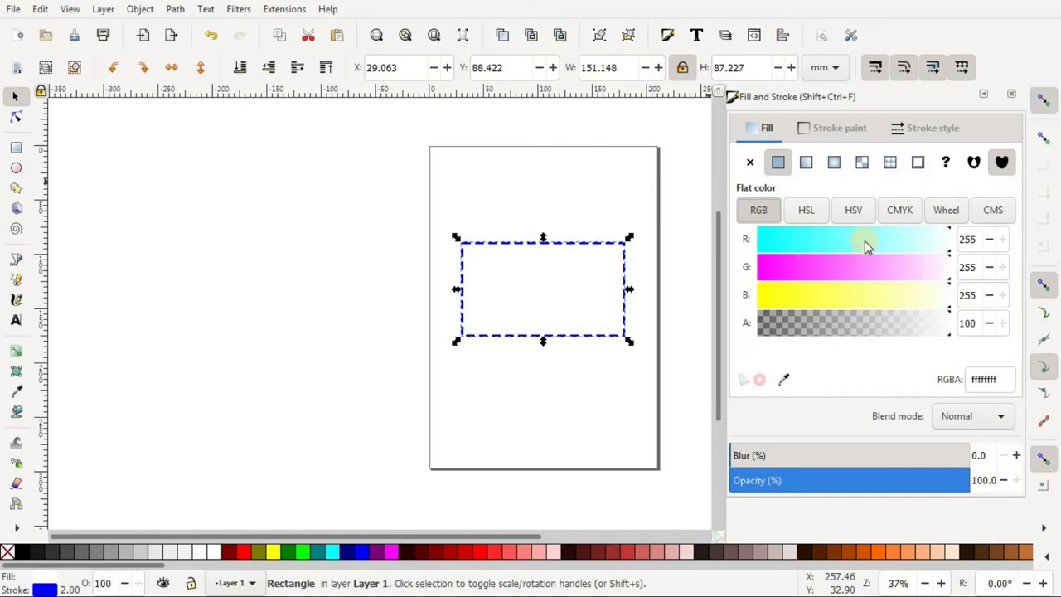
left_click(806, 209)
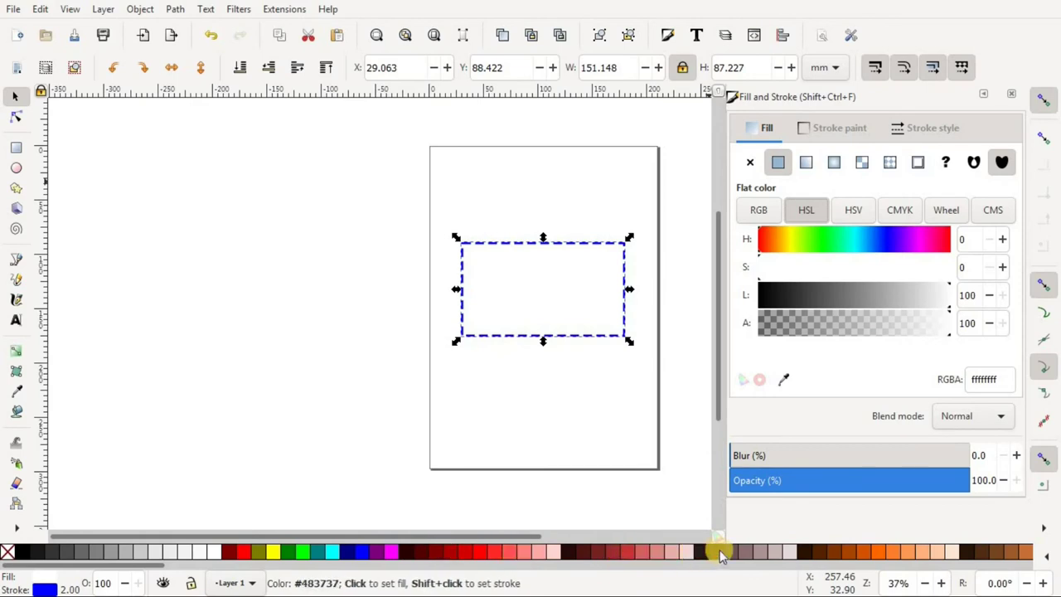
left_click(512, 553)
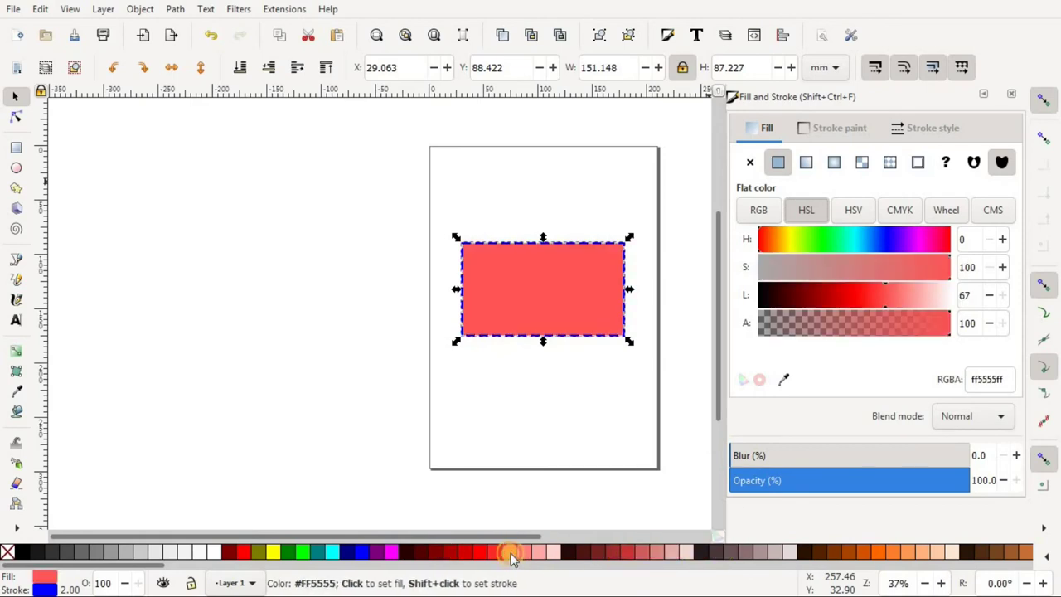
left_click(485, 552)
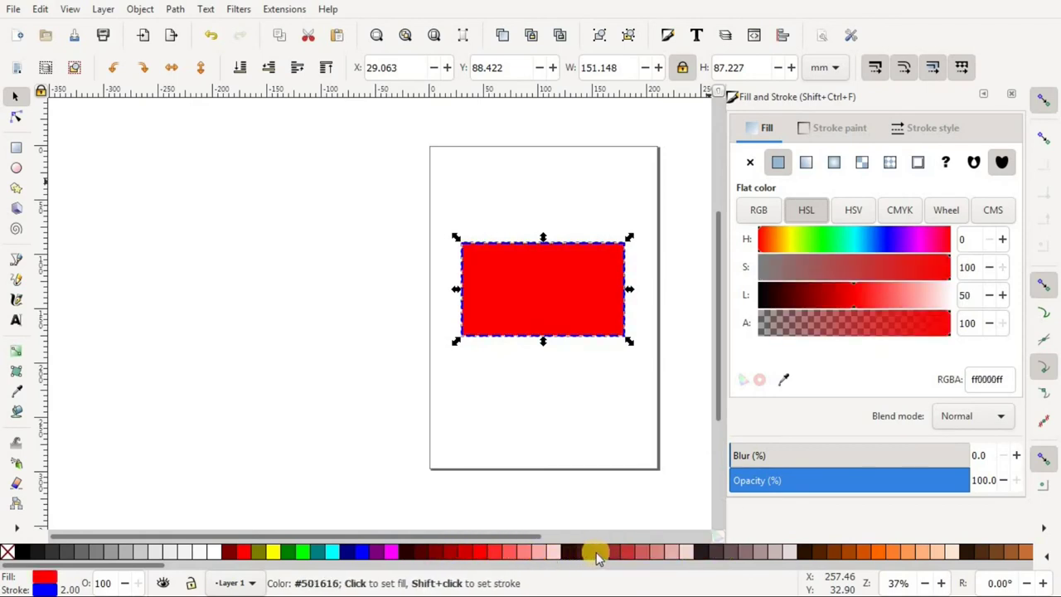
left_click(649, 553)
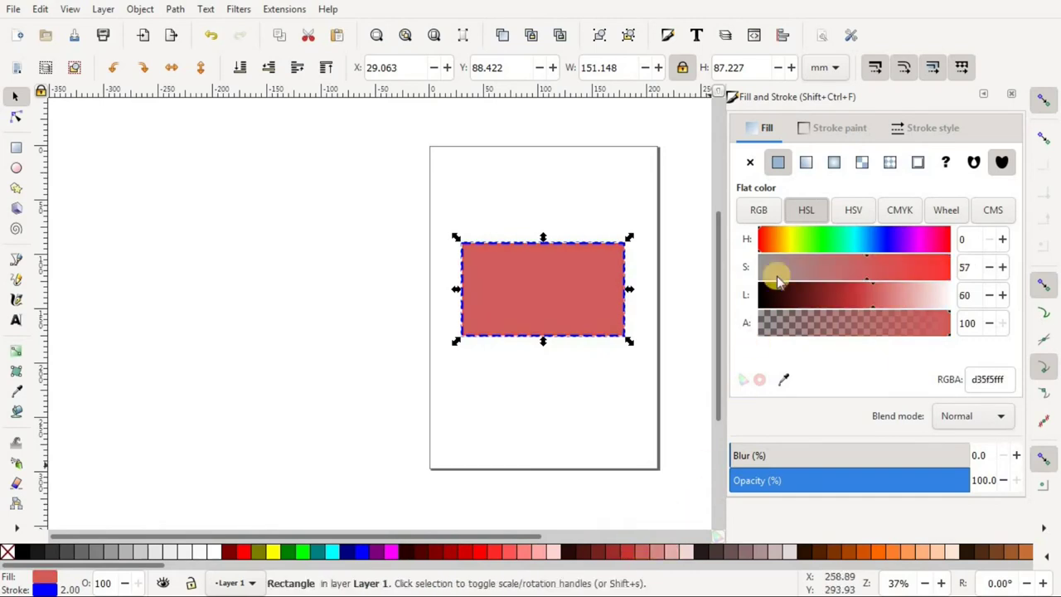
Step: Try linear and radial gradient fills, then switch the fill to the Stripes 1:1 pattern
left_click(809, 165)
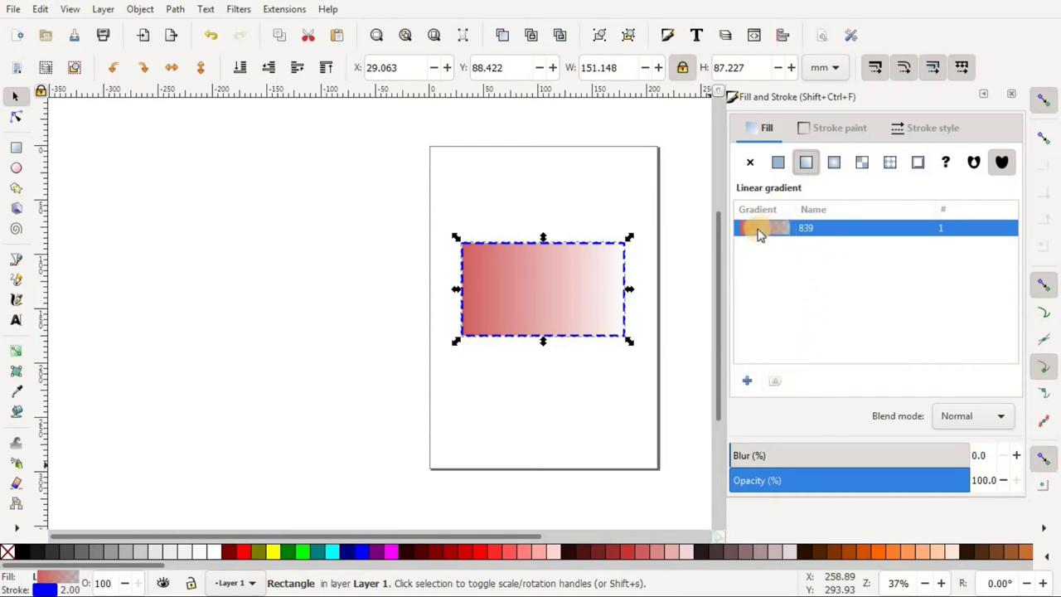
left_click(834, 164)
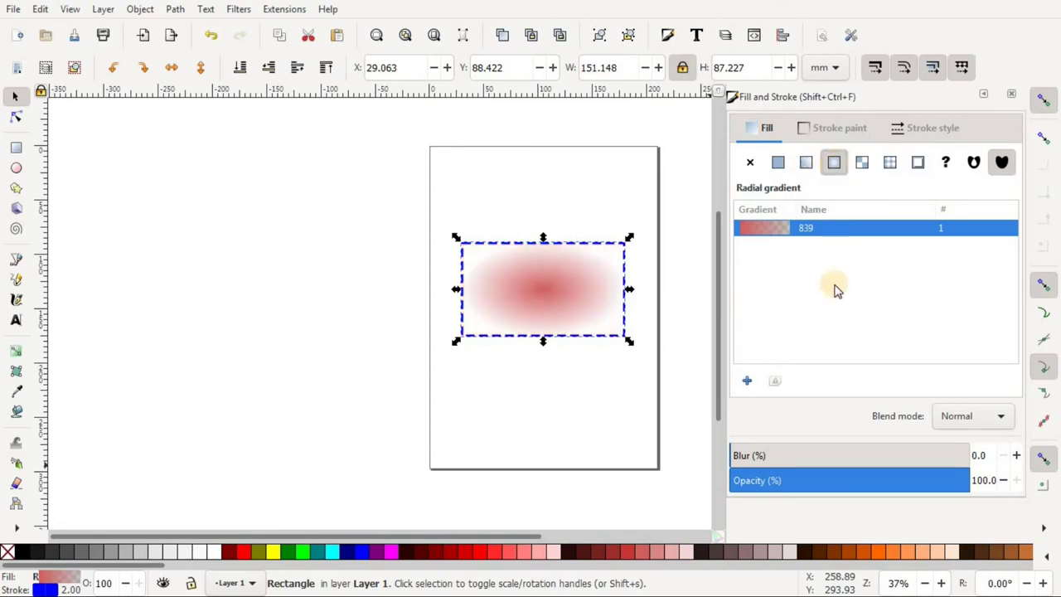
left_click(894, 164)
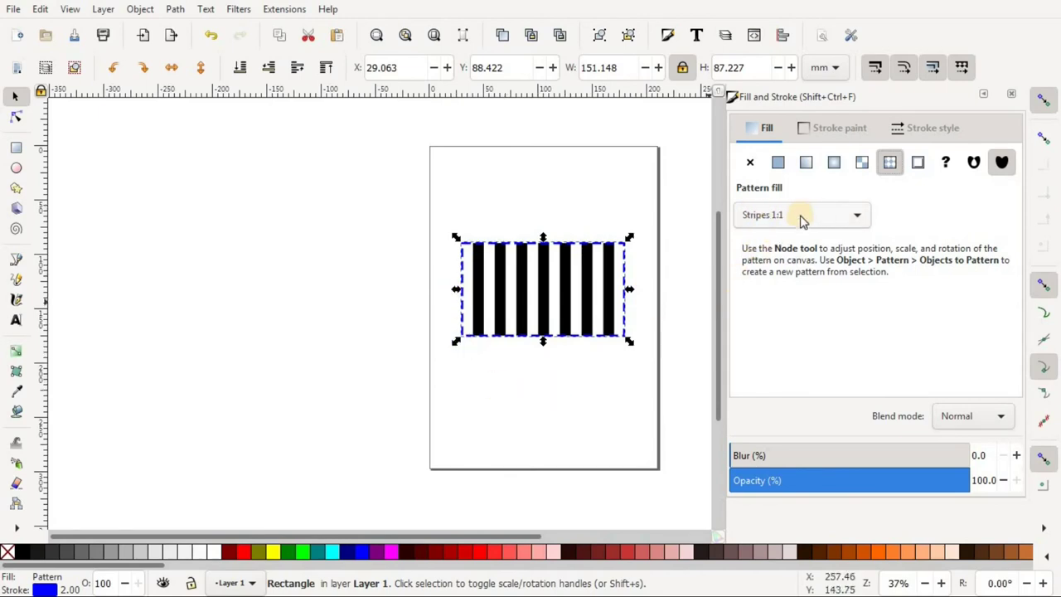
Step: Browse the pattern list and fill the rectangle with Checkerboard
left_click(859, 218)
scroll(815, 244, "down", 2)
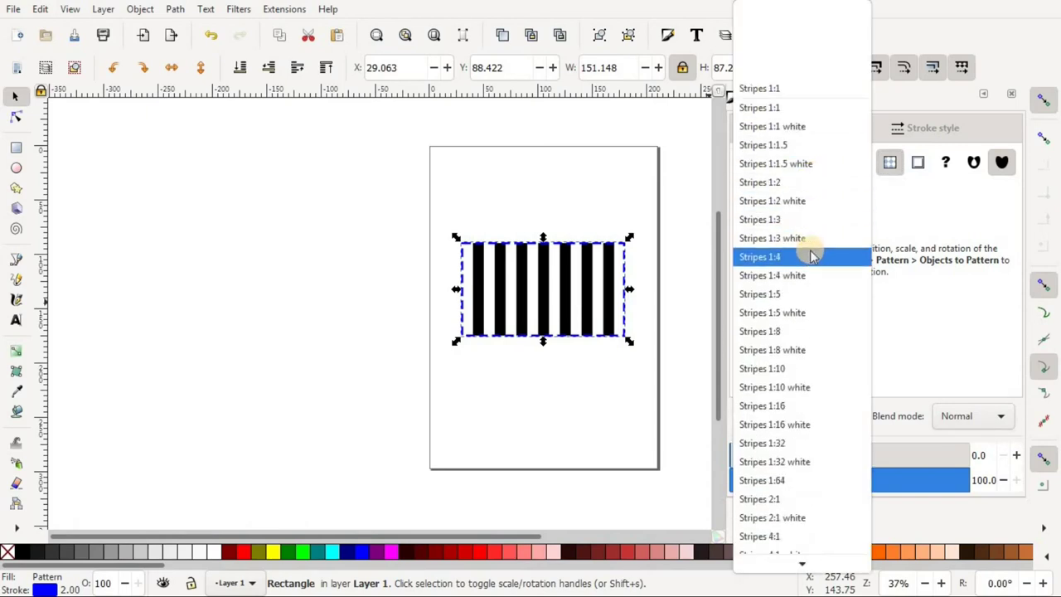
scroll(812, 257, "down", 10)
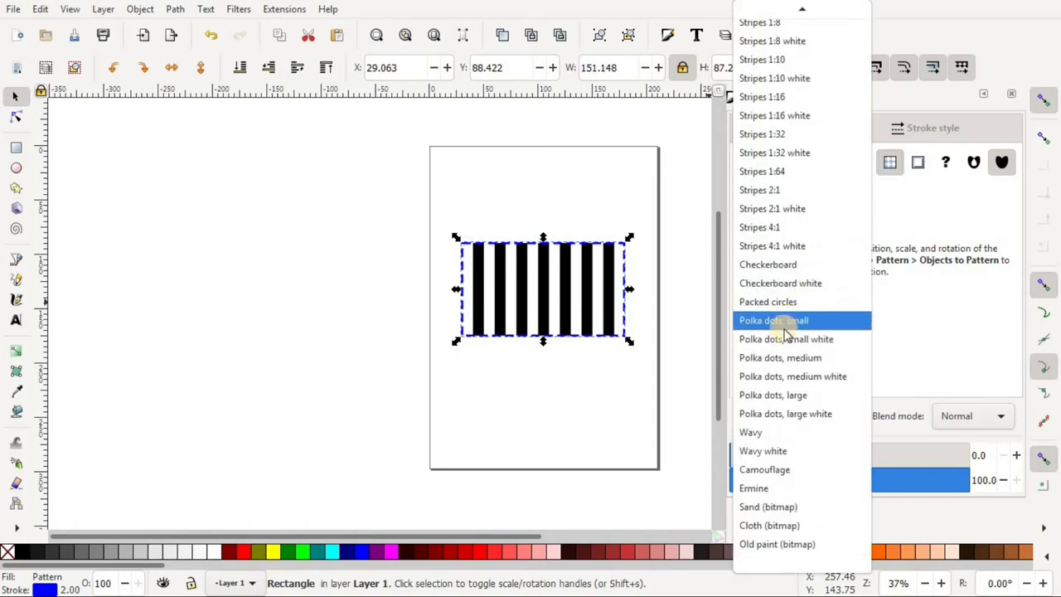
scroll(795, 331, "up", 6)
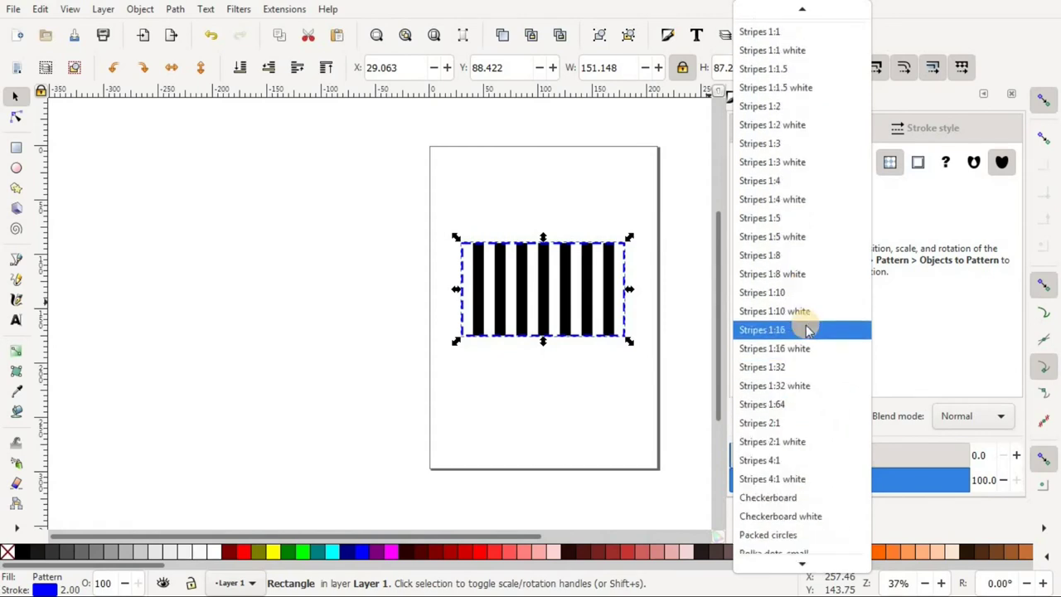
scroll(809, 330, "up", 1)
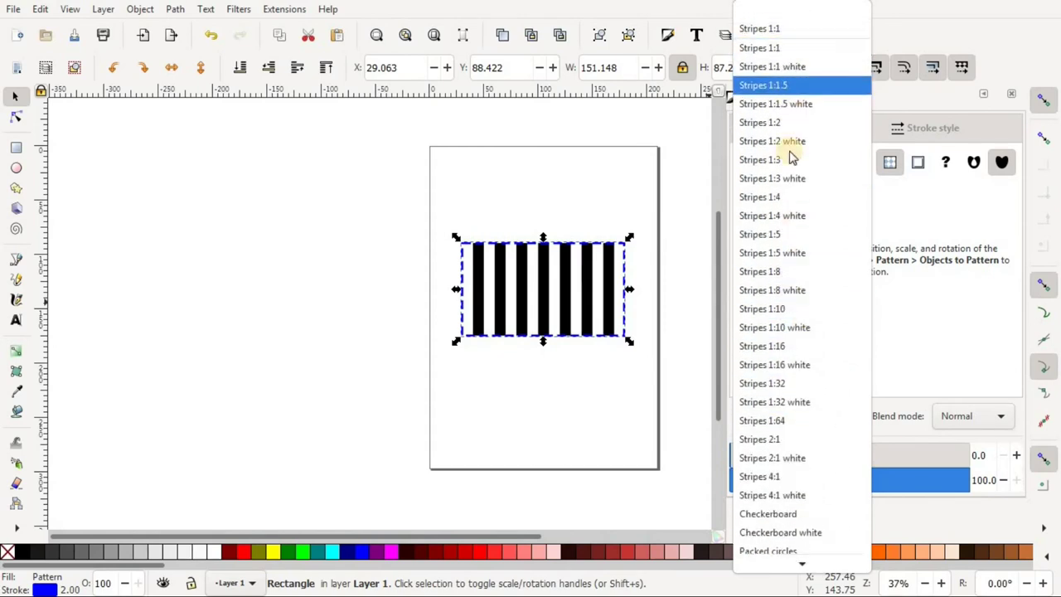
scroll(788, 282, "down", 3)
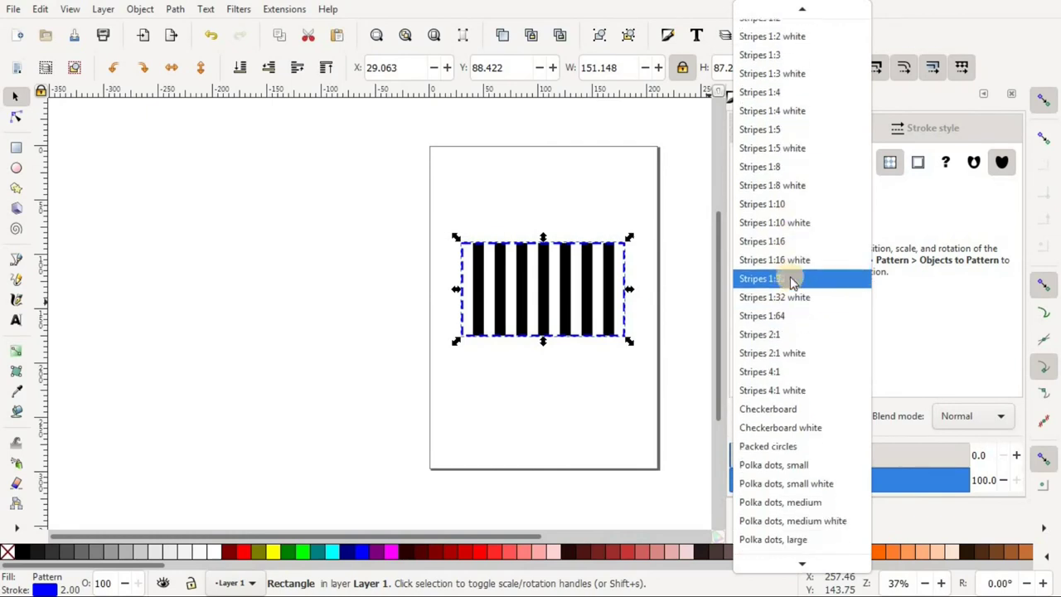
scroll(788, 265, "down", 3)
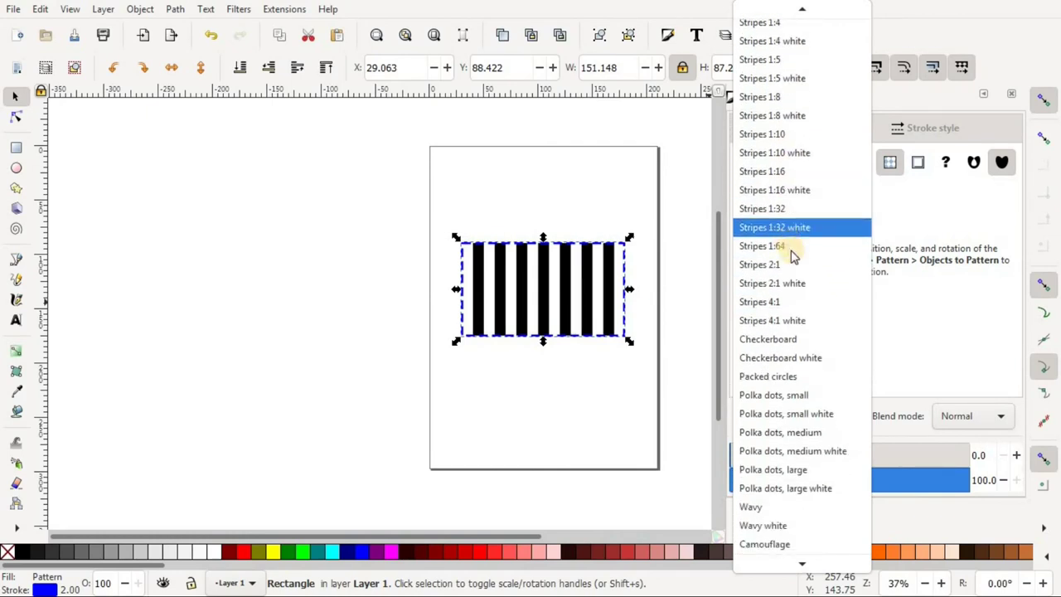
scroll(790, 257, "down", 3)
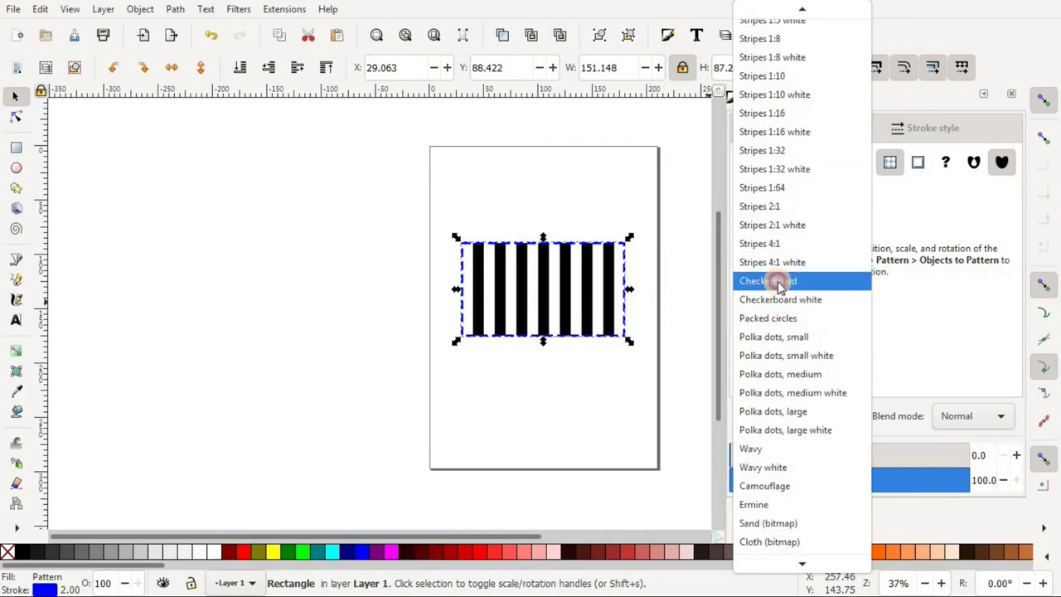
left_click(781, 282)
Step: Try the Checkerboard white pattern, then return to the black Checkerboard
left_click(850, 222)
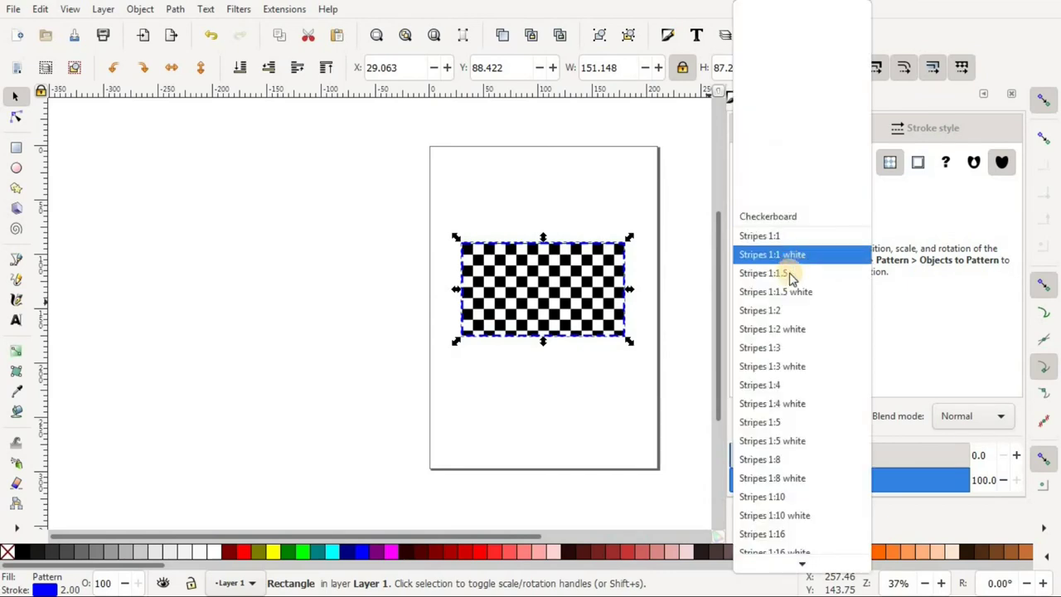
scroll(783, 286, "down", 5)
scroll(785, 302, "down", 8)
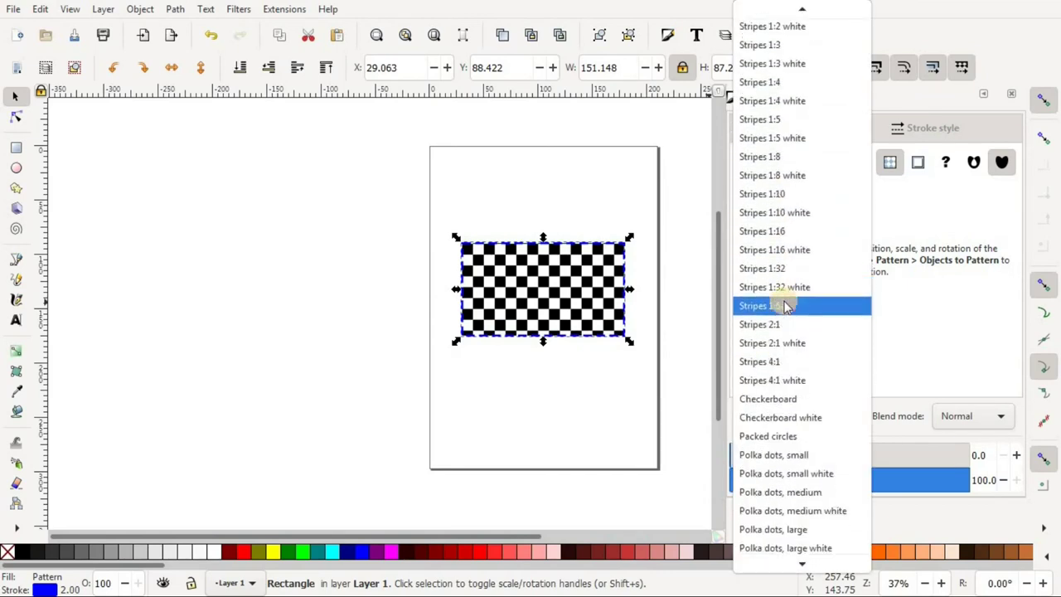
scroll(785, 298, "down", 3)
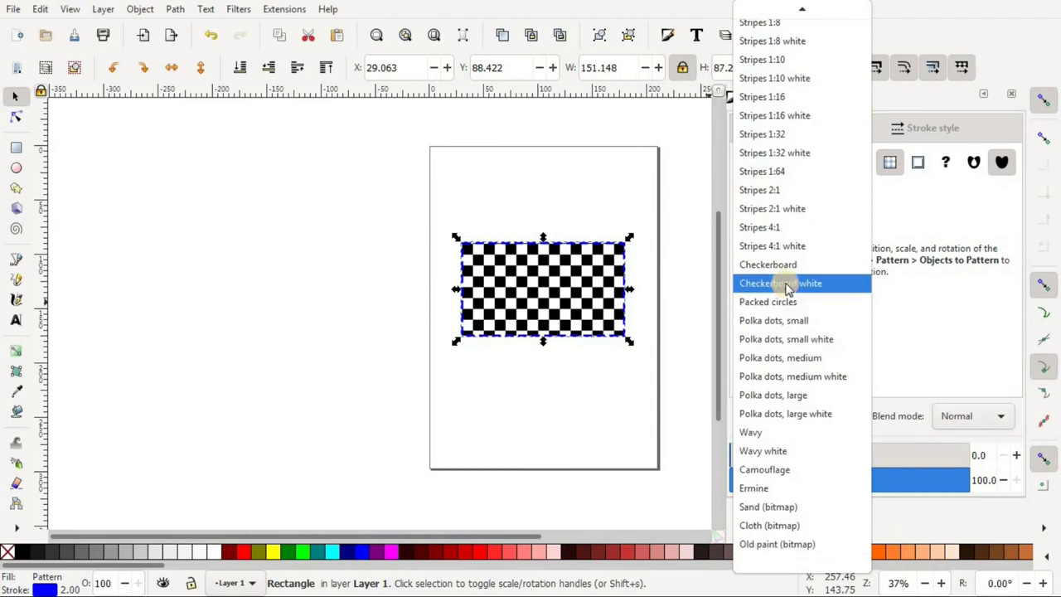
left_click(787, 284)
left_click(793, 215)
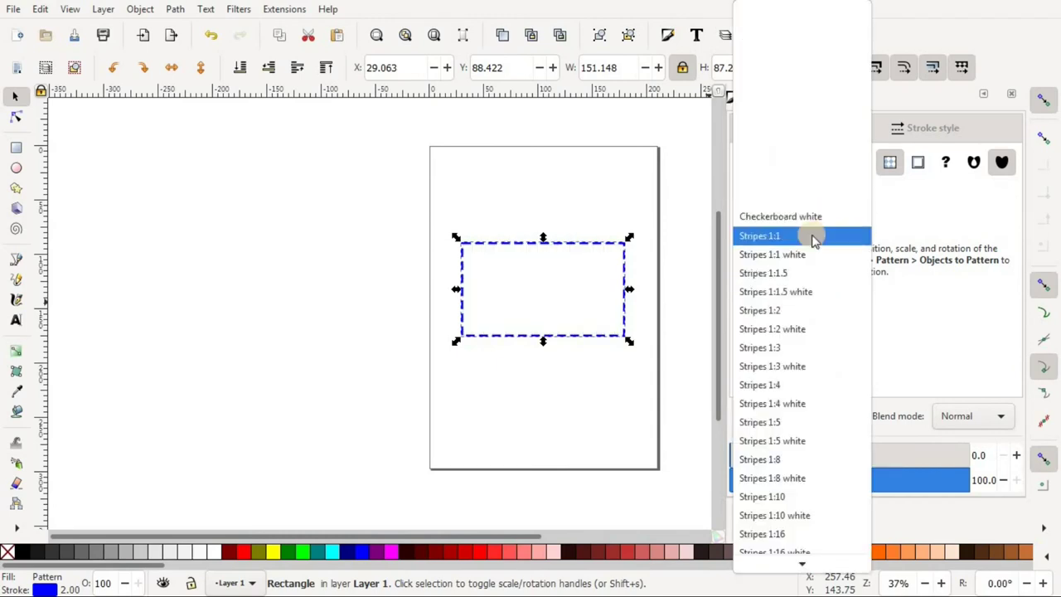
scroll(792, 360, "down", 6)
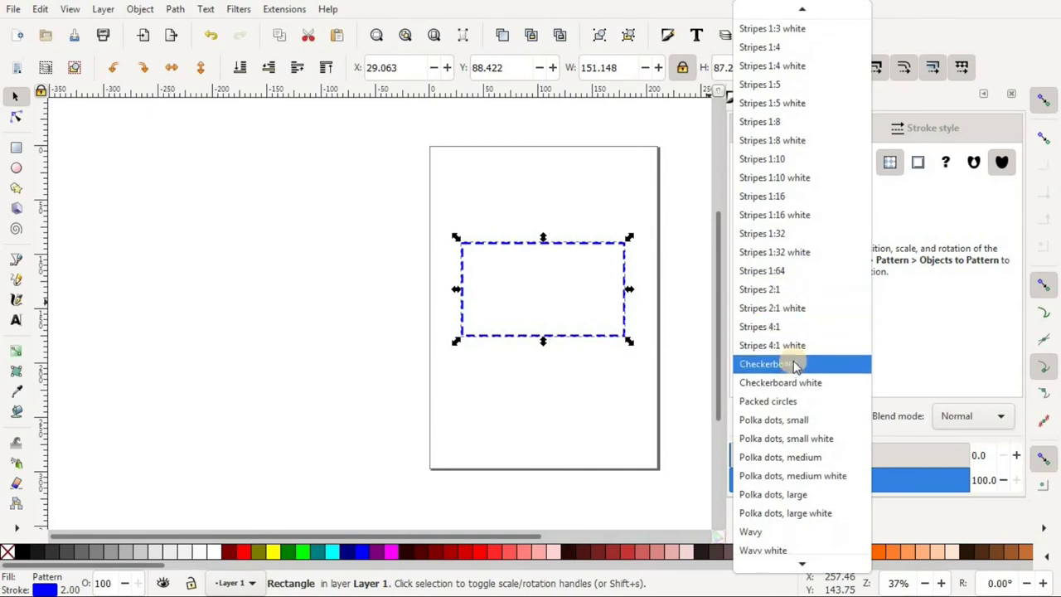
left_click(793, 363)
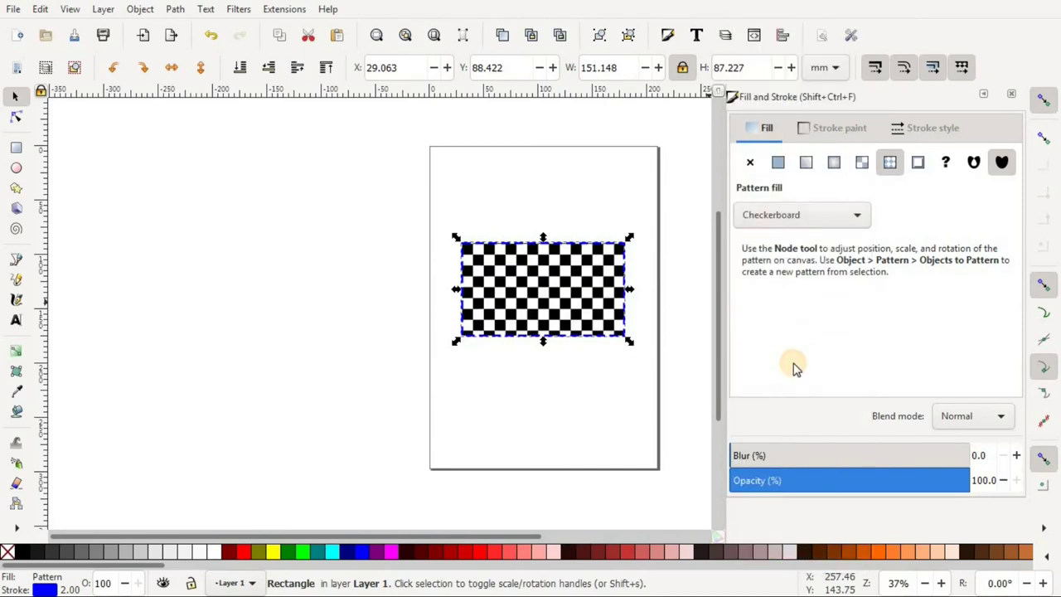
Step: Close Fill and Stroke, resize the checkerboard to 142.566 × 82.275 mm, and show its rotate/skew handles
left_click(1015, 96)
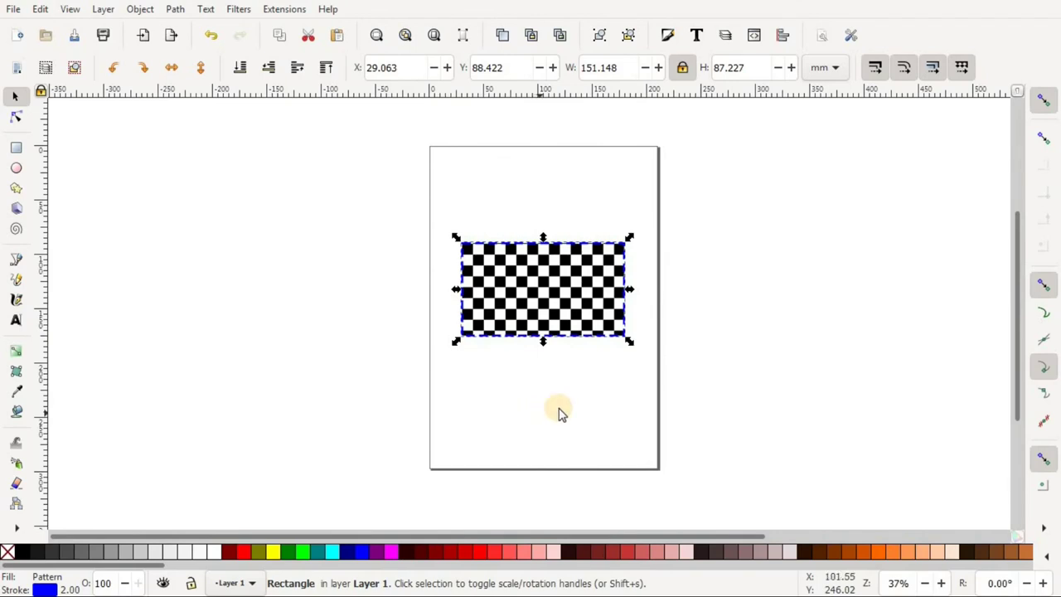
left_click_drag(628, 340, 621, 422)
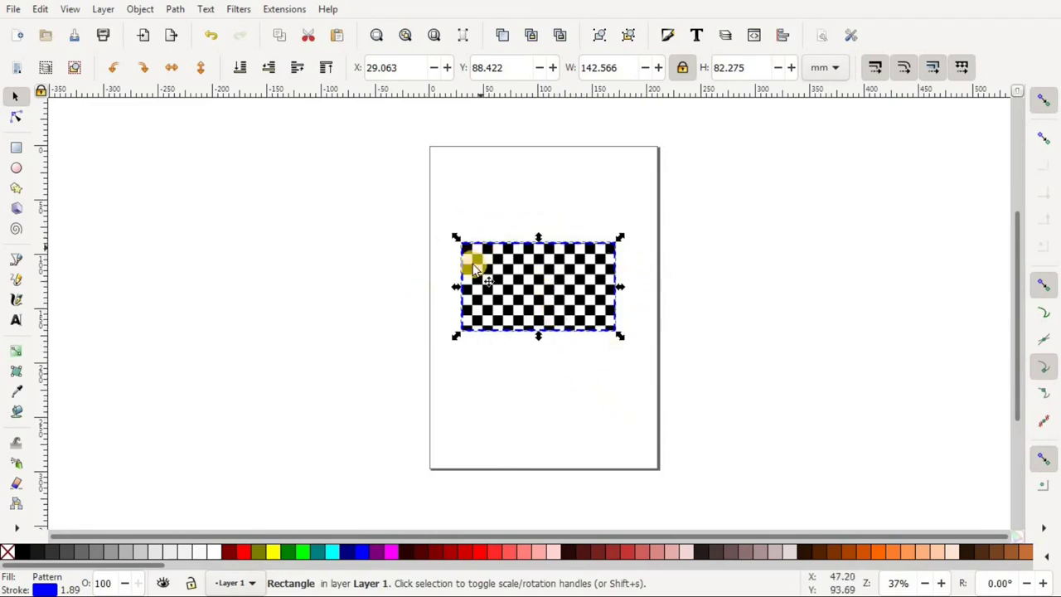
left_click(549, 290)
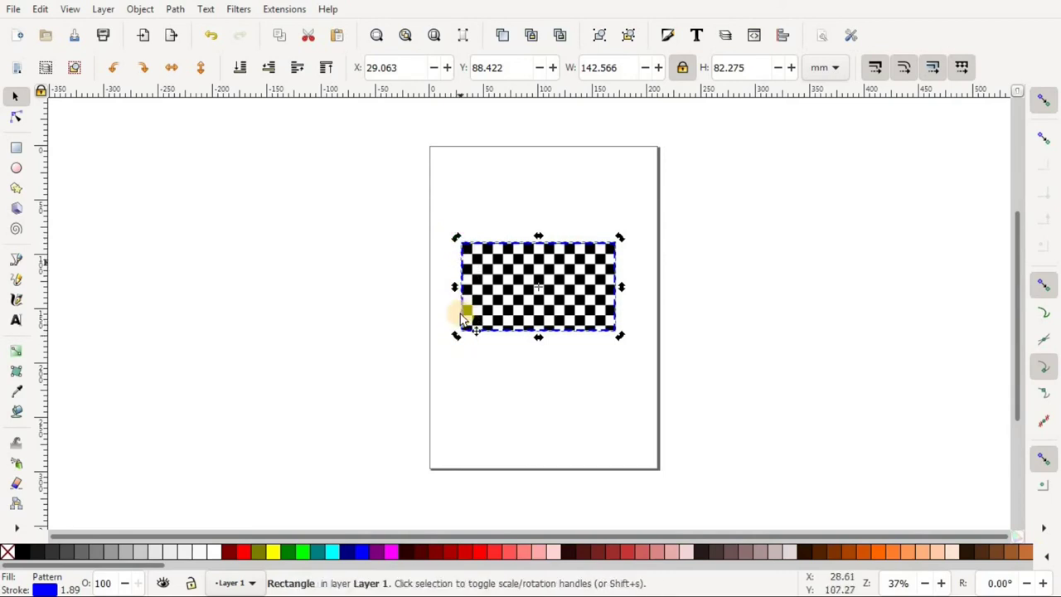
Step: Rotate the checkerboard, then move its rotation centre to the bottom corner and rotate around it
left_click_drag(456, 332, 511, 357)
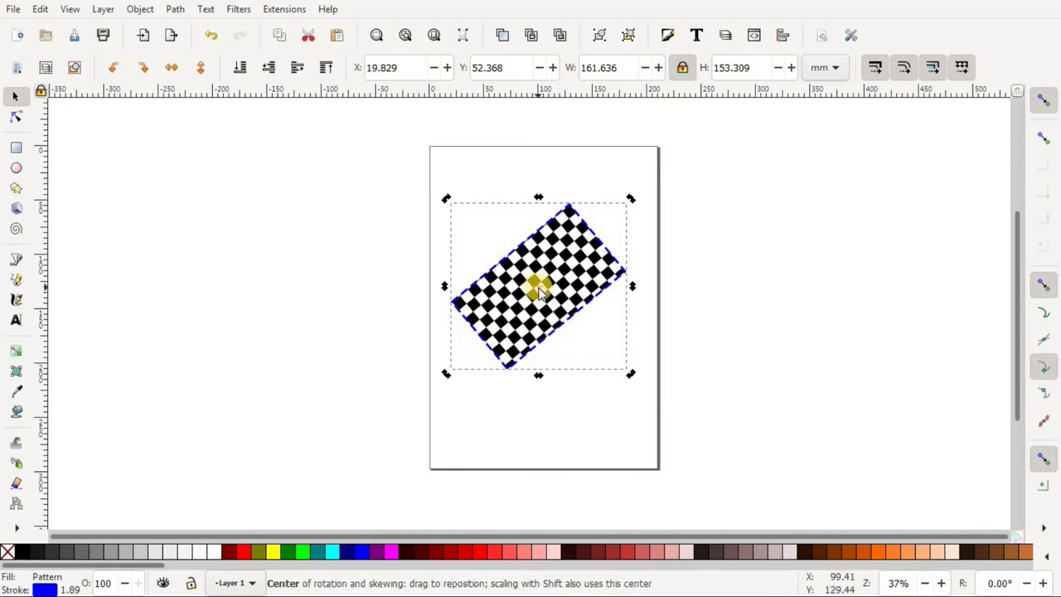
mouse_move(539, 287)
left_mouse_down()
mouse_move(566, 282)
mouse_move(566, 253)
mouse_move(552, 303)
mouse_move(512, 354)
left_mouse_up()
left_click_drag(507, 365, 527, 321)
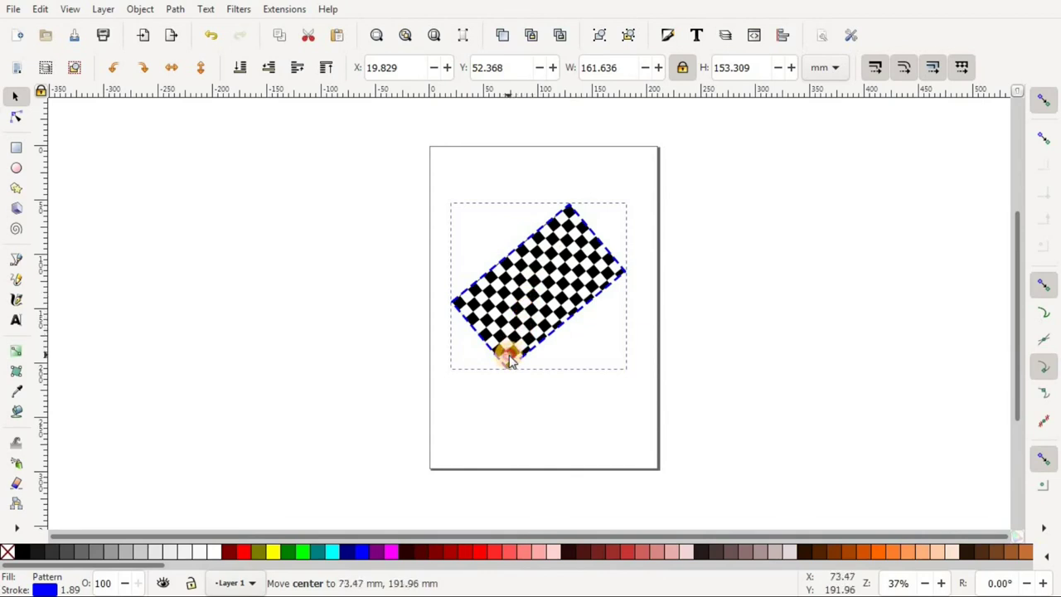
left_click_drag(508, 358, 509, 355)
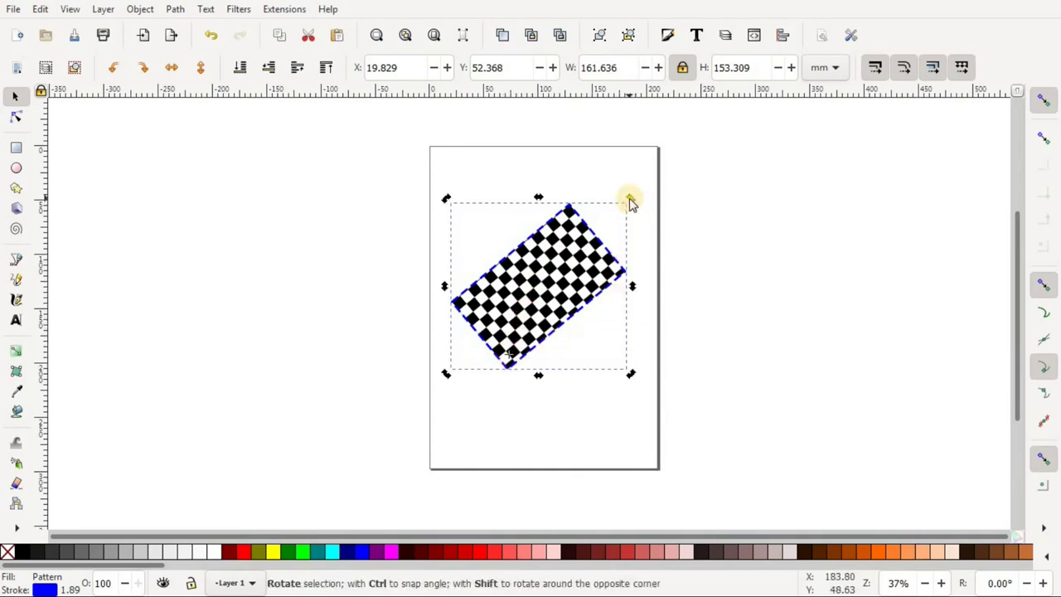
left_click_drag(630, 202, 563, 251)
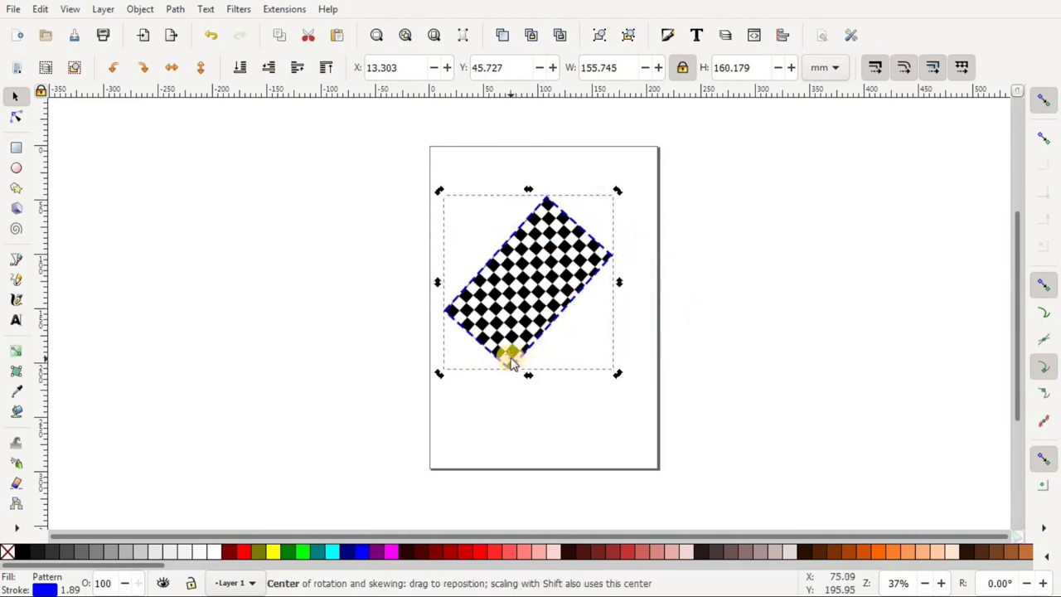
Step: Move the centre off to the lower right, turn the rectangle, then rotate it back to level
left_click_drag(512, 356, 544, 358)
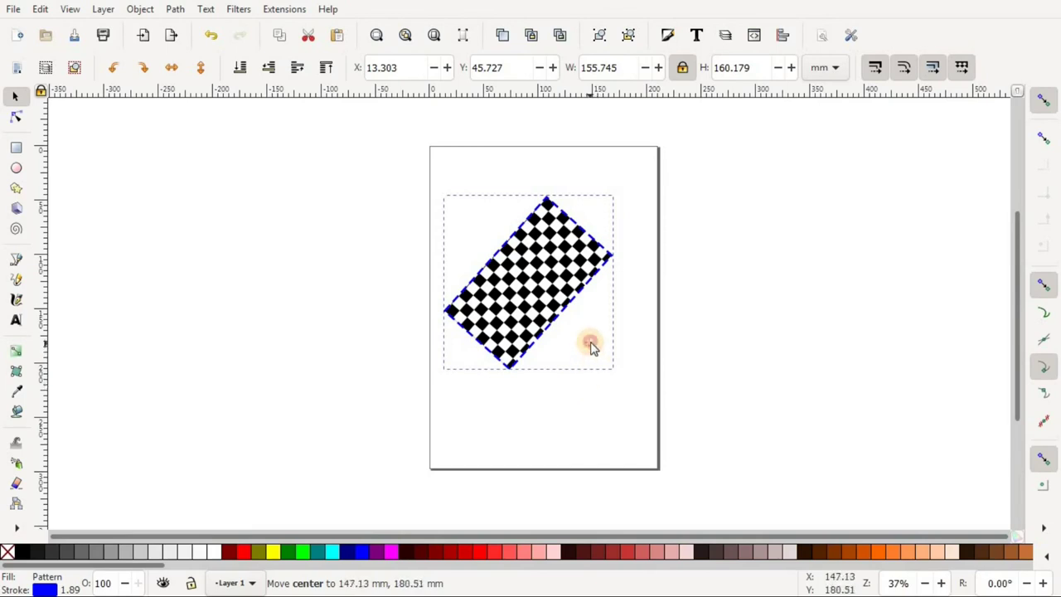
left_click_drag(586, 343, 585, 338)
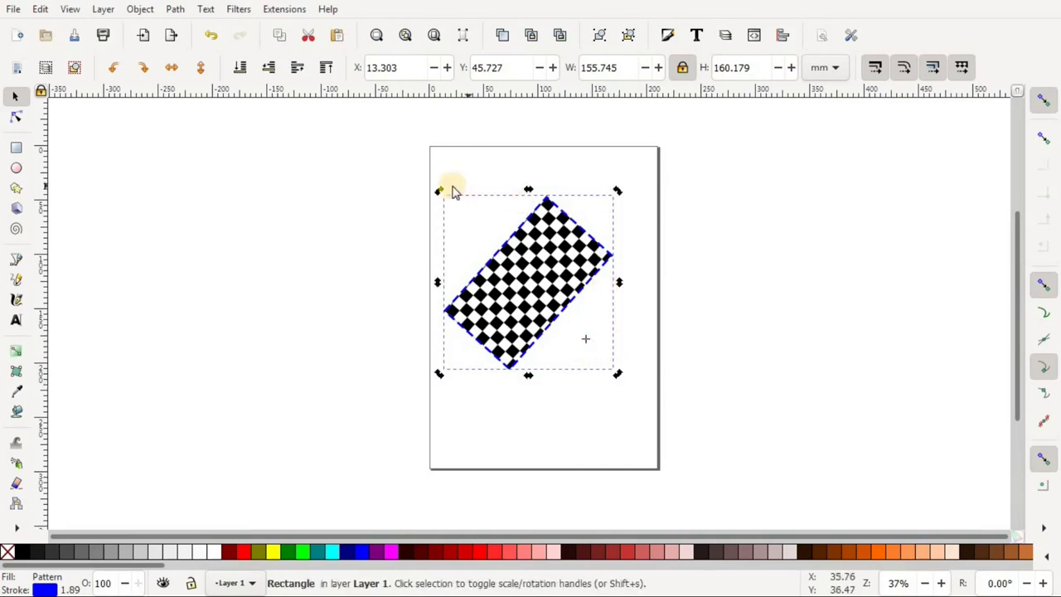
left_click_drag(438, 192, 538, 236)
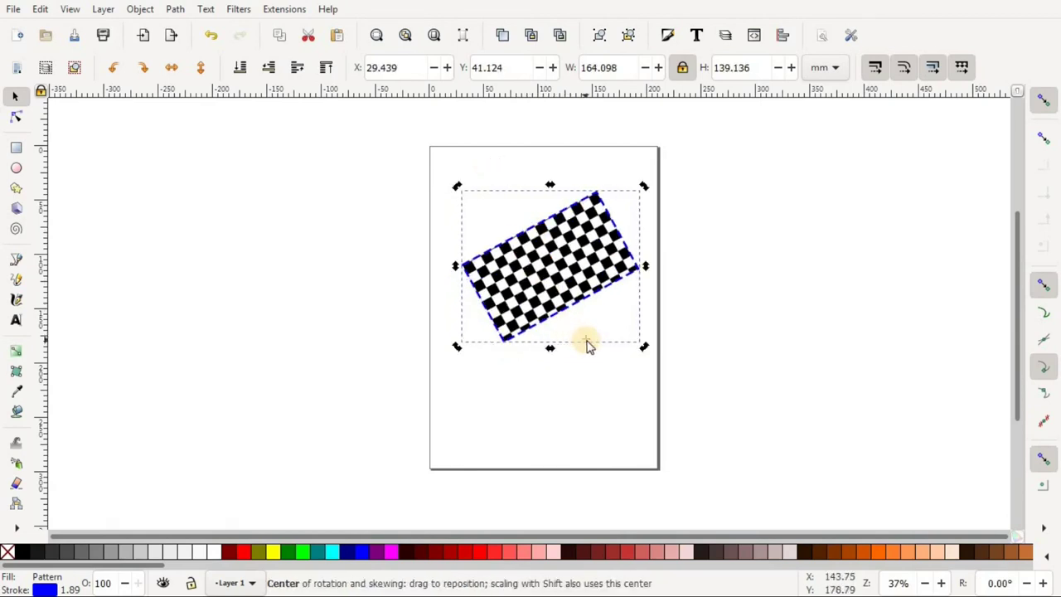
left_click_drag(588, 343, 551, 269)
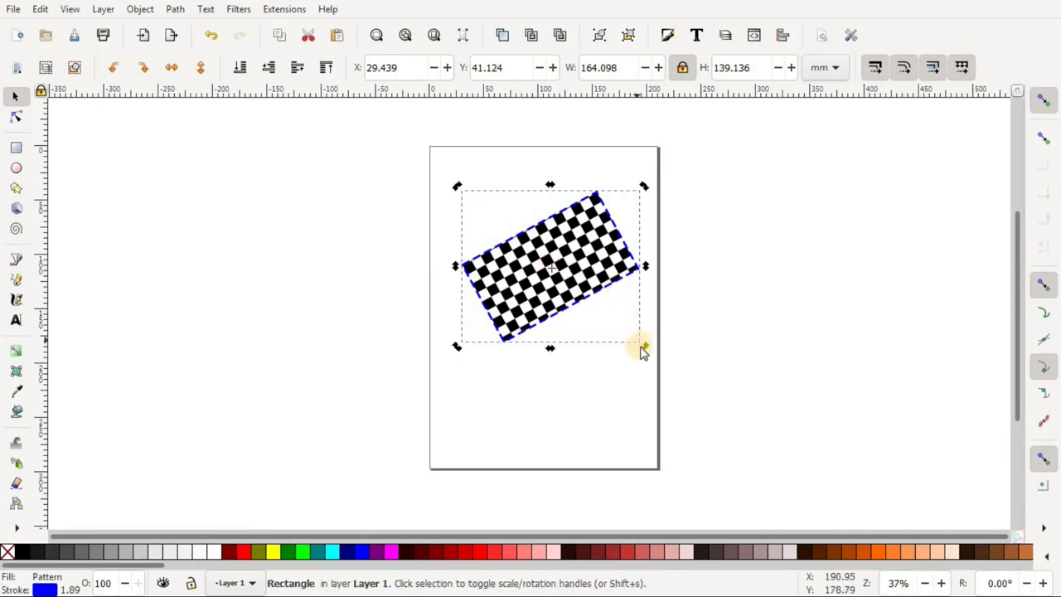
left_click_drag(639, 351, 587, 367)
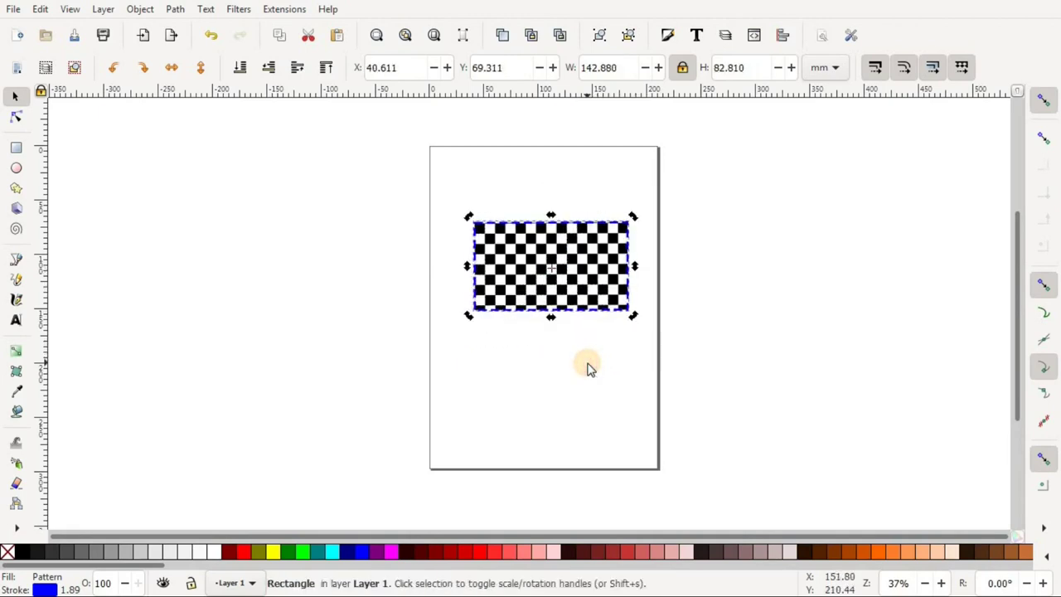
left_click(593, 270)
left_click(593, 270)
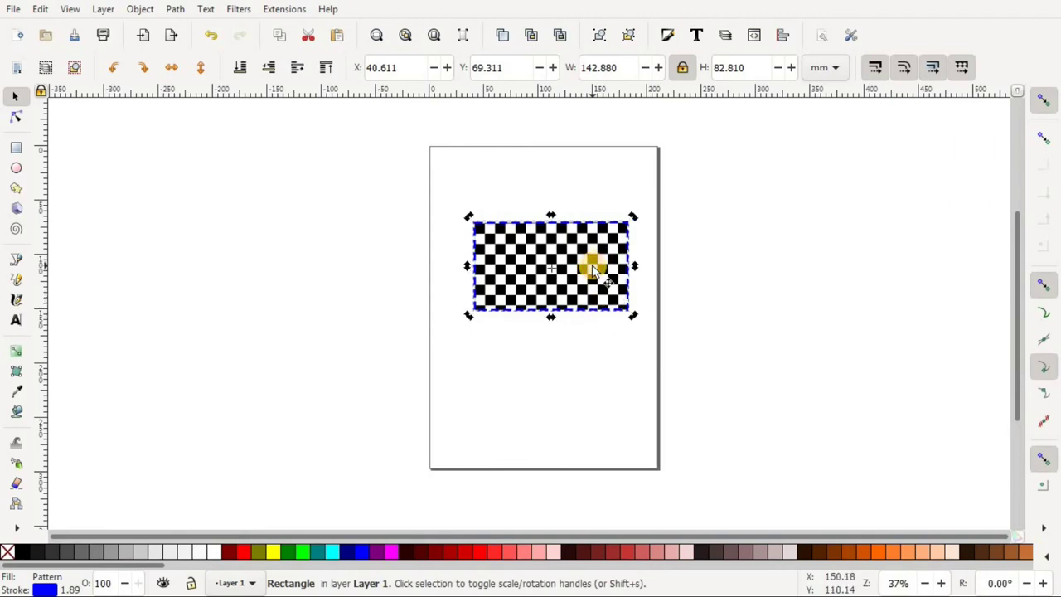
left_click(594, 270)
left_click(593, 270)
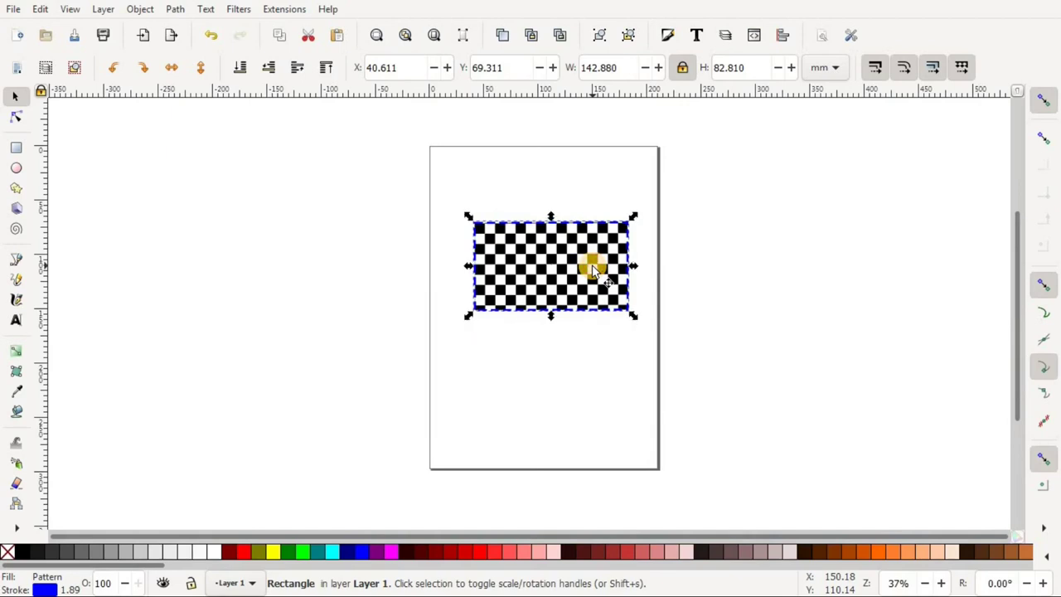
left_click(594, 270)
left_click(594, 270)
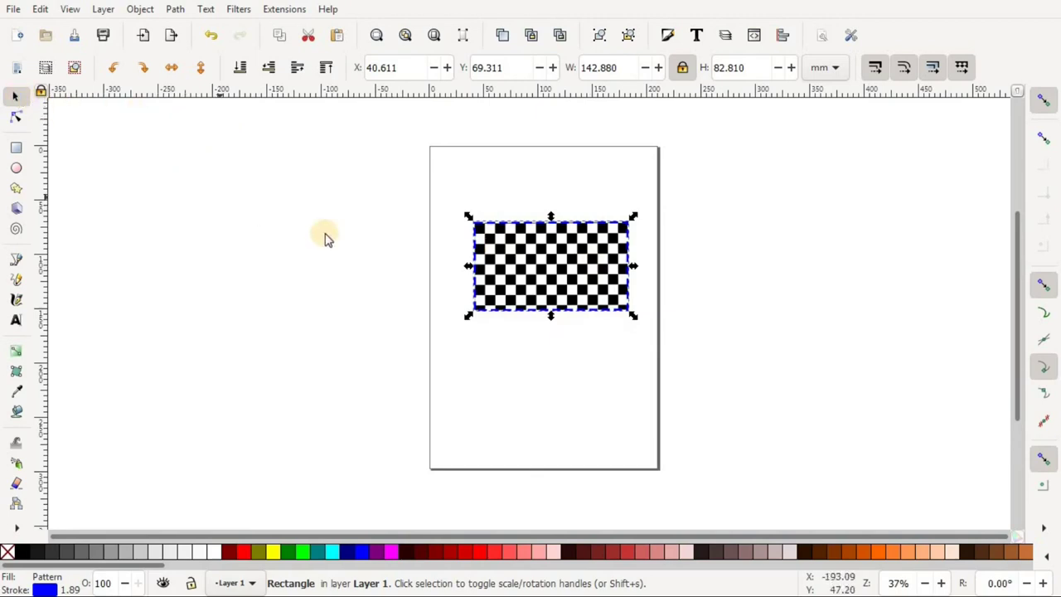
left_click(585, 278)
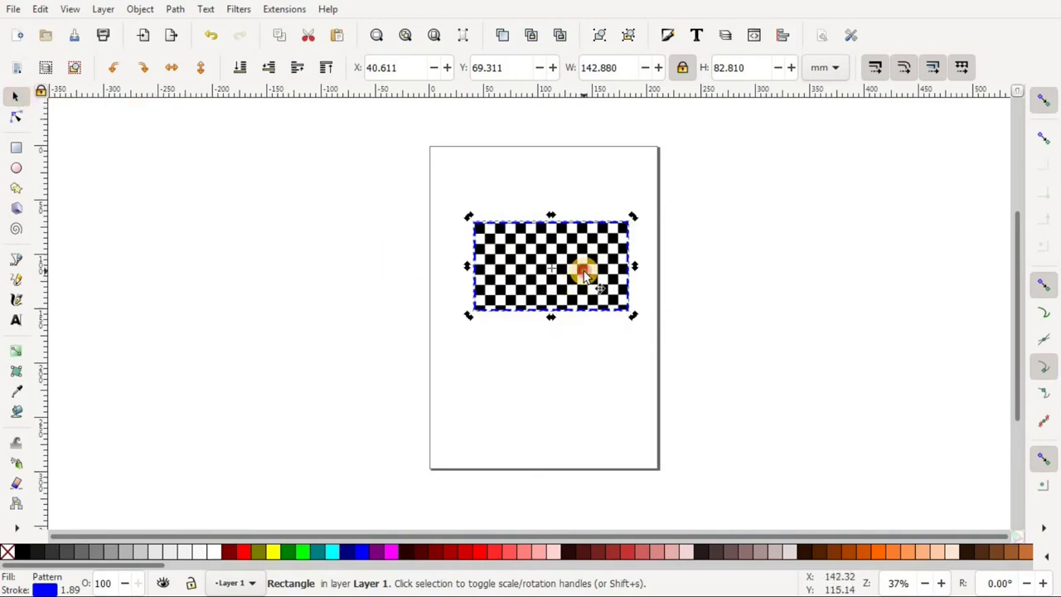
left_click(585, 279)
left_click(585, 278)
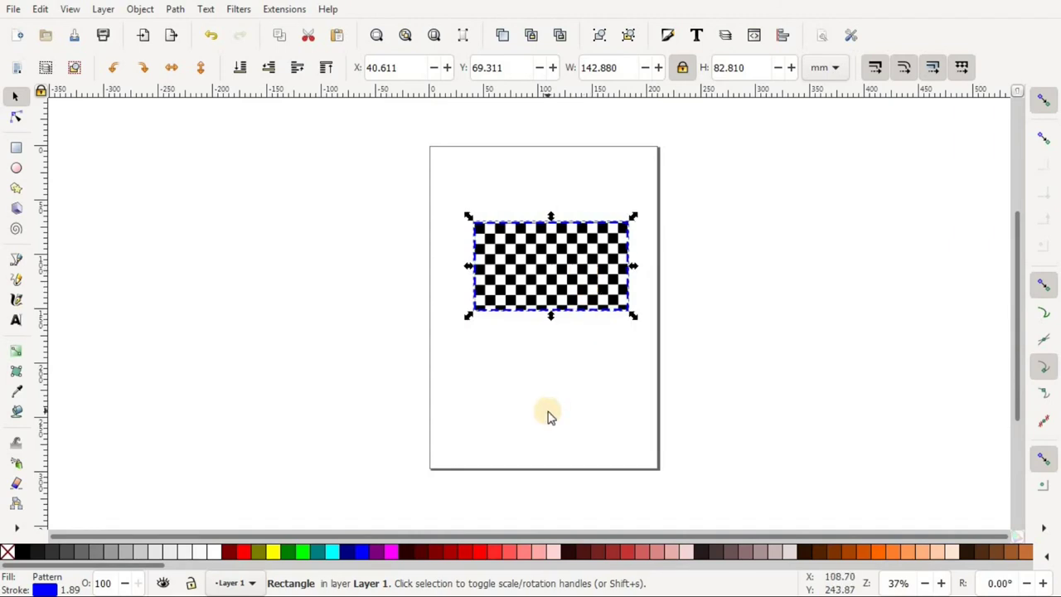
left_click(141, 9)
Step: Switch the fill to flat colour d35f5f and the outline dashes to a solid line, then close Fill and Stroke
left_click(159, 45)
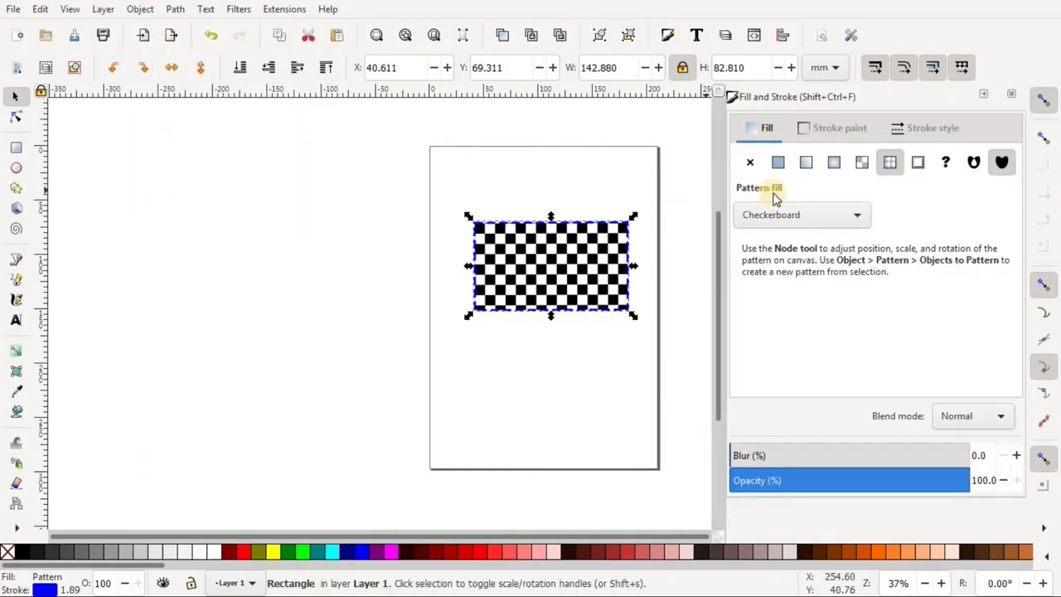
left_click(782, 165)
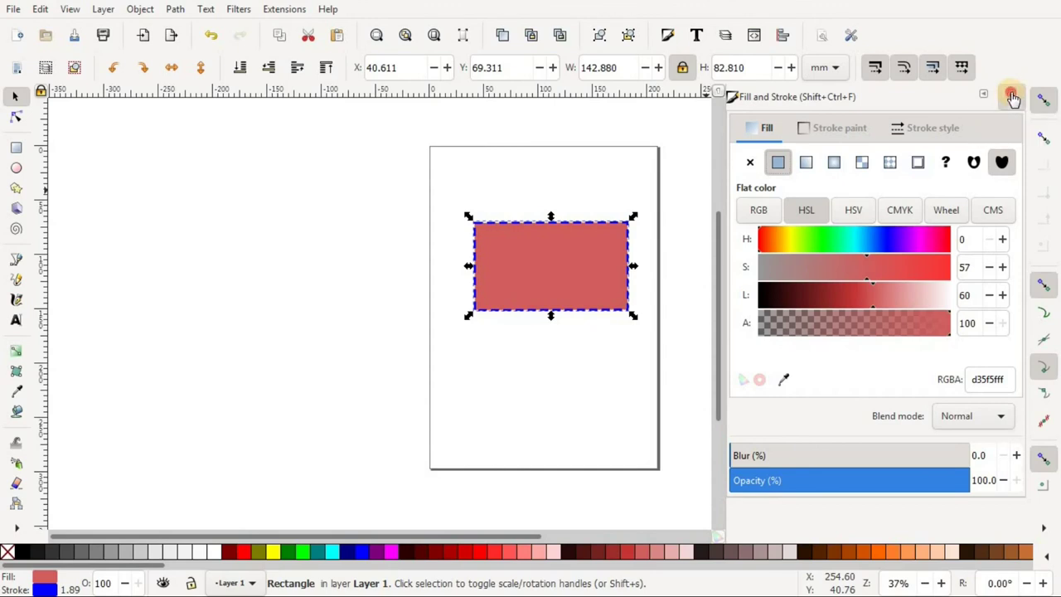
left_click(943, 128)
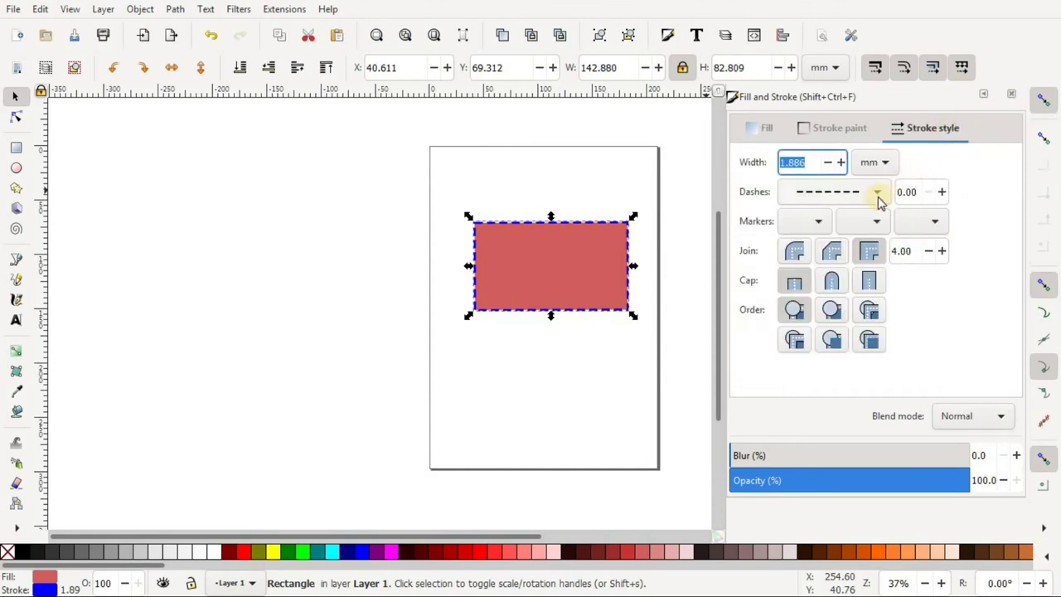
left_click(877, 194)
scroll(840, 208, "up", 2)
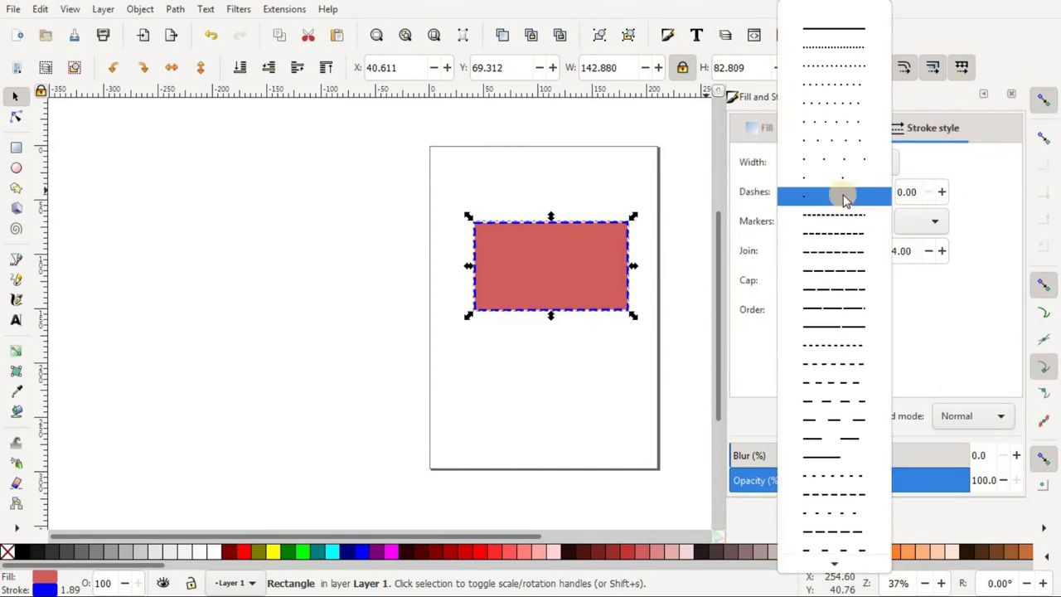
left_click(843, 28)
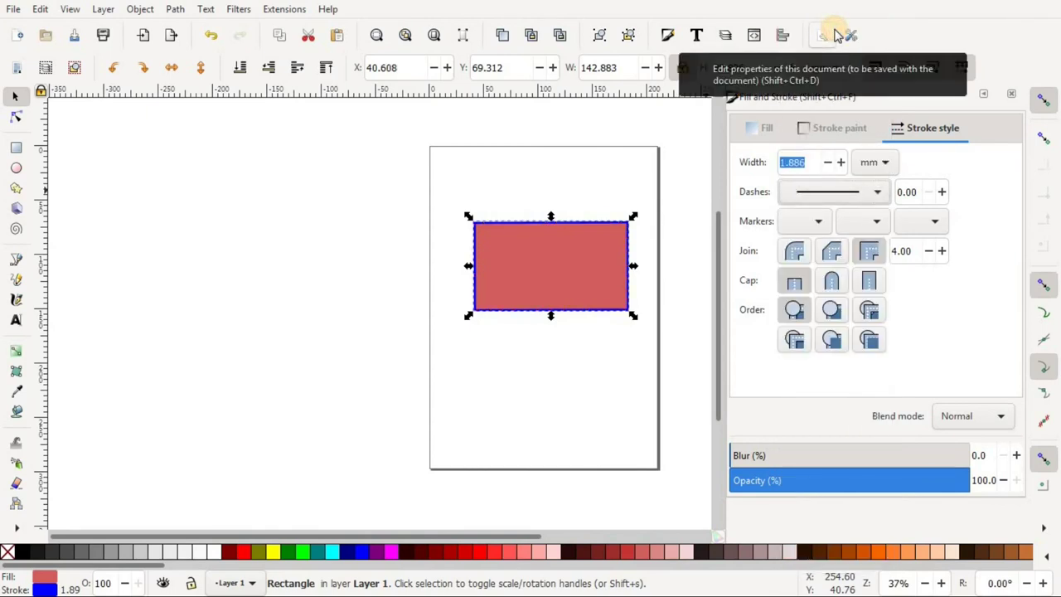
left_click(1009, 94)
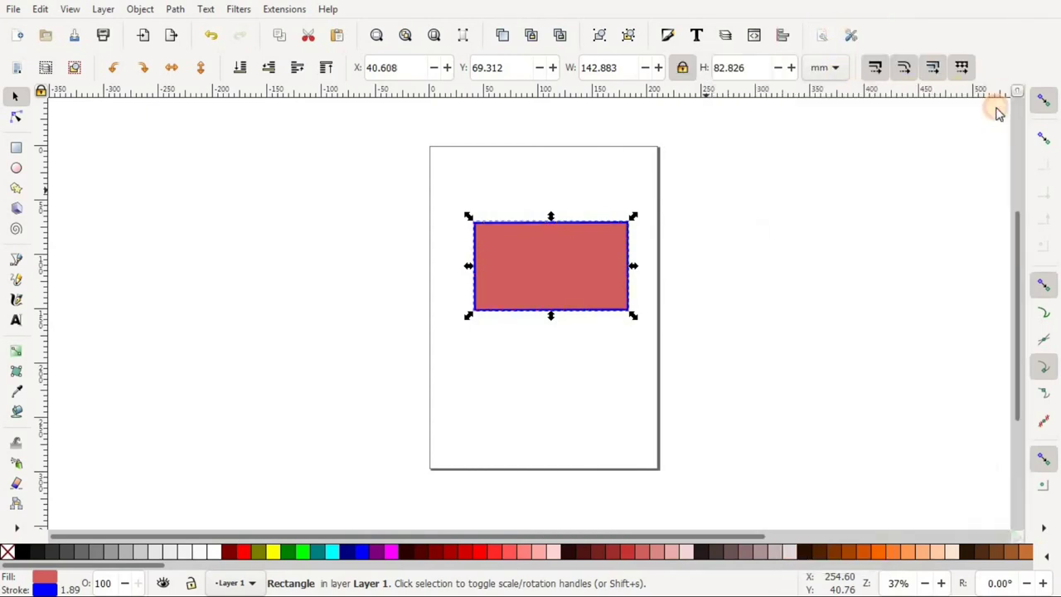
left_click(556, 412)
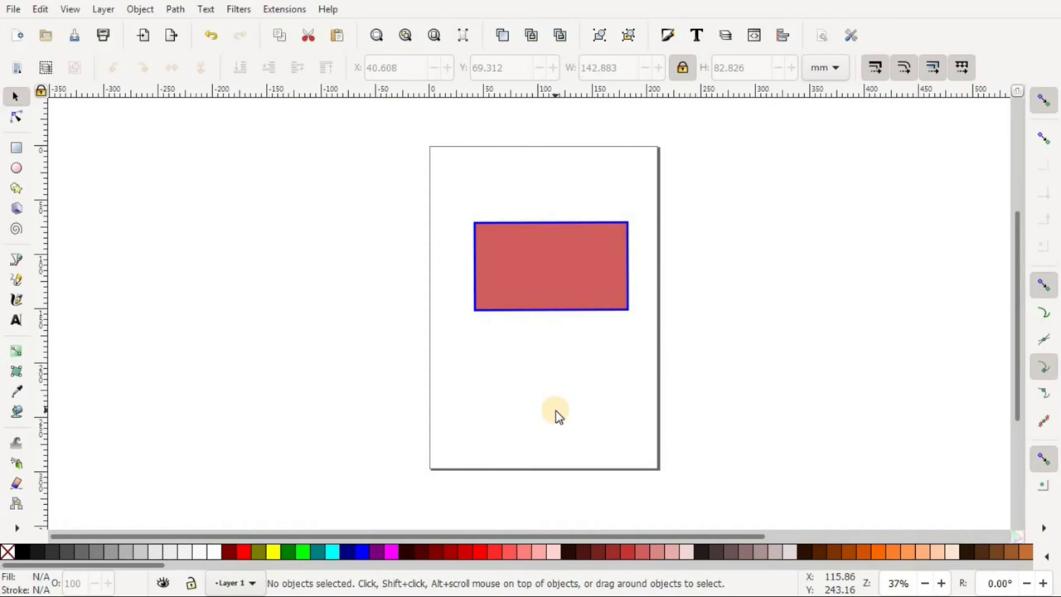
Step: Move the red rectangle to the page's top-left corner and stretch it to about 201.744 × 287.193 mm
left_click(542, 268)
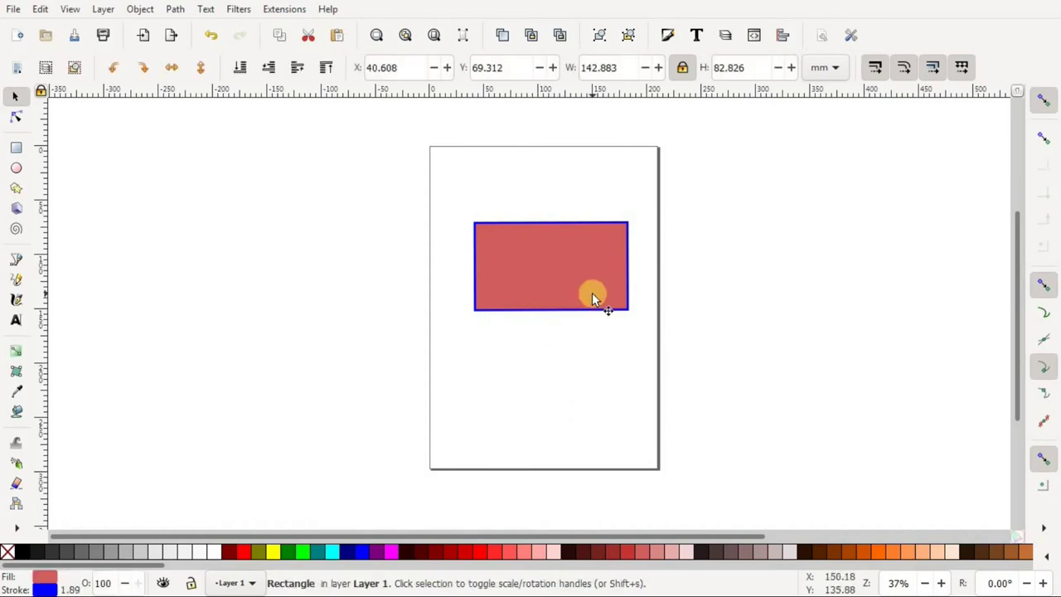
left_click_drag(592, 293, 539, 203)
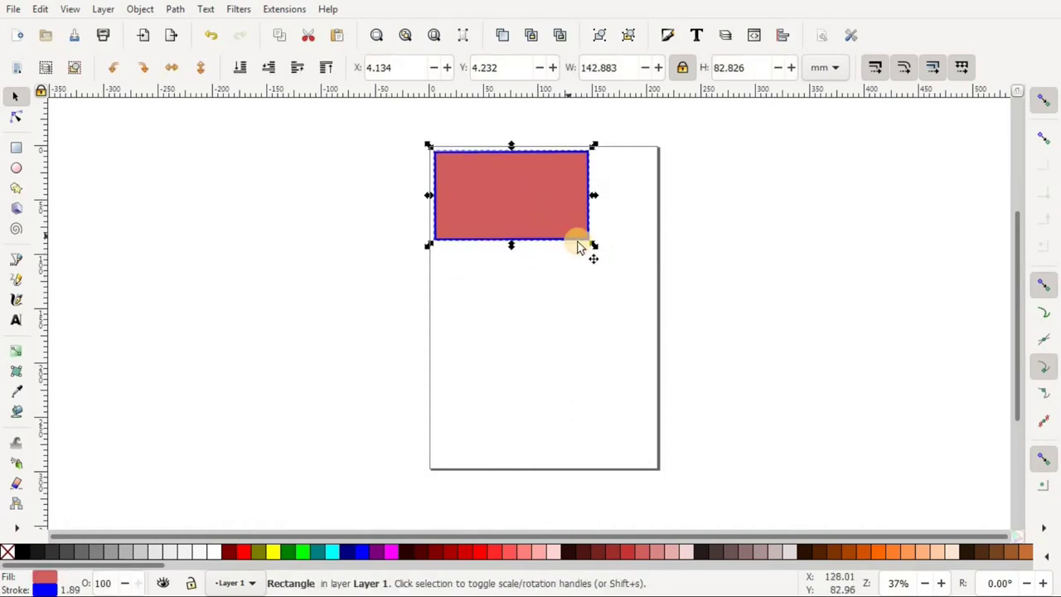
left_click_drag(511, 251, 489, 469)
left_click_drag(597, 306, 659, 361)
left_click(707, 378)
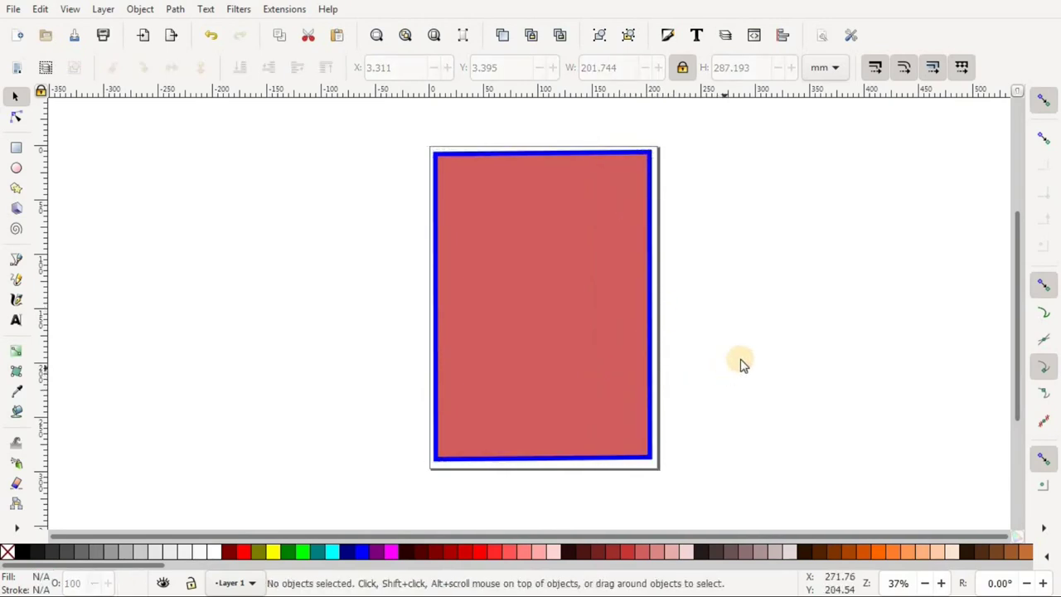